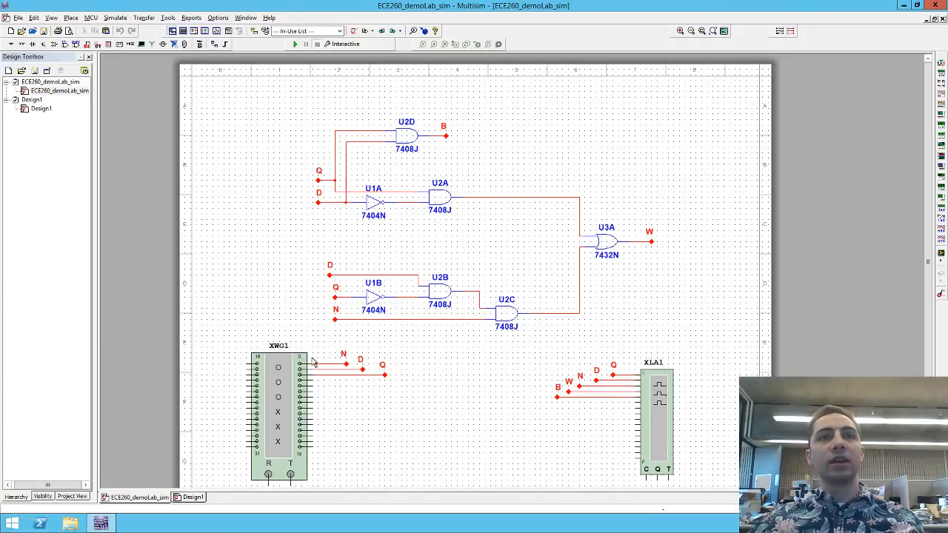
Apply the Up counter preset pattern to the XWG1 word generator.
{"action": "left_click", "coordinate": [276, 411]}
{"action": "double_click", "coordinate": [276, 411]}
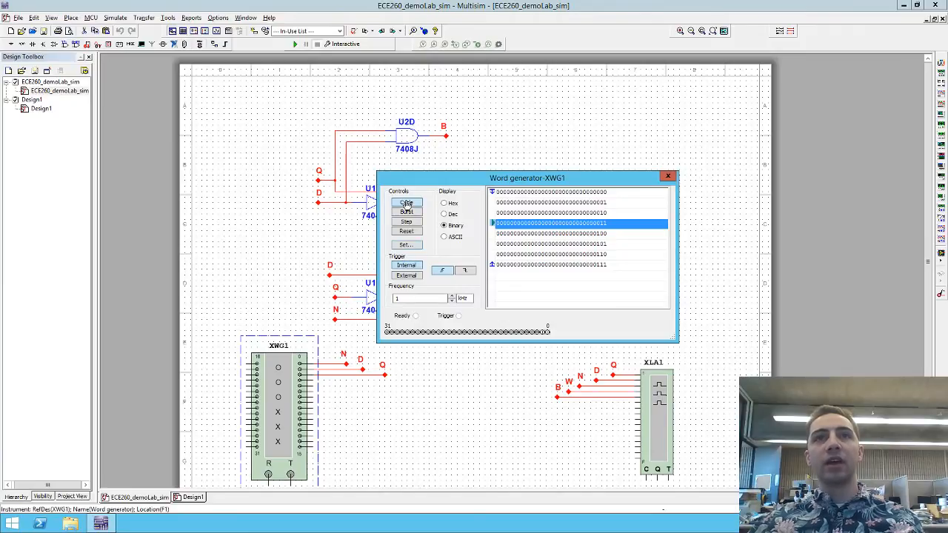
{"action": "left_click", "coordinate": [406, 246]}
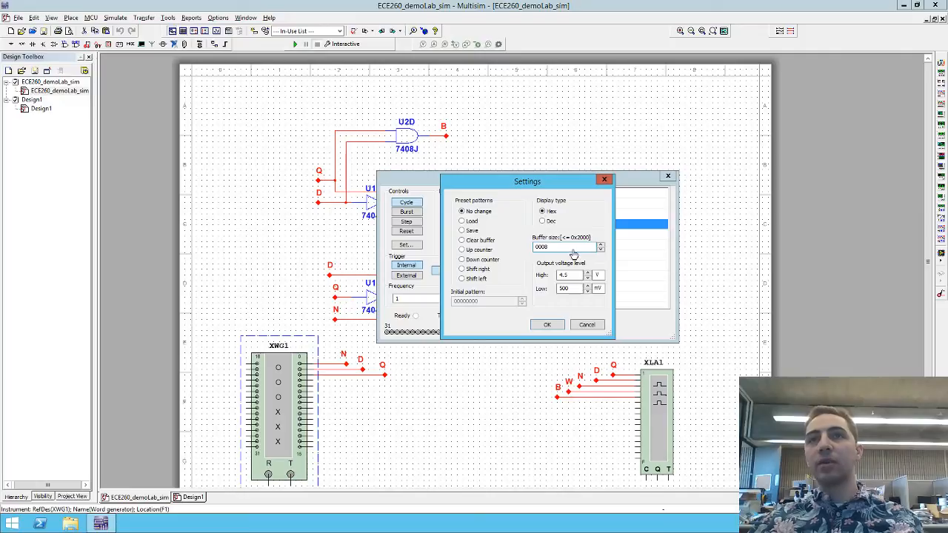
{"action": "left_click", "coordinate": [461, 249]}
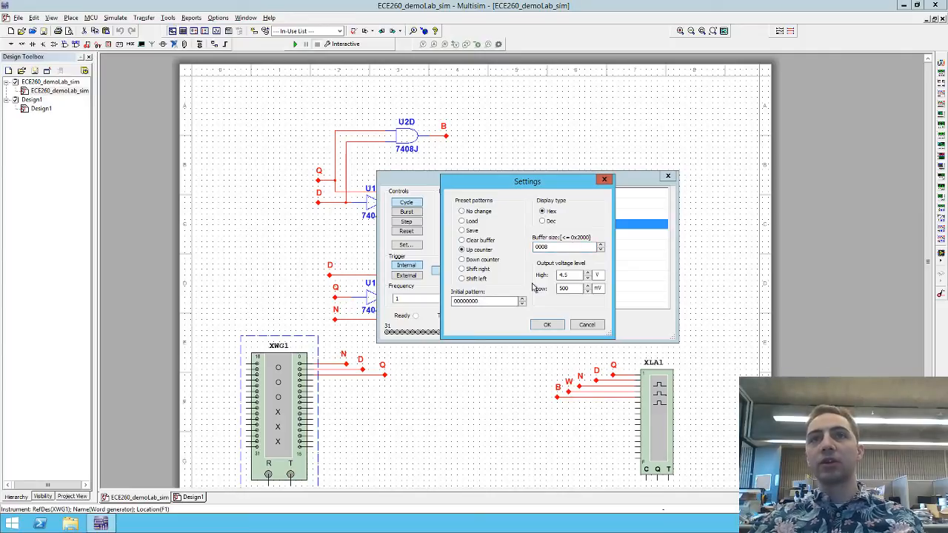
{"action": "left_click", "coordinate": [547, 325]}
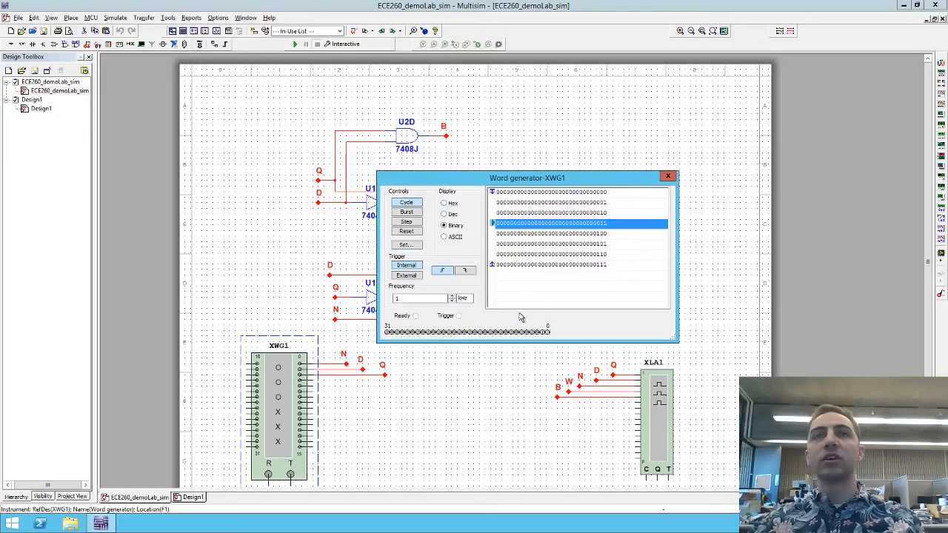
Display the XWG1 words in hex, select the first word, and close the word generator.
{"action": "left_click", "coordinate": [444, 214]}
{"action": "left_click", "coordinate": [444, 202]}
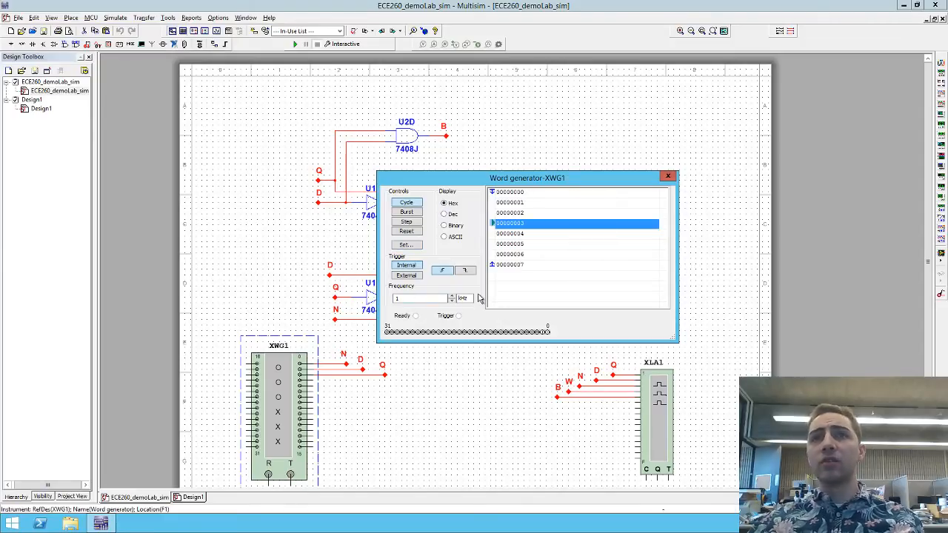
{"action": "left_click", "coordinate": [564, 193]}
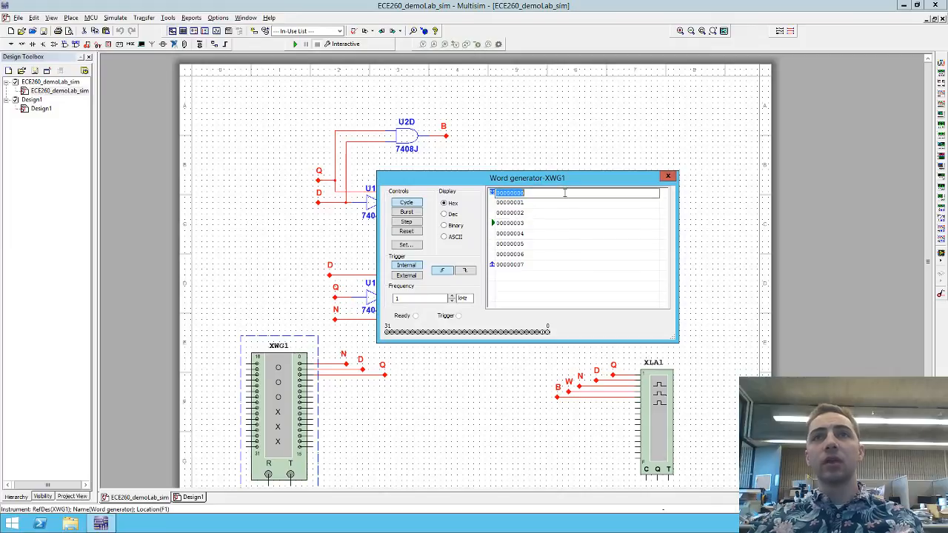
{"action": "left_click", "coordinate": [666, 177]}
Run the interactive simulation and check the trigger settings of the XLA1 logic analyzer without changing them.
{"action": "double_click", "coordinate": [656, 411]}
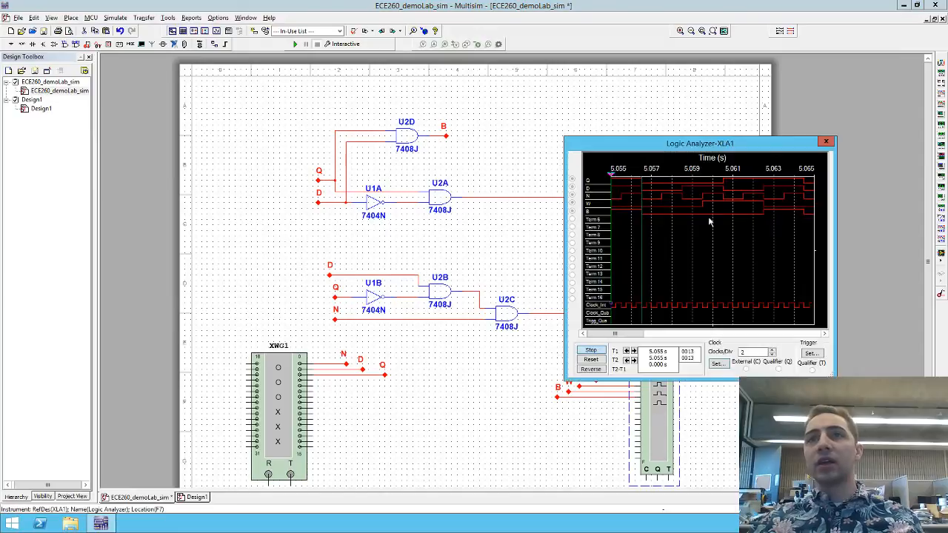
{"action": "left_click", "coordinate": [827, 141]}
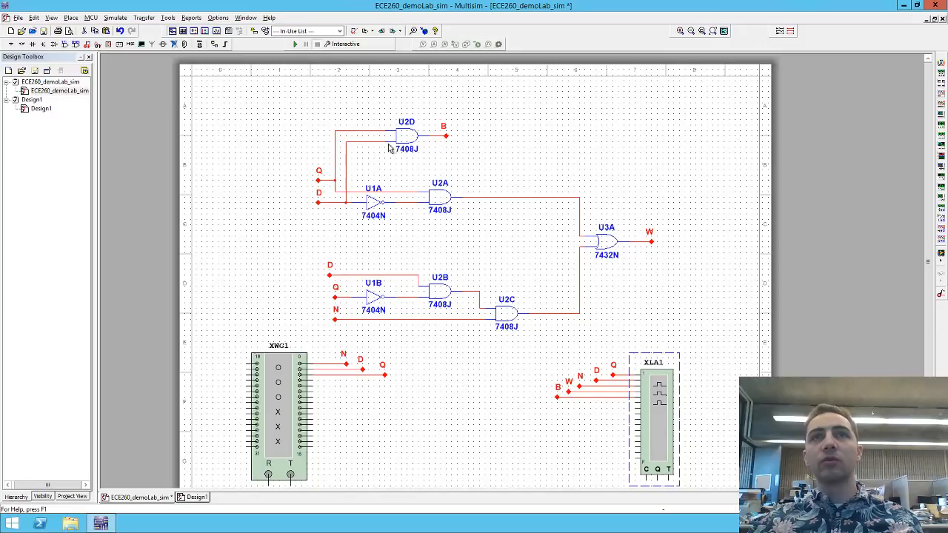
{"action": "left_click", "coordinate": [296, 46]}
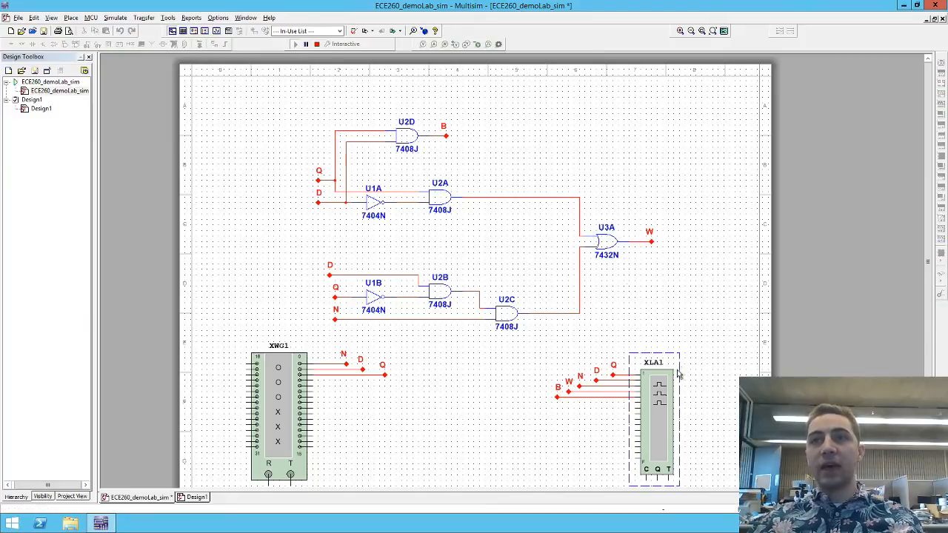
{"action": "double_click", "coordinate": [659, 433]}
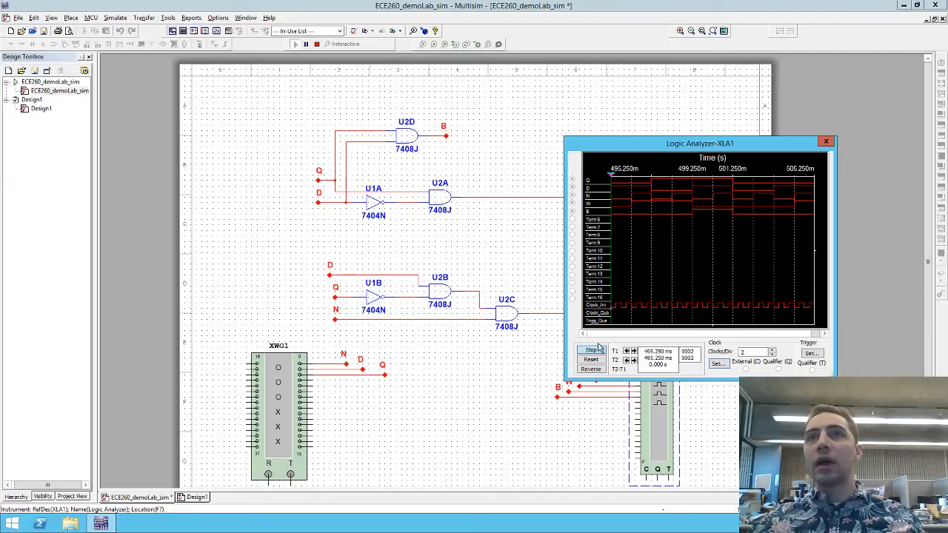
{"action": "left_click", "coordinate": [813, 355]}
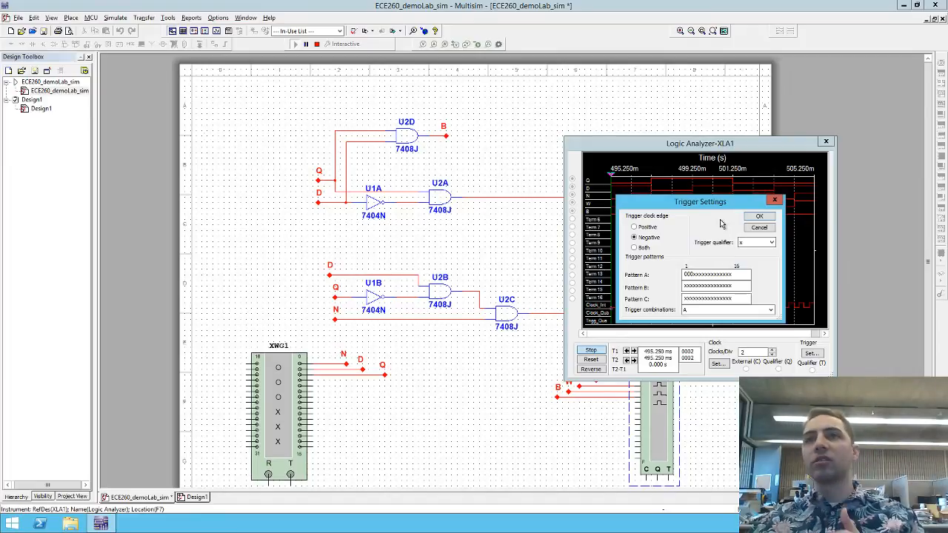
{"action": "left_click", "coordinate": [762, 226]}
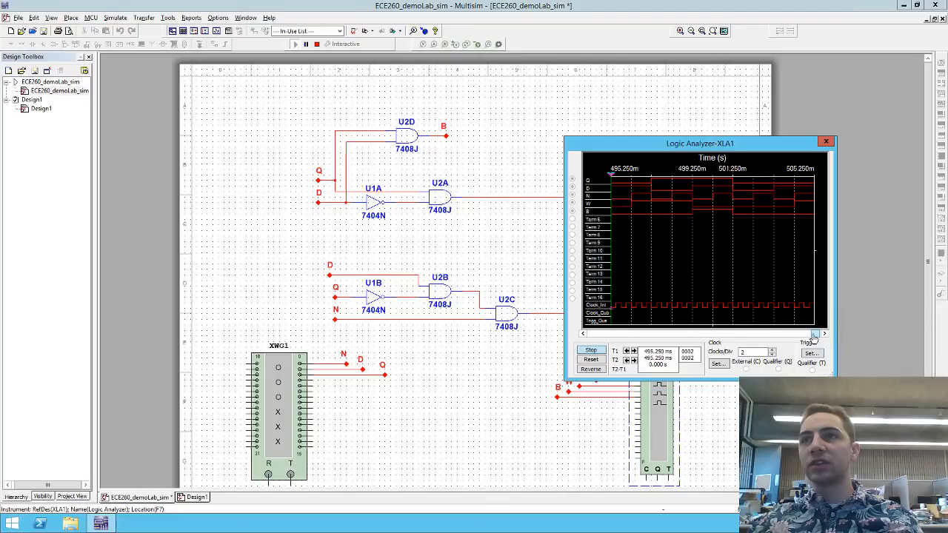
Reset the logic analyzer's capture and bring a complete stretch of the new Q, D, N, W and B waveforms into view.
{"action": "left_click_drag", "start_coordinate": [817, 334], "coordinate": [607, 336]}
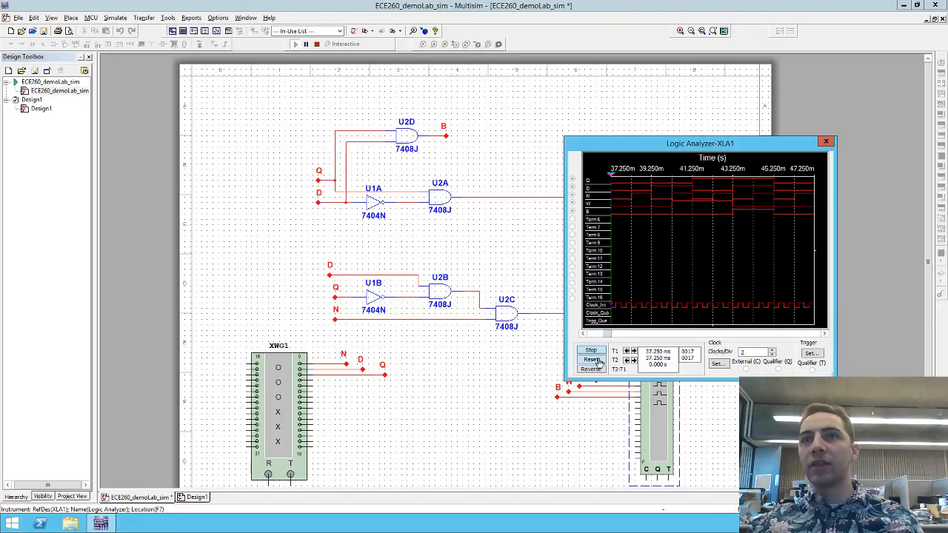
{"action": "left_click", "coordinate": [598, 359]}
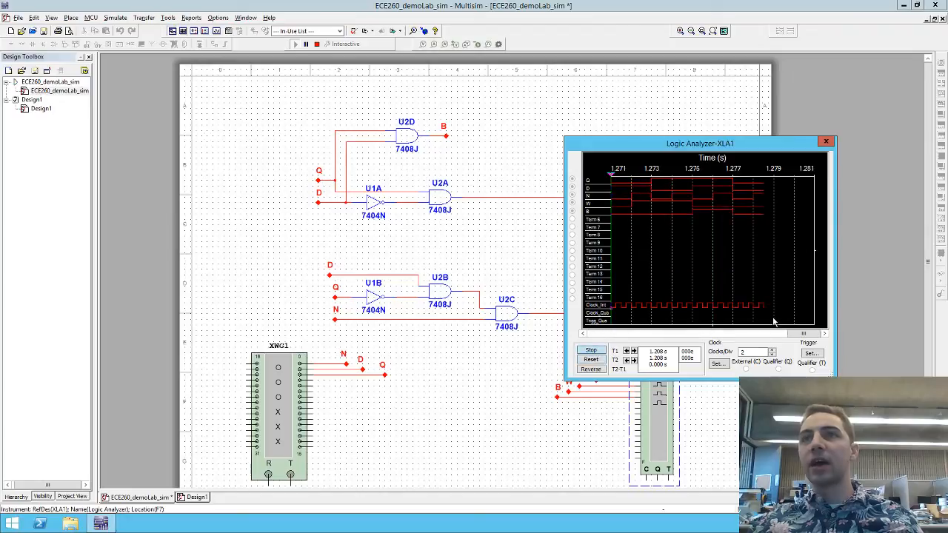
{"action": "left_click_drag", "start_coordinate": [791, 337], "coordinate": [792, 337]}
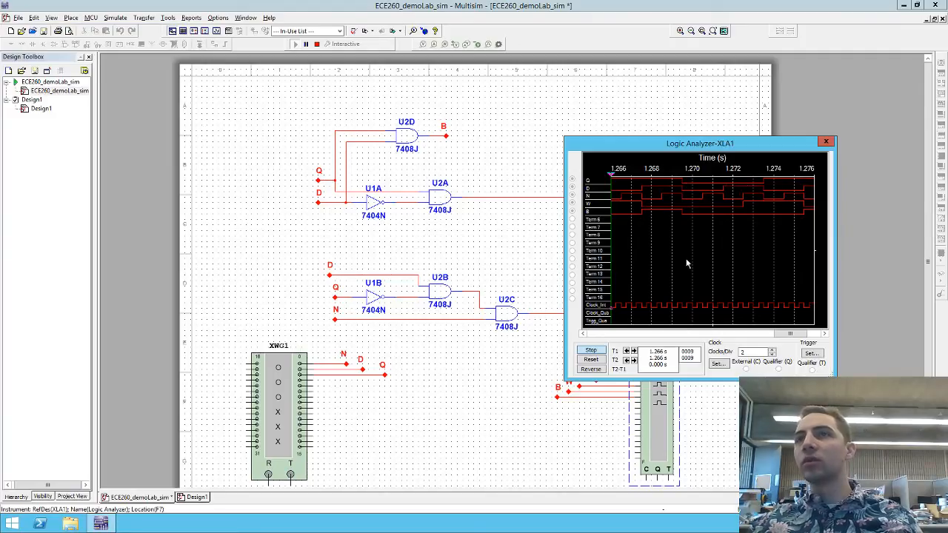
{"action": "left_click_drag", "start_coordinate": [779, 337], "coordinate": [784, 337]}
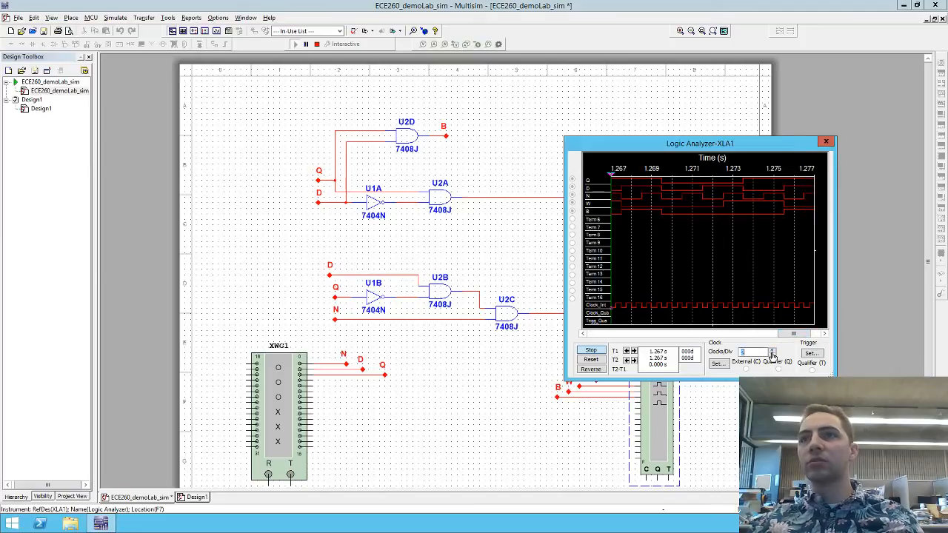
Set the logic analyzer to 3 clocks per division and place its two cursors around one full count cycle.
{"action": "left_click", "coordinate": [772, 353]}
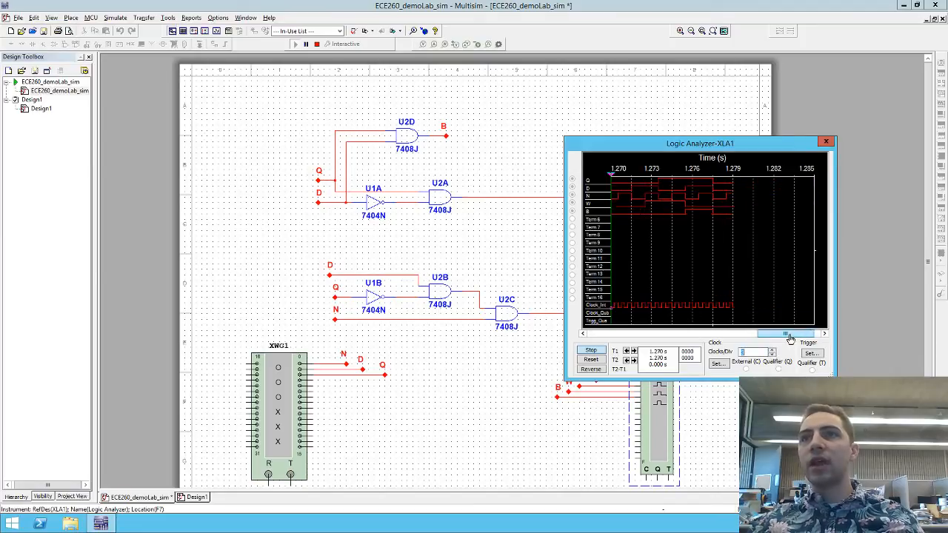
{"action": "left_click_drag", "start_coordinate": [789, 338], "coordinate": [774, 339]}
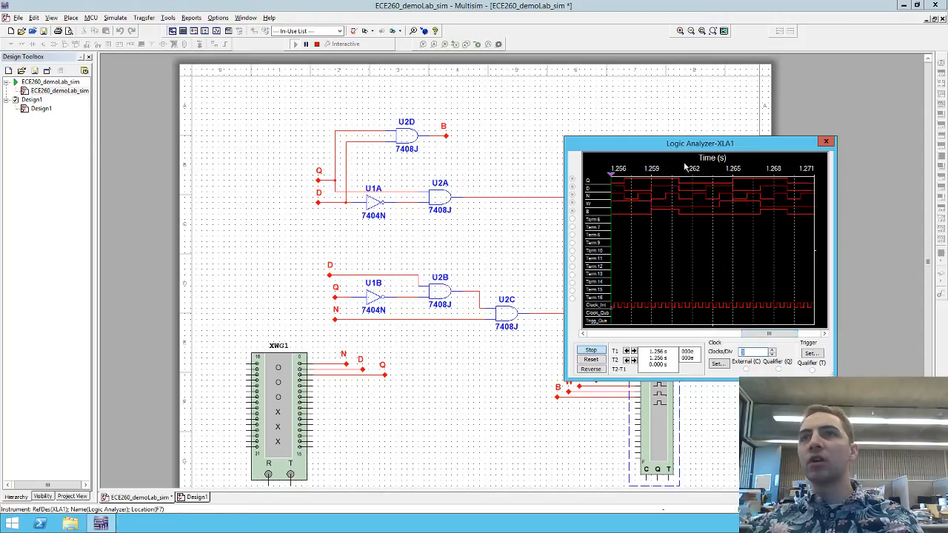
{"action": "left_click_drag", "start_coordinate": [612, 178], "coordinate": [680, 186]}
{"action": "left_click_drag", "start_coordinate": [612, 176], "coordinate": [789, 186]}
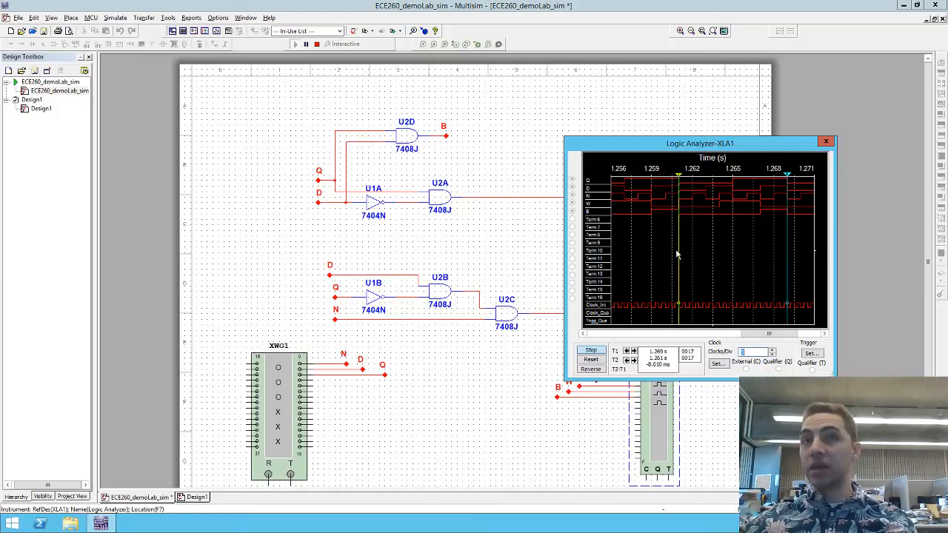
Set the logic analyzer to 2 clocks per division and realign both cursors to bracket one full count cycle.
{"action": "left_click", "coordinate": [773, 356]}
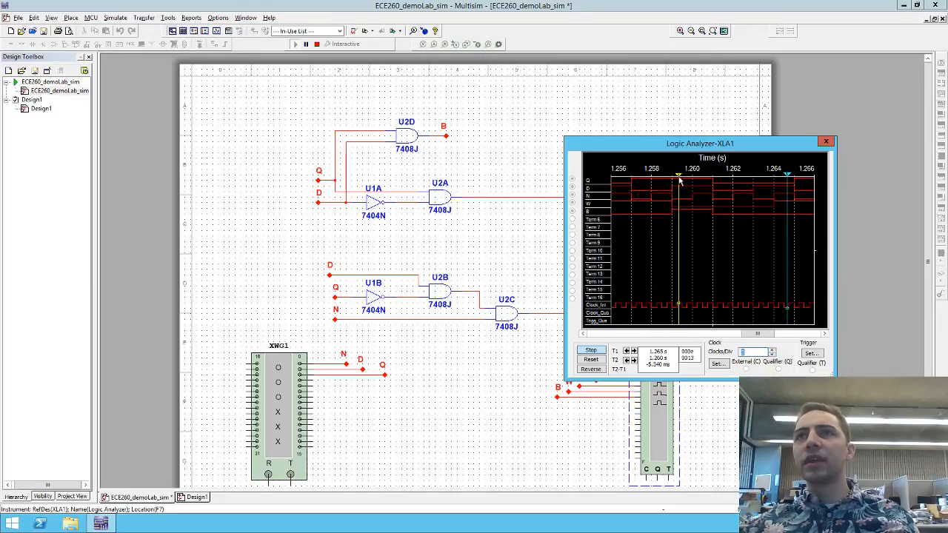
{"action": "mouse_move", "coordinate": [680, 177]}
{"action": "left_mouse_down"}
{"action": "mouse_move", "coordinate": [658, 178]}
{"action": "mouse_move", "coordinate": [672, 178]}
{"action": "left_mouse_up"}
{"action": "left_click_drag", "start_coordinate": [759, 338], "coordinate": [744, 338]}
{"action": "left_click_drag", "start_coordinate": [675, 178], "coordinate": [632, 178]}
{"action": "left_click_drag", "start_coordinate": [790, 179], "coordinate": [794, 184]}
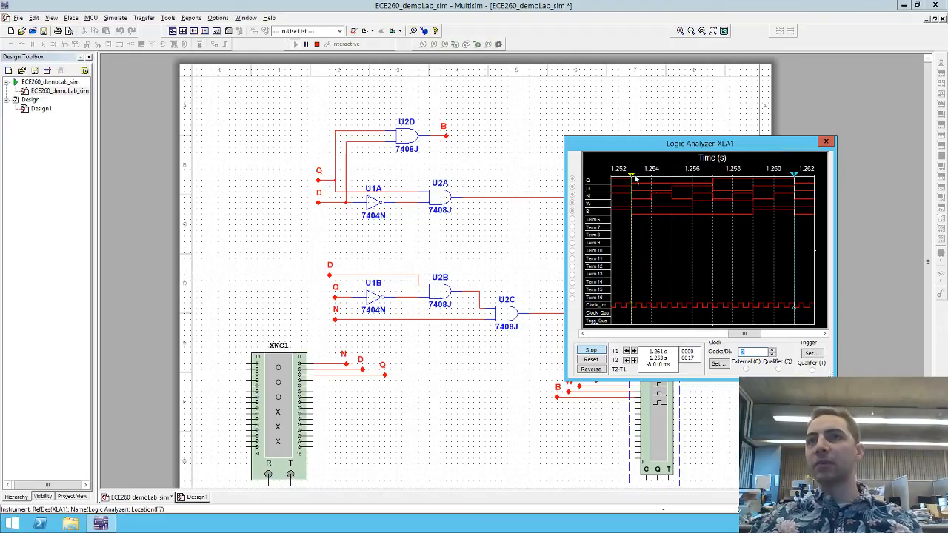
Review the logic analyzer's trigger settings and clock setup without changes, and close the analyzer.
{"action": "left_click", "coordinate": [811, 356]}
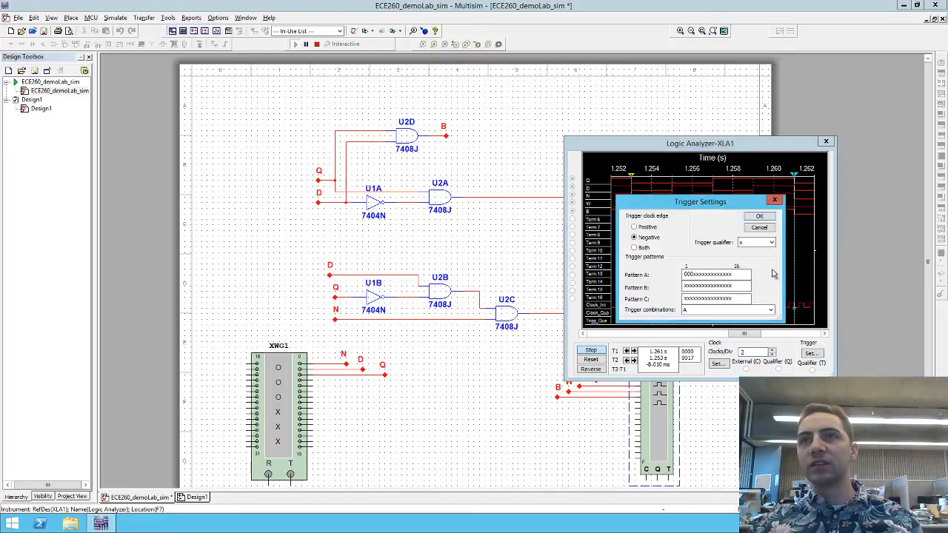
{"action": "left_click", "coordinate": [761, 228]}
{"action": "left_click", "coordinate": [717, 364]}
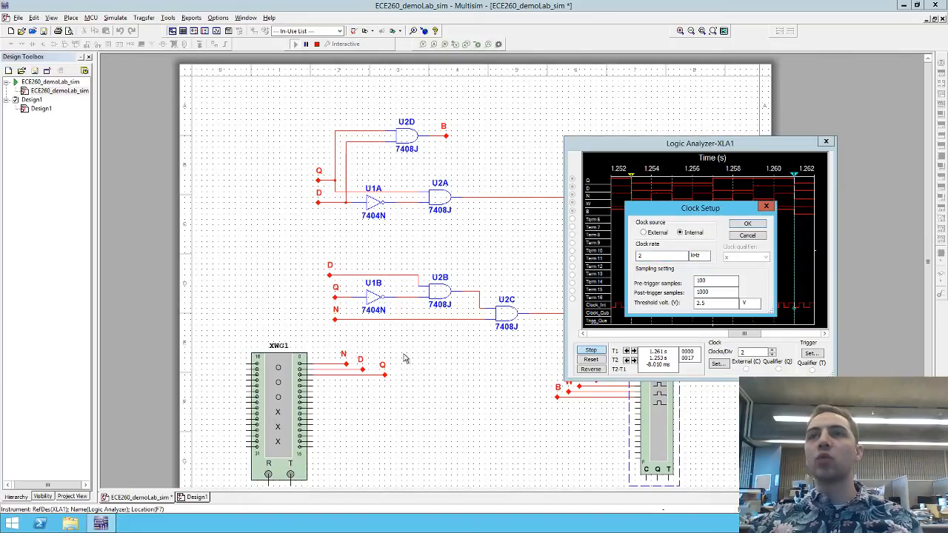
{"action": "left_click", "coordinate": [758, 237]}
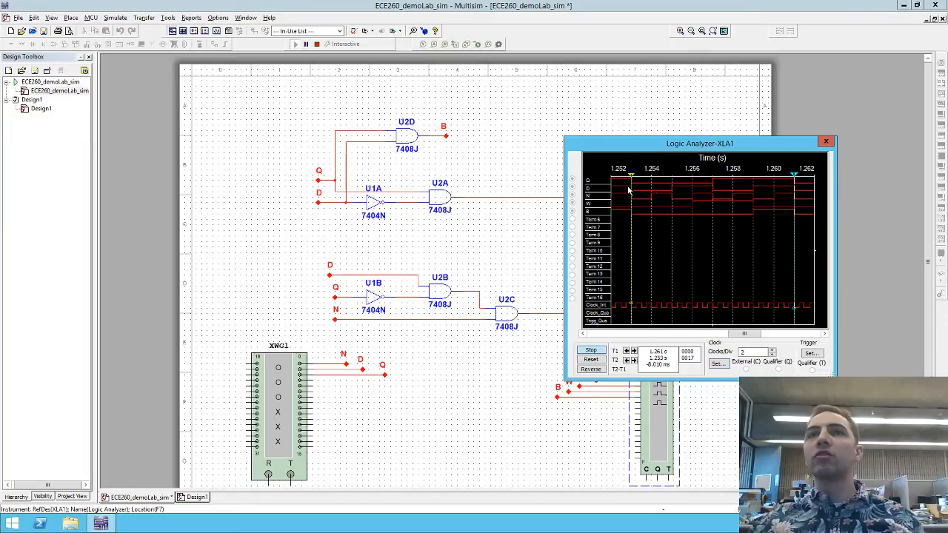
{"action": "left_click", "coordinate": [826, 142]}
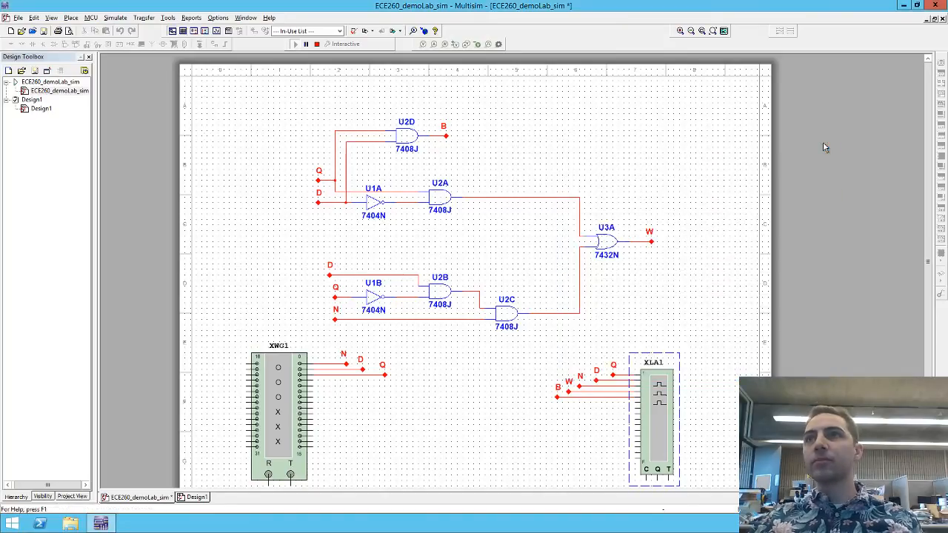
Switch from the ECE260_demoLab_sim schematic to the blank Design1 schematic.
{"action": "double_click", "coordinate": [41, 111]}
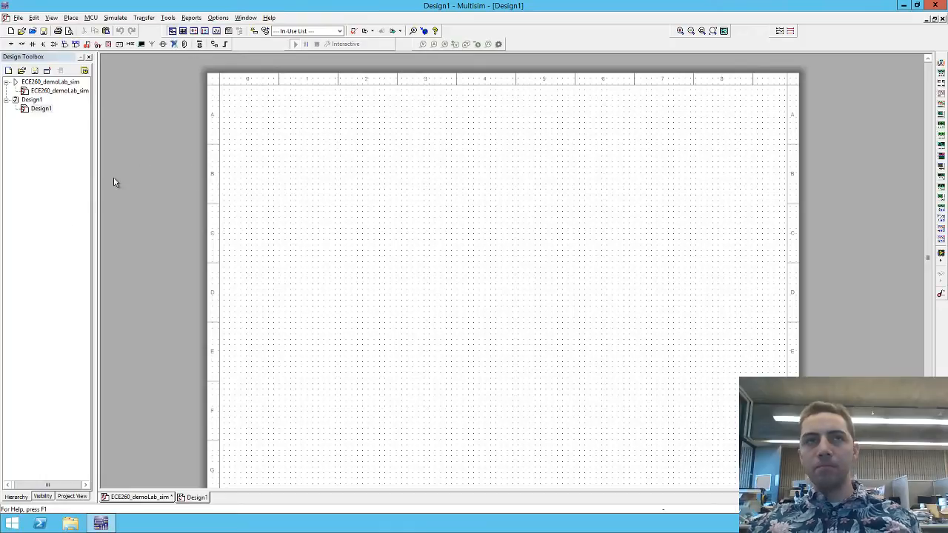
{"action": "double_click", "coordinate": [35, 92]}
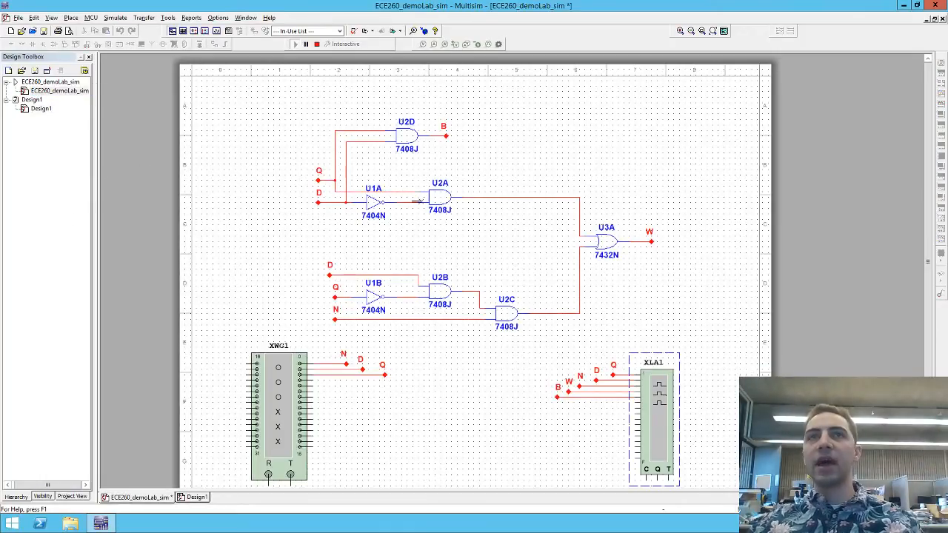
{"action": "double_click", "coordinate": [35, 108]}
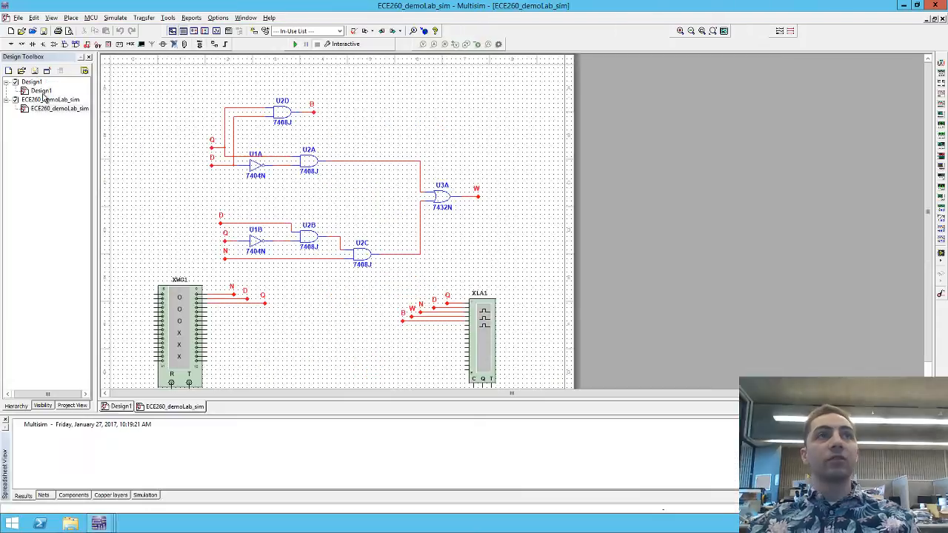
{"action": "double_click", "coordinate": [41, 90]}
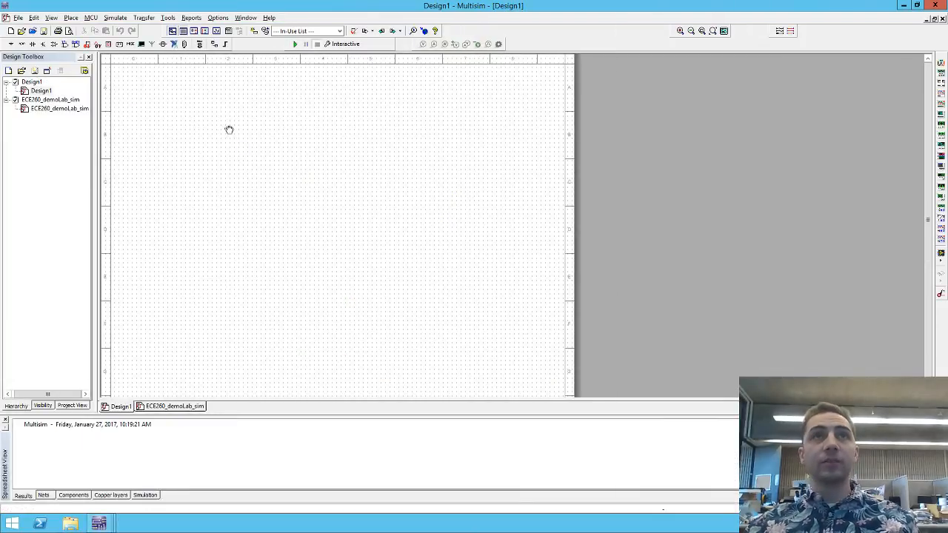
Open the component browser for TTL parts and select the 74LS family.
{"action": "scroll", "coordinate": [462, 214], "scroll_direction": "up", "scroll_amount": 2}
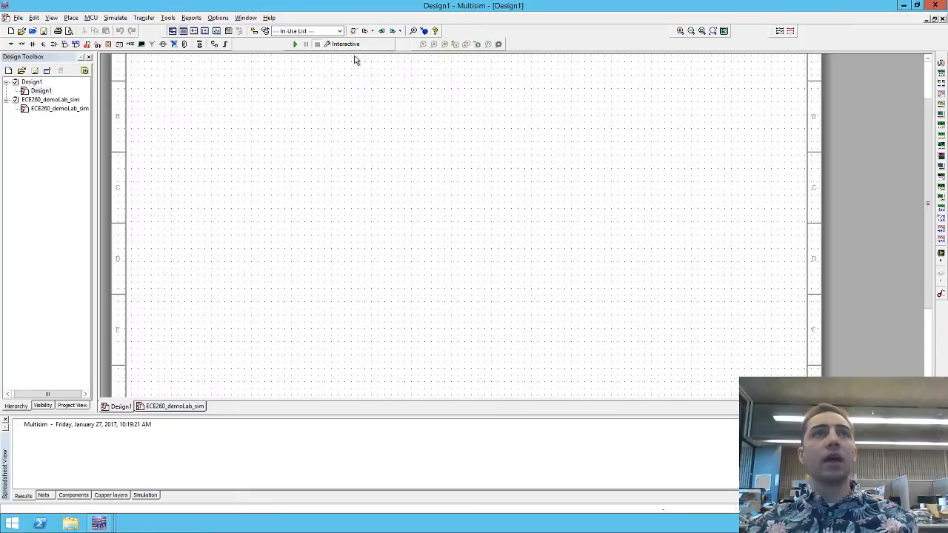
{"action": "left_click", "coordinate": [65, 44]}
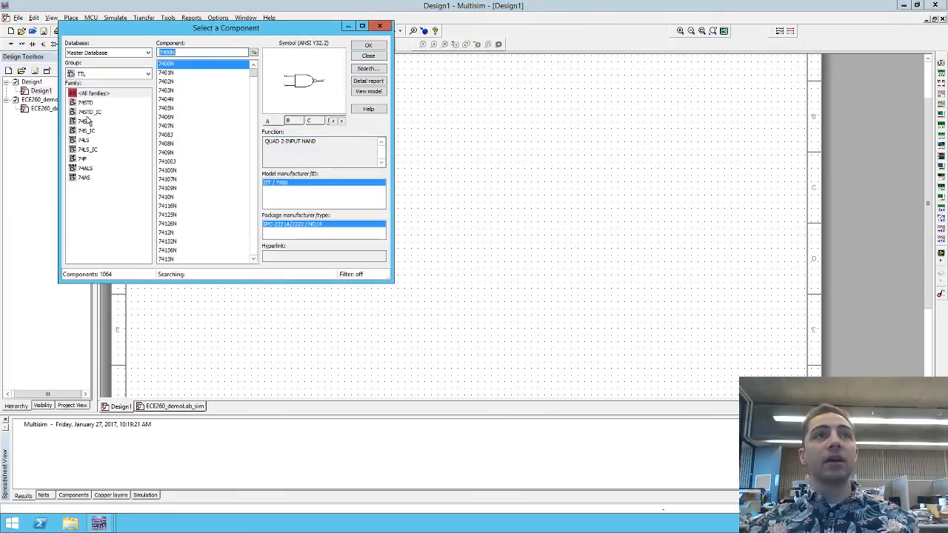
{"action": "left_click", "coordinate": [84, 141]}
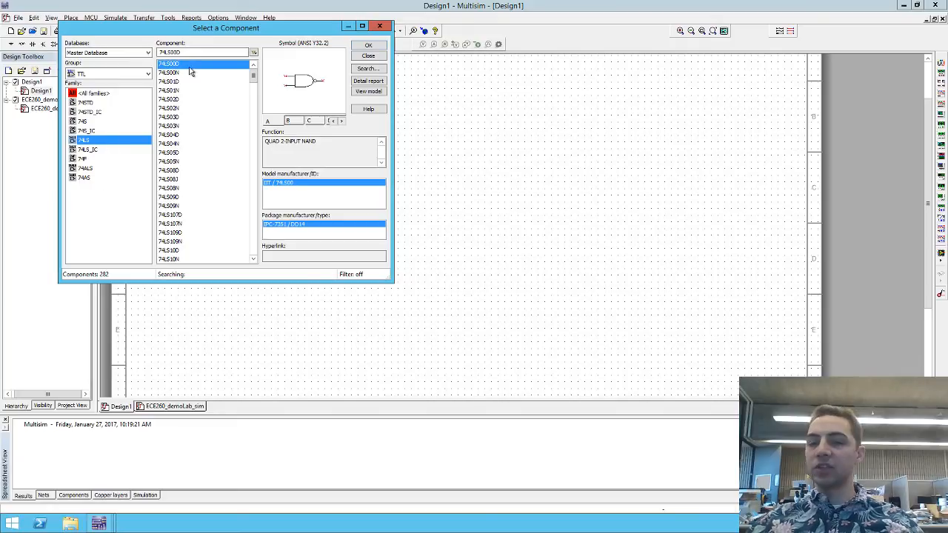
{"action": "left_click", "coordinate": [95, 103]}
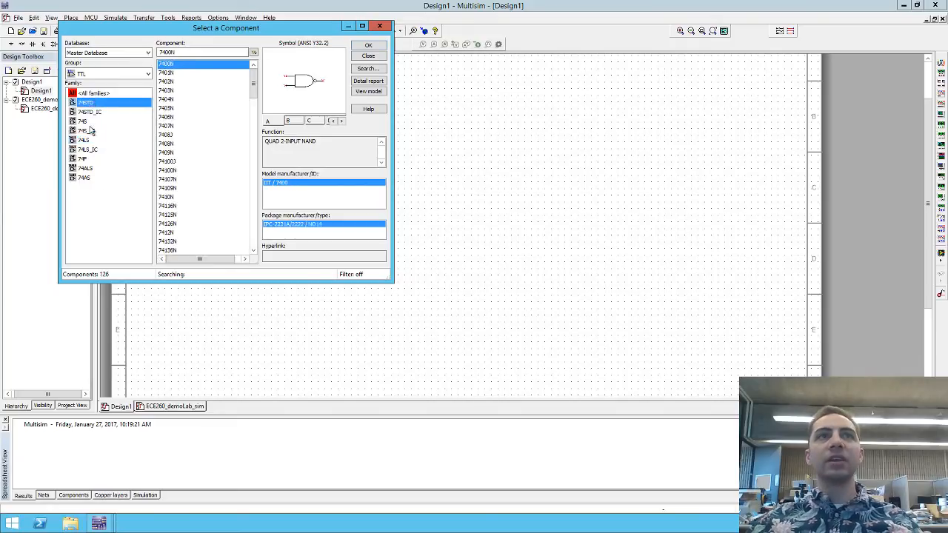
{"action": "left_click", "coordinate": [89, 131]}
{"action": "left_click", "coordinate": [85, 140]}
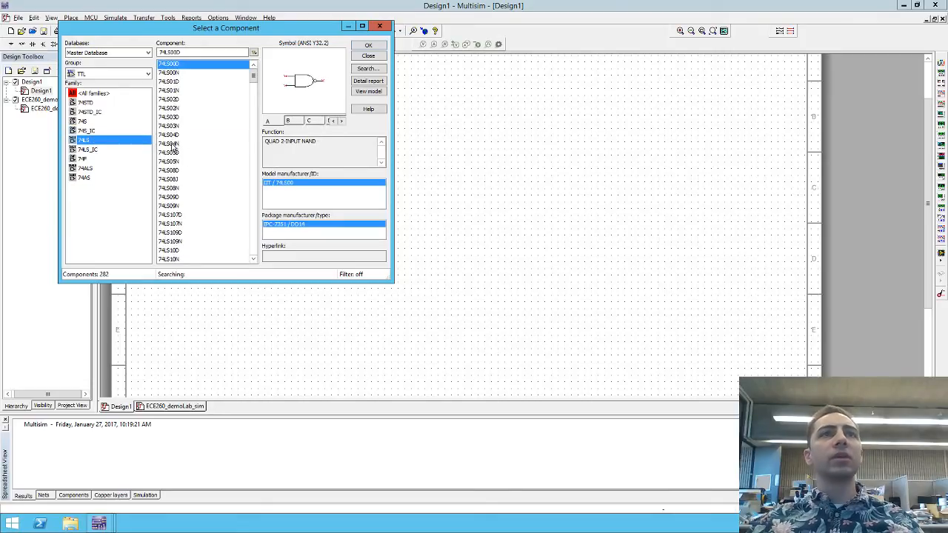
Place two 74LS04N inverters, sections A and B of the same chip, one above the other.
{"action": "left_click", "coordinate": [172, 143]}
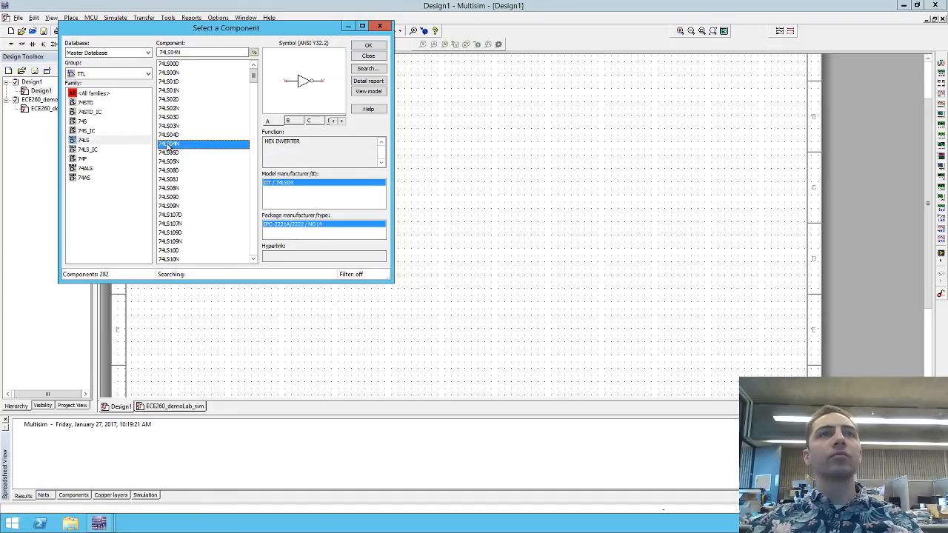
{"action": "double_click", "coordinate": [169, 145]}
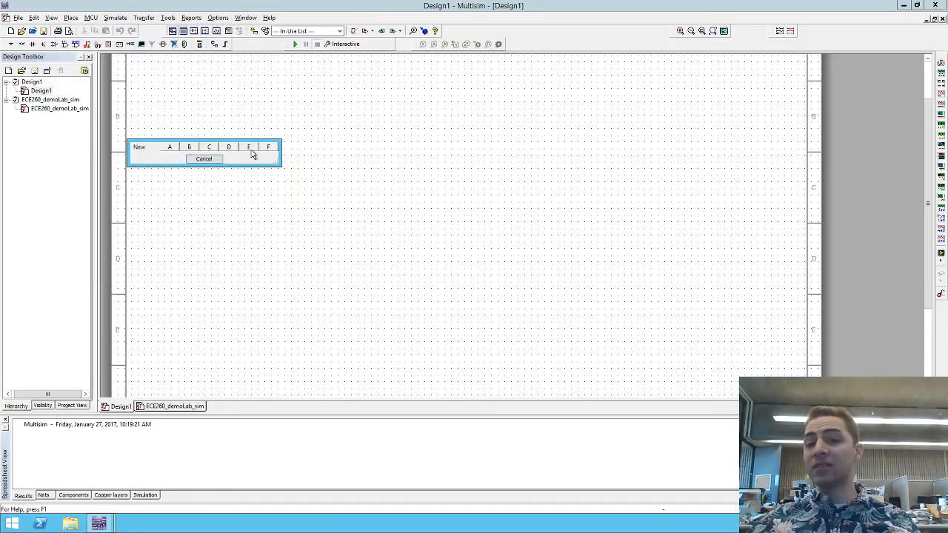
{"action": "left_click", "coordinate": [176, 150]}
{"action": "left_click", "coordinate": [304, 147]}
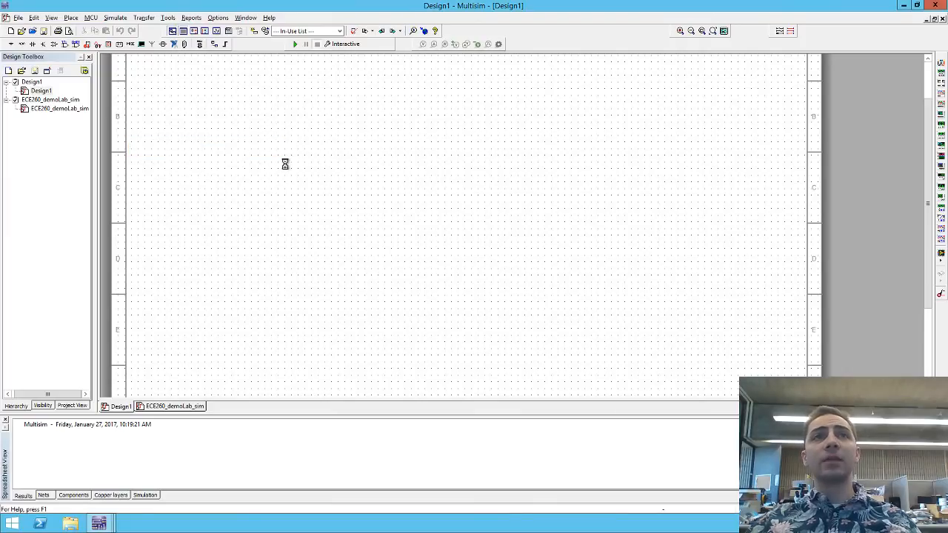
{"action": "left_click", "coordinate": [293, 169]}
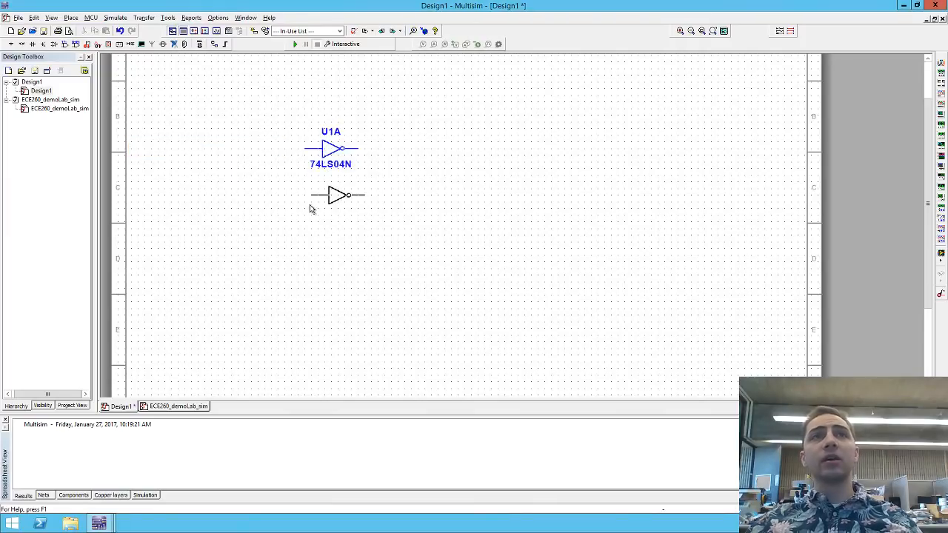
{"action": "left_click", "coordinate": [307, 229]}
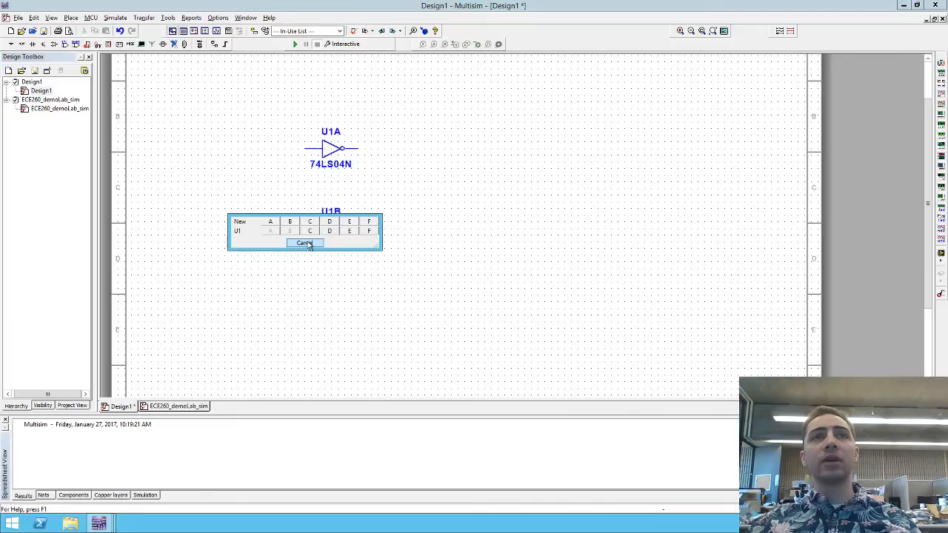
{"action": "left_click", "coordinate": [307, 243]}
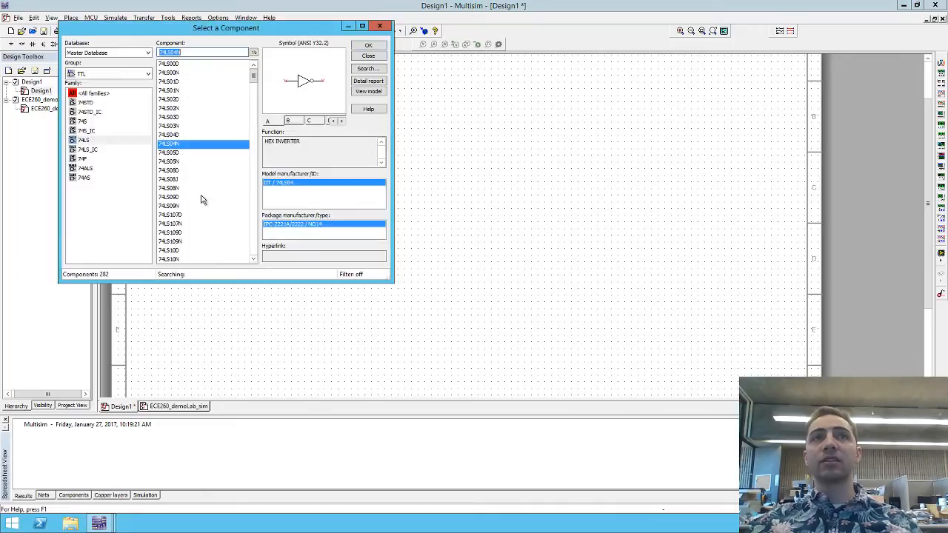
Place four 74LS08J AND gates, sections A to D of one chip, in a column to the right of the inverters.
{"action": "double_click", "coordinate": [162, 181]}
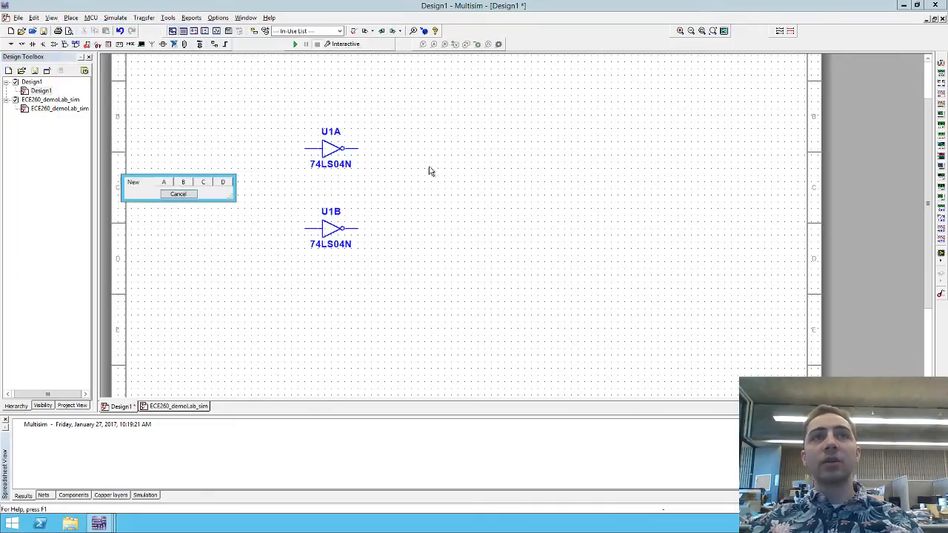
{"action": "left_click", "coordinate": [167, 184]}
{"action": "left_click", "coordinate": [454, 136]}
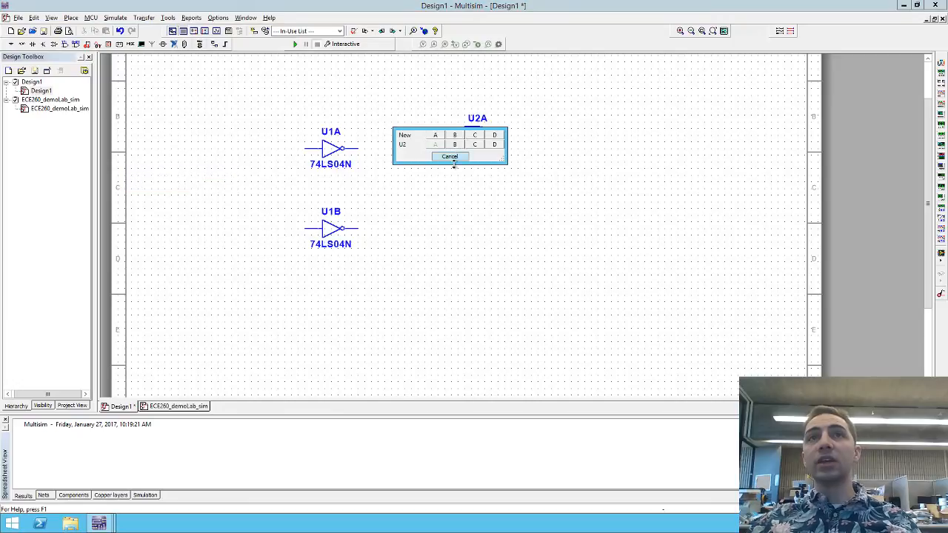
{"action": "left_click", "coordinate": [454, 145]}
{"action": "left_click", "coordinate": [457, 184]}
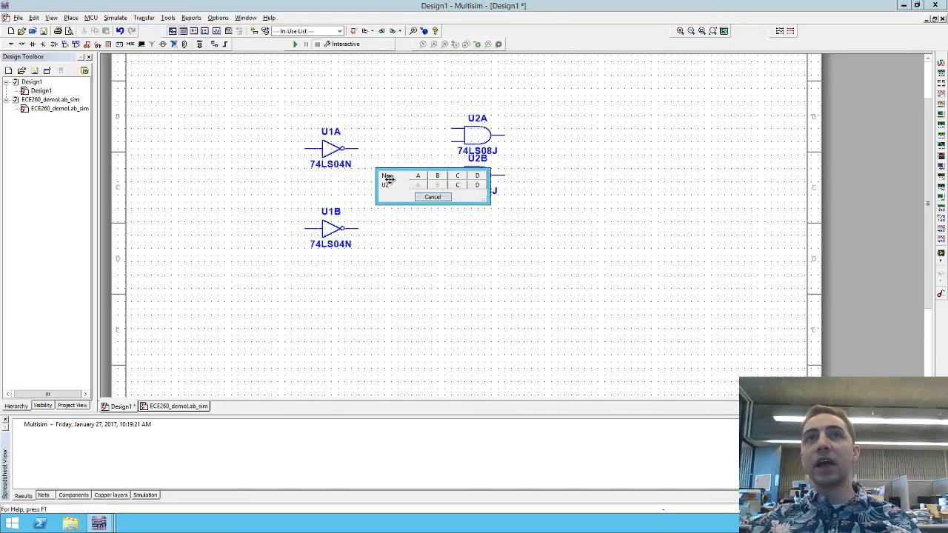
{"action": "left_click", "coordinate": [458, 190]}
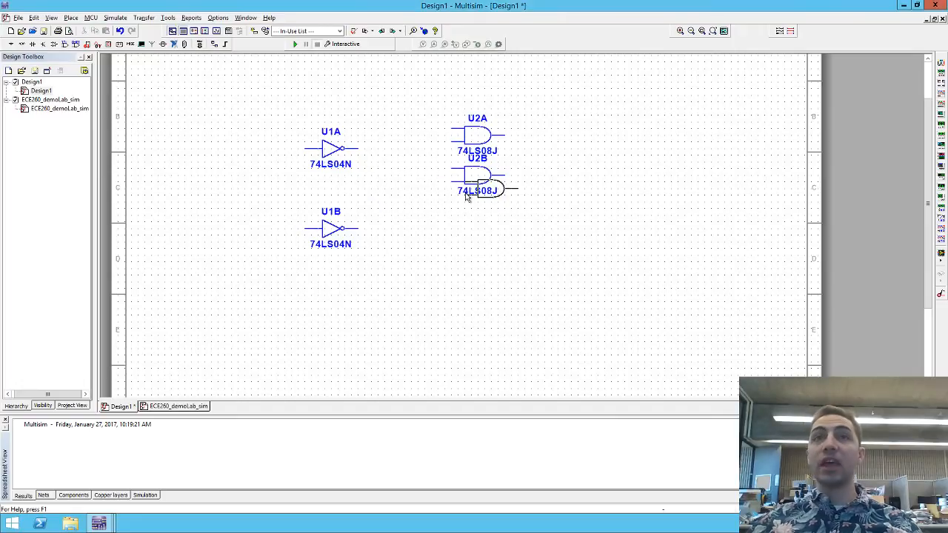
{"action": "left_click", "coordinate": [448, 232]}
{"action": "left_click", "coordinate": [451, 232]}
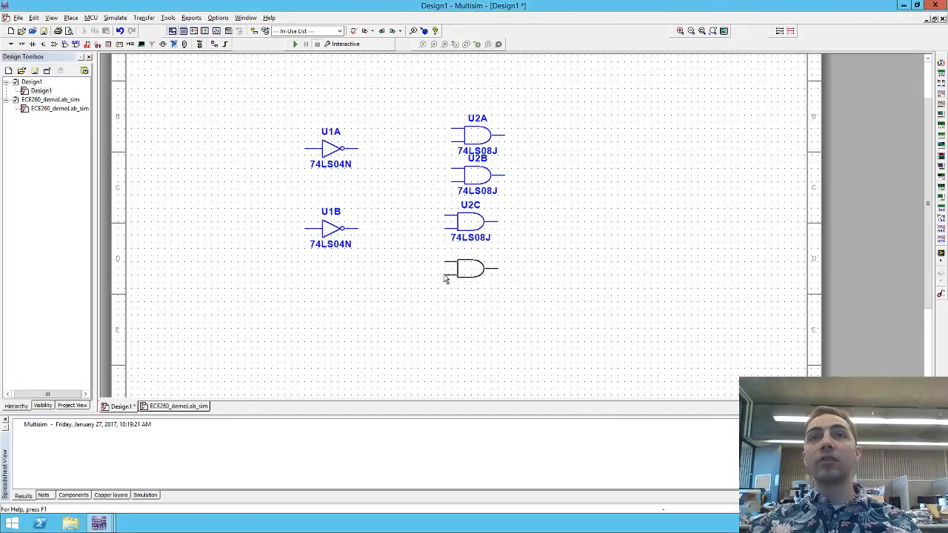
{"action": "left_click", "coordinate": [448, 275]}
{"action": "left_click", "coordinate": [461, 290]}
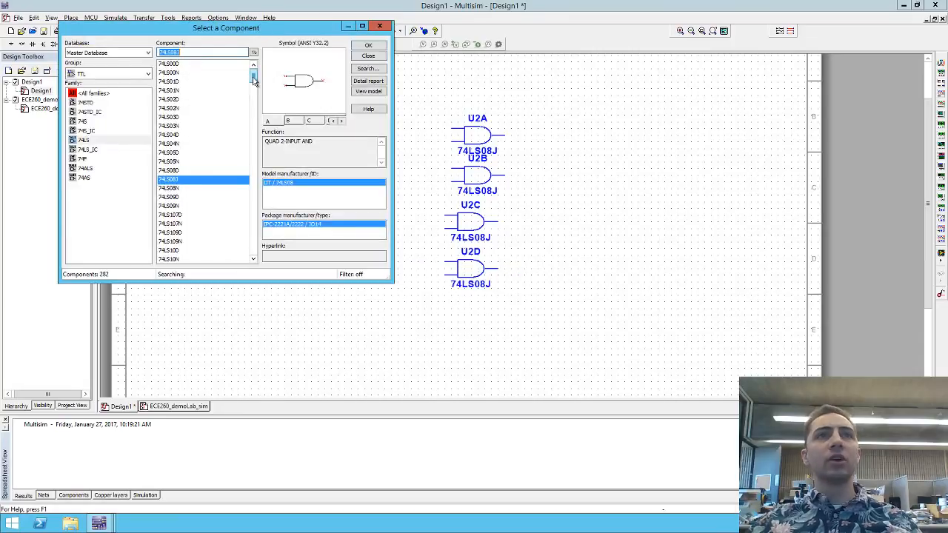
Place one 74LS32D OR gate to the right of the AND gates and close the component browser.
{"action": "left_click_drag", "start_coordinate": [254, 76], "coordinate": [246, 197]}
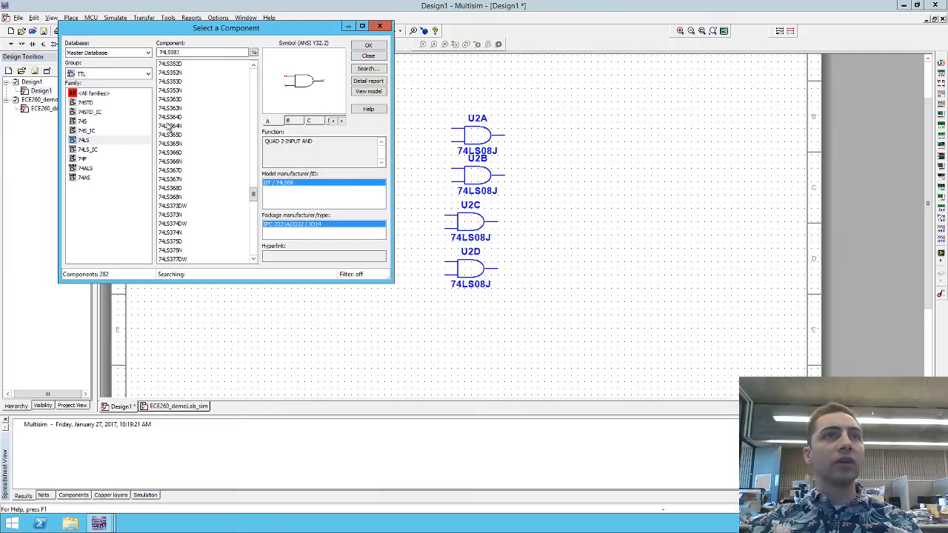
{"action": "scroll", "coordinate": [181, 99], "scroll_direction": "up", "scroll_amount": 4}
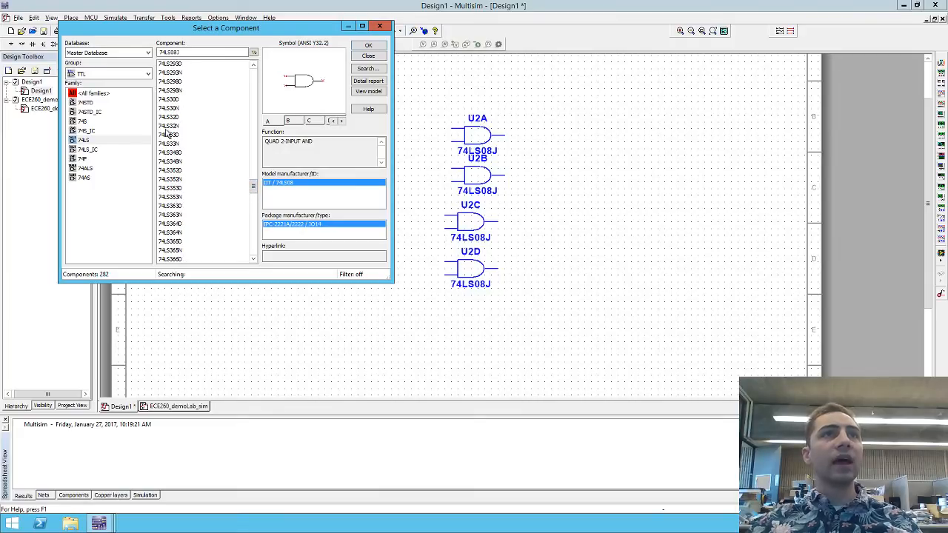
{"action": "double_click", "coordinate": [168, 118]}
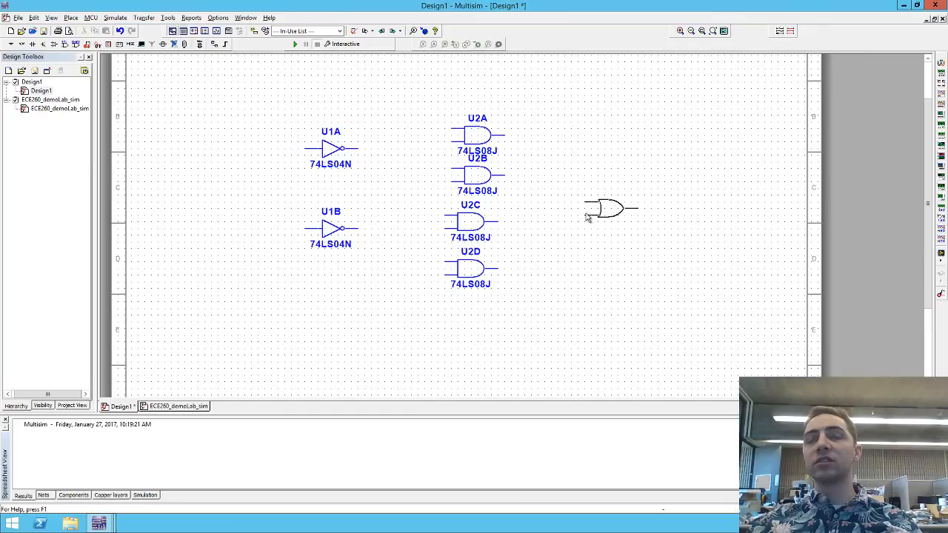
{"action": "left_click", "coordinate": [592, 214]}
{"action": "left_click", "coordinate": [589, 229]}
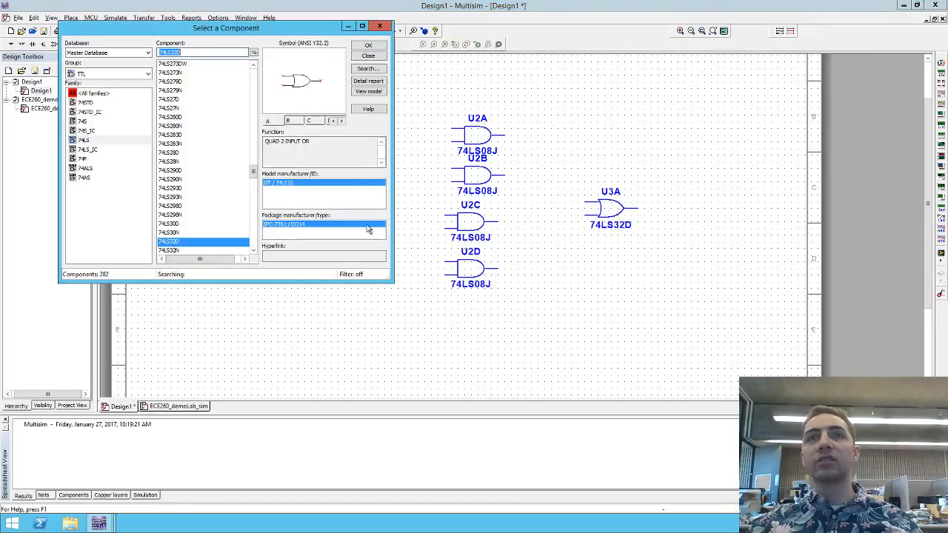
{"action": "left_click", "coordinate": [366, 57]}
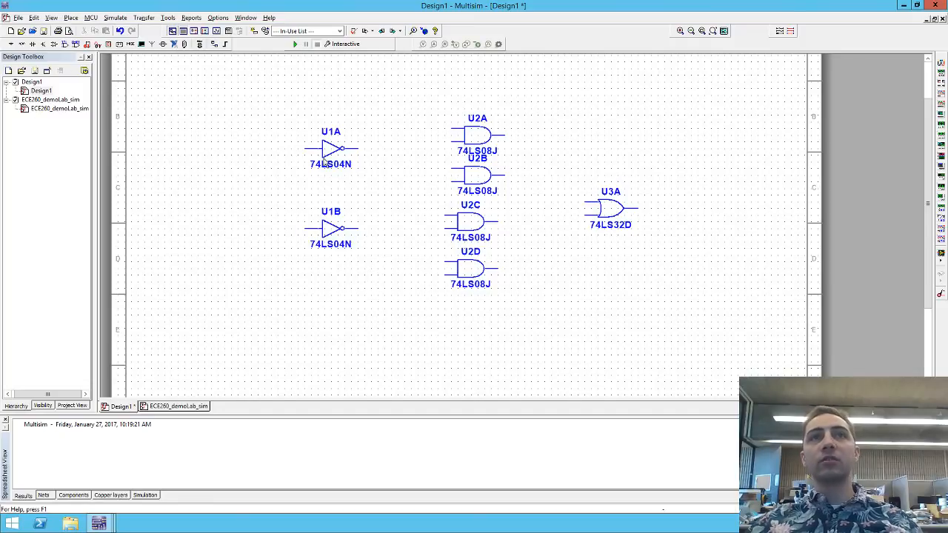
Rearrange the gates with U1A beside U2A, U2D above them, U2B and U2C below, and U3A nearer the AND gates.
{"action": "left_click_drag", "start_coordinate": [323, 161], "coordinate": [250, 161]}
{"action": "left_click_drag", "start_coordinate": [452, 140], "coordinate": [317, 138]}
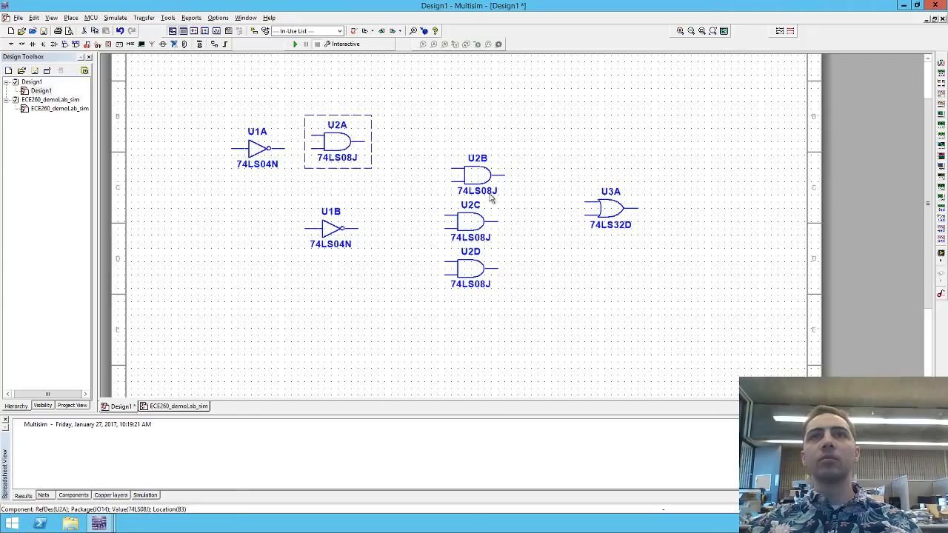
{"action": "left_click_drag", "start_coordinate": [469, 277], "coordinate": [384, 114]}
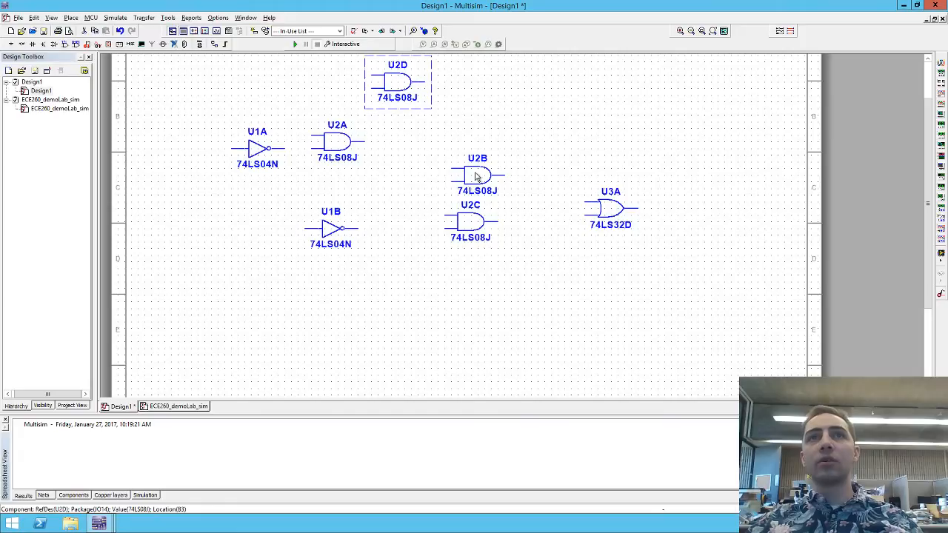
{"action": "left_click_drag", "start_coordinate": [468, 177], "coordinate": [394, 236]}
{"action": "left_click_drag", "start_coordinate": [461, 225], "coordinate": [453, 258]}
{"action": "left_click_drag", "start_coordinate": [604, 209], "coordinate": [530, 190]}
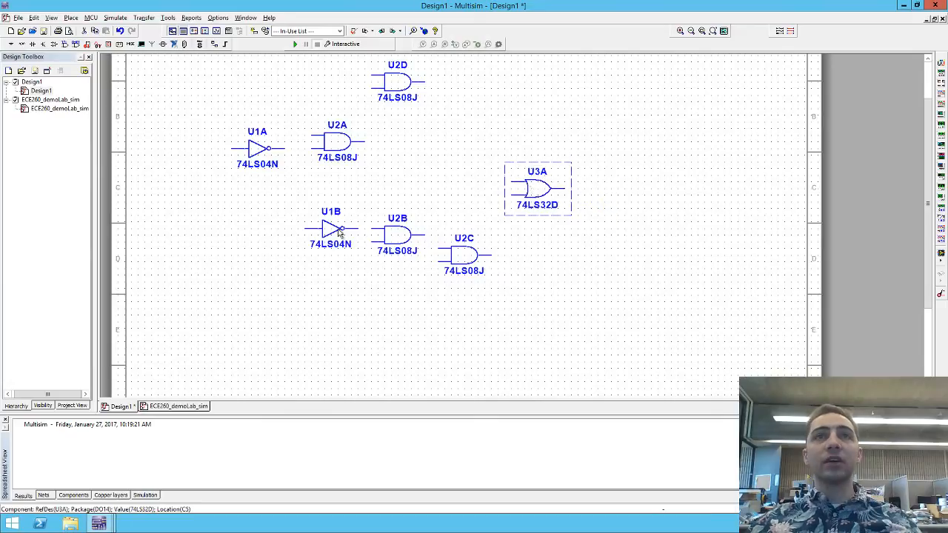
Shift inverter U1B and AND gates U2B and U2C to the left, and nudge OR gate U3A slightly upward.
{"action": "left_click_drag", "start_coordinate": [339, 232], "coordinate": [274, 237]}
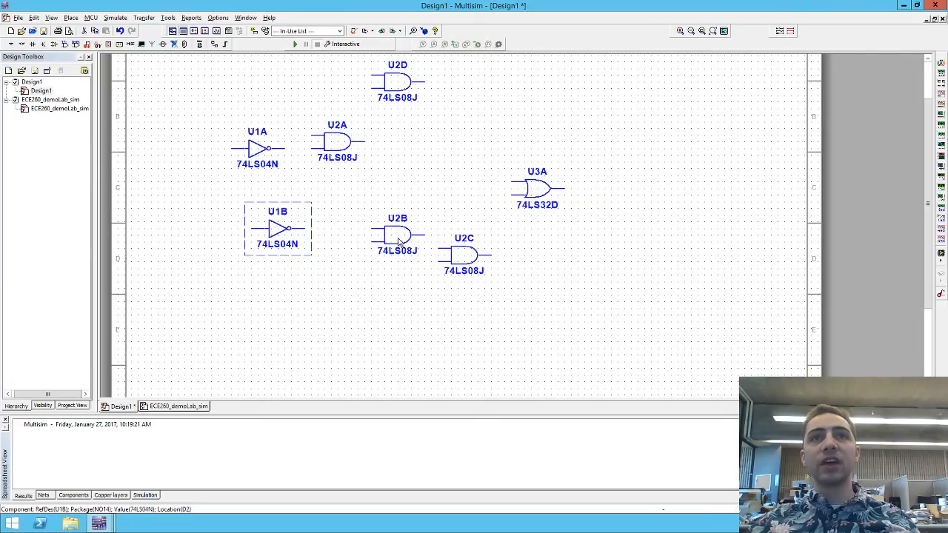
{"action": "left_click_drag", "start_coordinate": [398, 241], "coordinate": [365, 242]}
{"action": "left_click_drag", "start_coordinate": [463, 255], "coordinate": [451, 255]}
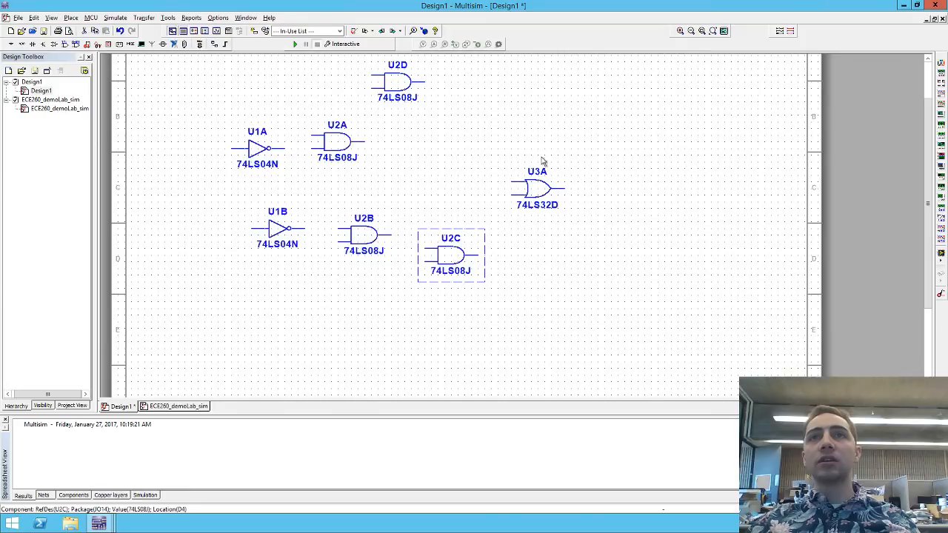
{"action": "left_click_drag", "start_coordinate": [539, 185], "coordinate": [539, 178]}
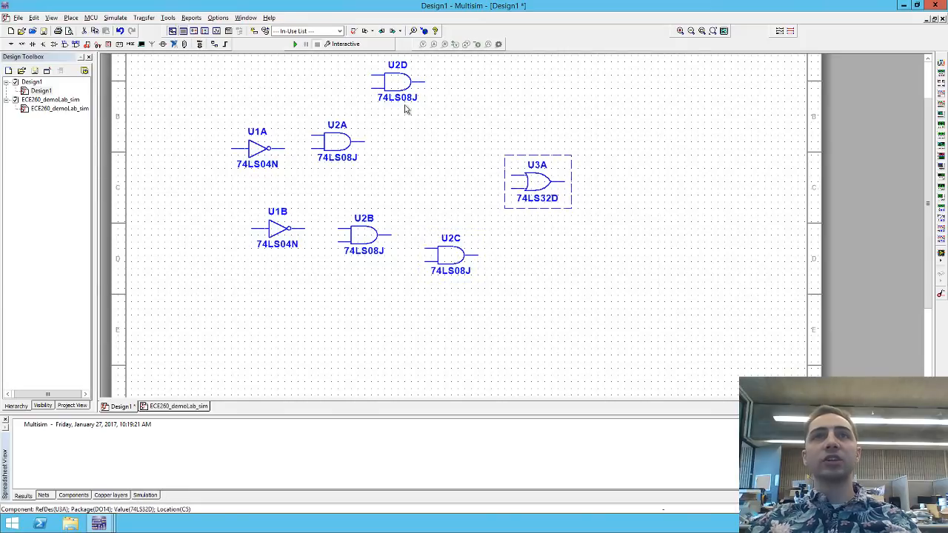
Examine the gate connections in the ECE260_demoLab_sim schematic and return to the Design1 schematic.
{"action": "double_click", "coordinate": [53, 109]}
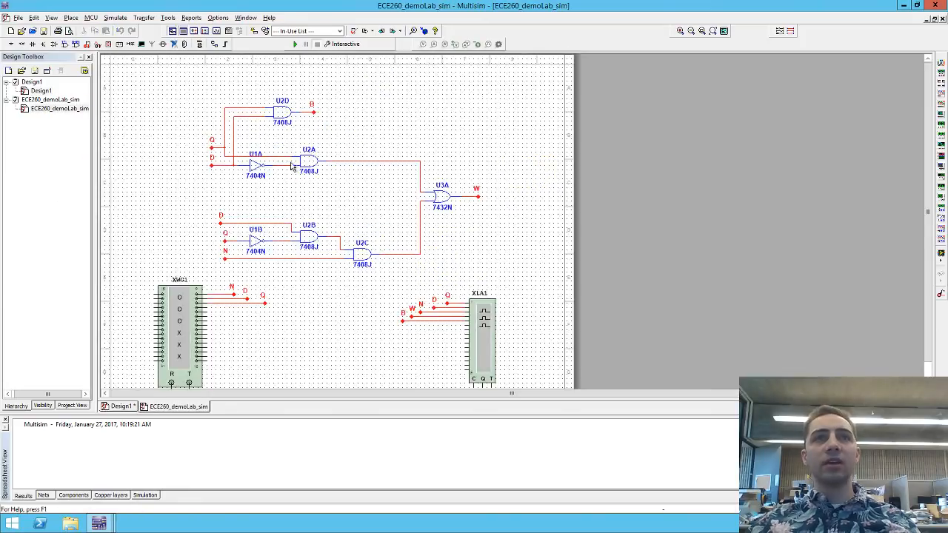
{"action": "scroll", "coordinate": [290, 174], "scroll_direction": "up", "scroll_amount": 4}
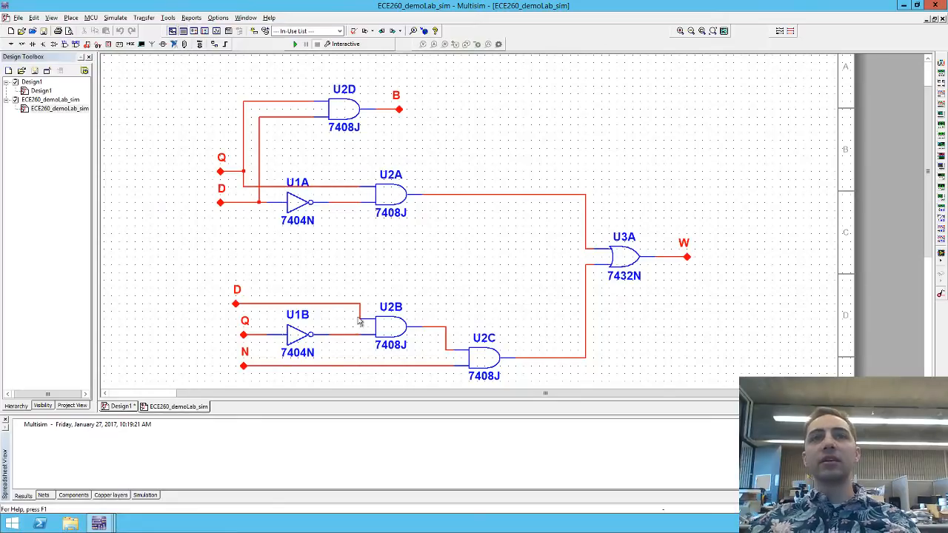
{"action": "double_click", "coordinate": [28, 91]}
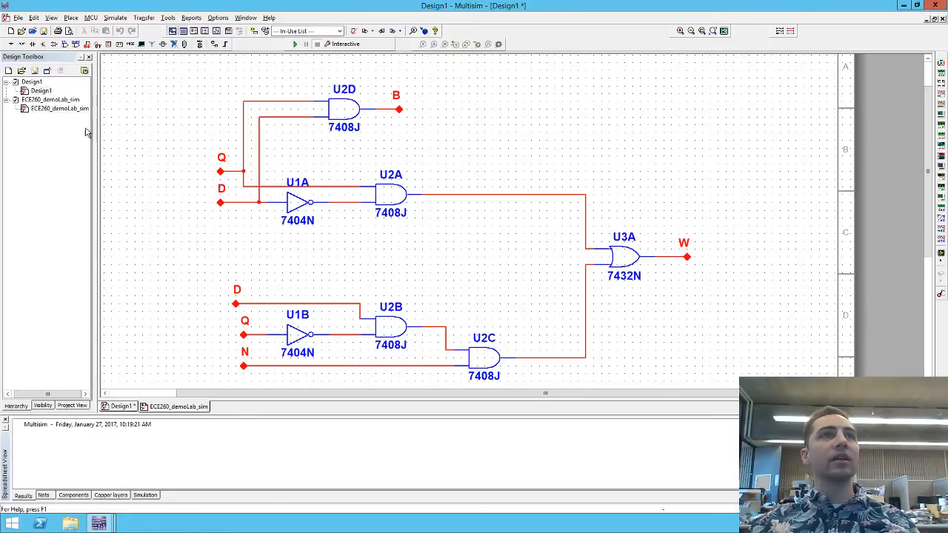
Wire U2B's output to U2C's upper input, shifting the wire's bend slightly left, and wire U2C's output to U3A's lower input.
{"action": "left_click", "coordinate": [391, 235]}
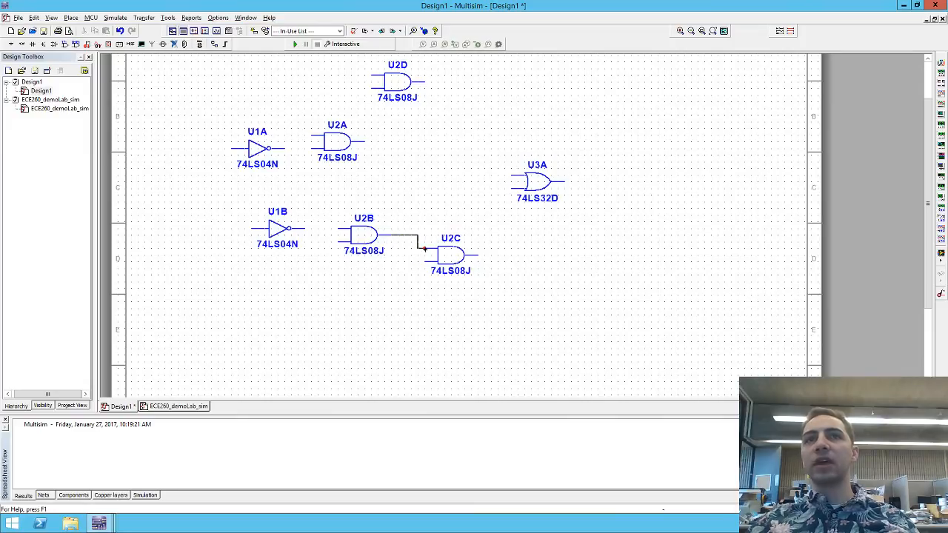
{"action": "left_click", "coordinate": [418, 247]}
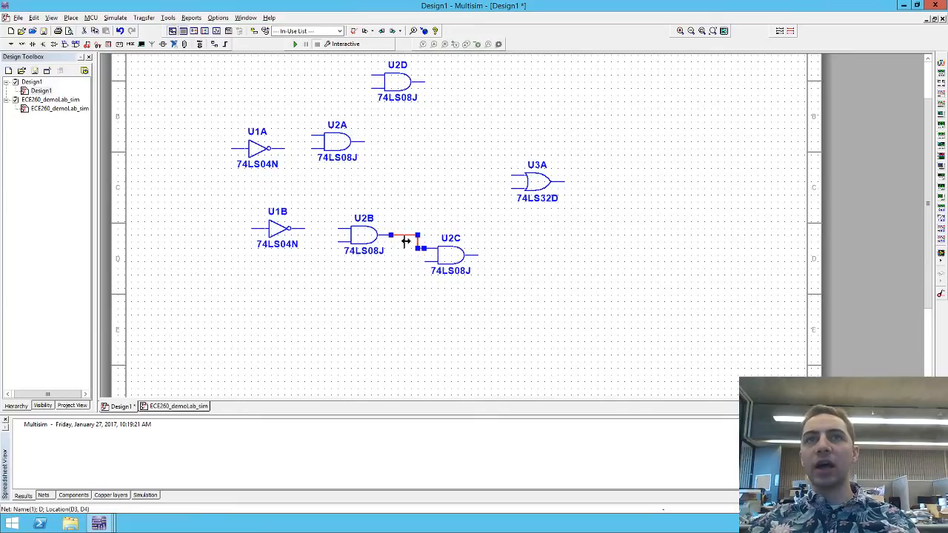
{"action": "left_click_drag", "start_coordinate": [406, 241], "coordinate": [410, 242]}
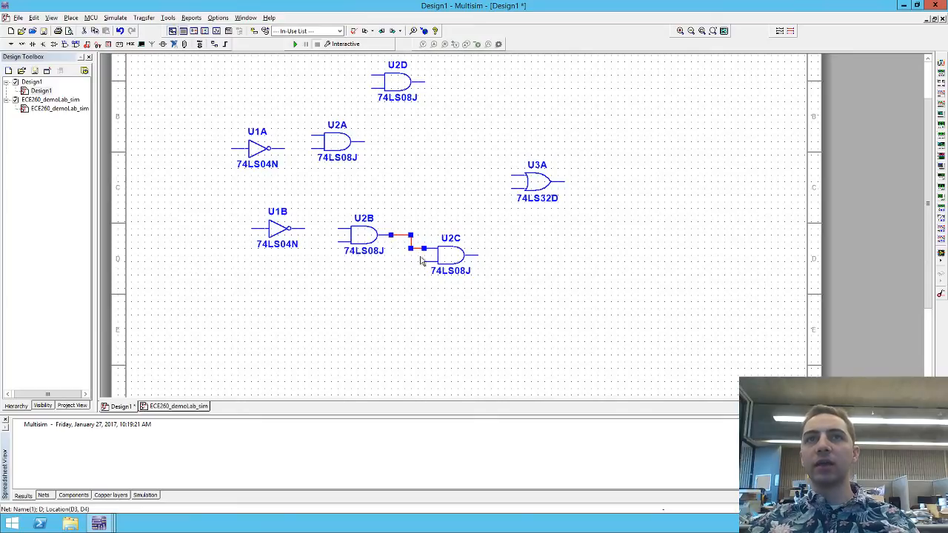
{"action": "left_click", "coordinate": [477, 255]}
{"action": "left_click", "coordinate": [512, 188]}
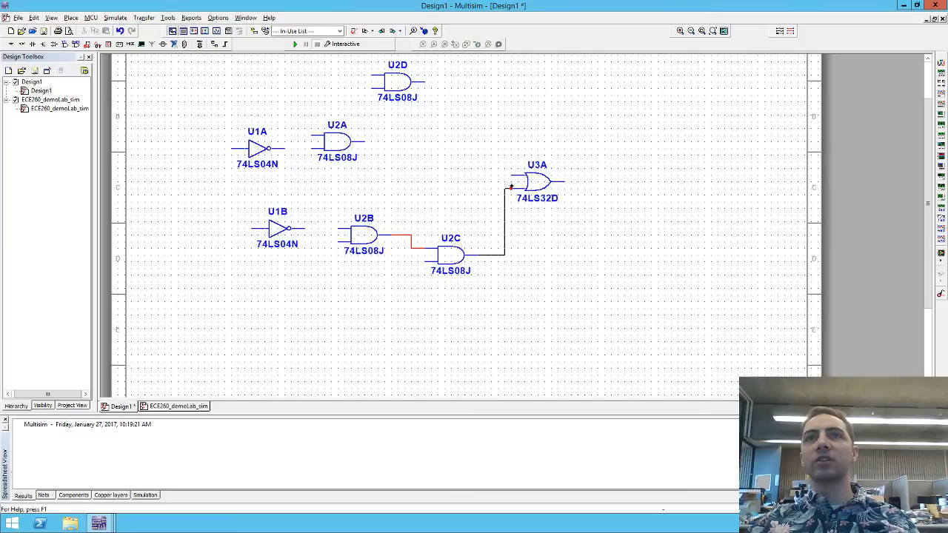
Wire U2C and U2A into OR gate U3A's lower and upper inputs, and inverters U1A and U1B into U2A's lower and U2B's upper inputs.
{"action": "left_click", "coordinate": [511, 188]}
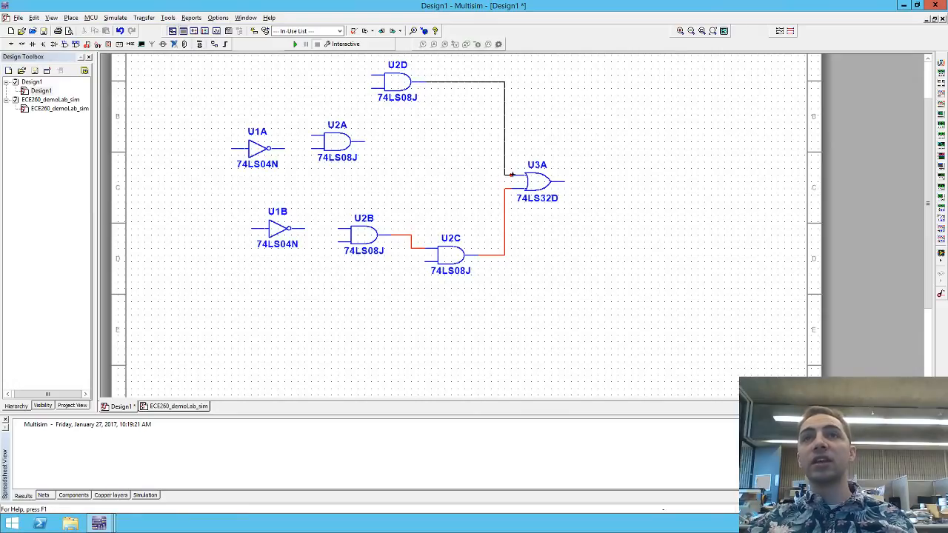
{"action": "left_click", "coordinate": [510, 176]}
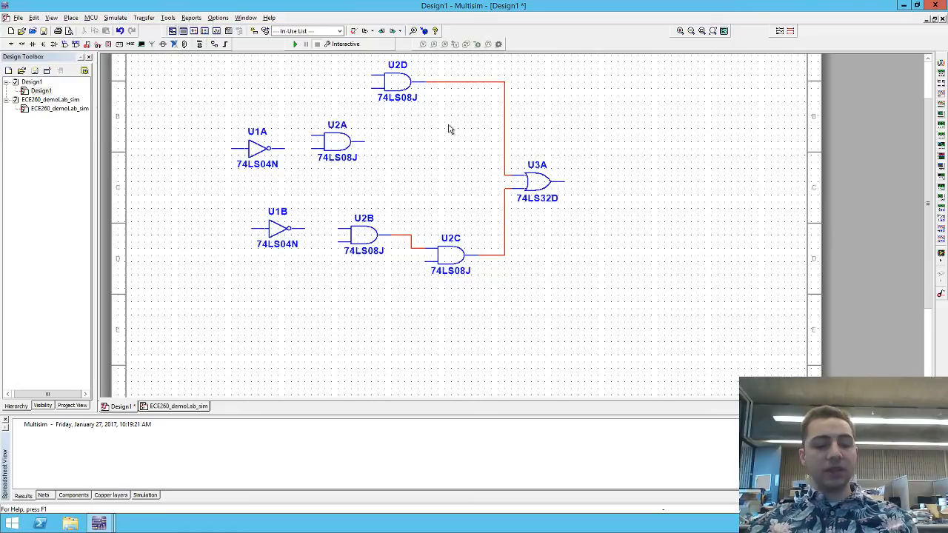
{"action": "key", "text": "ctrl+z"}
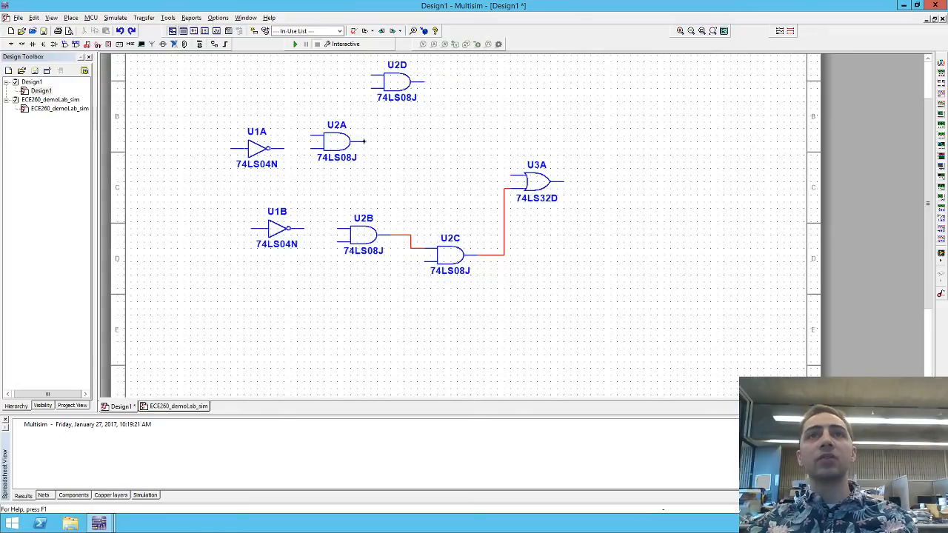
{"action": "left_click", "coordinate": [364, 140]}
{"action": "left_click", "coordinate": [510, 176]}
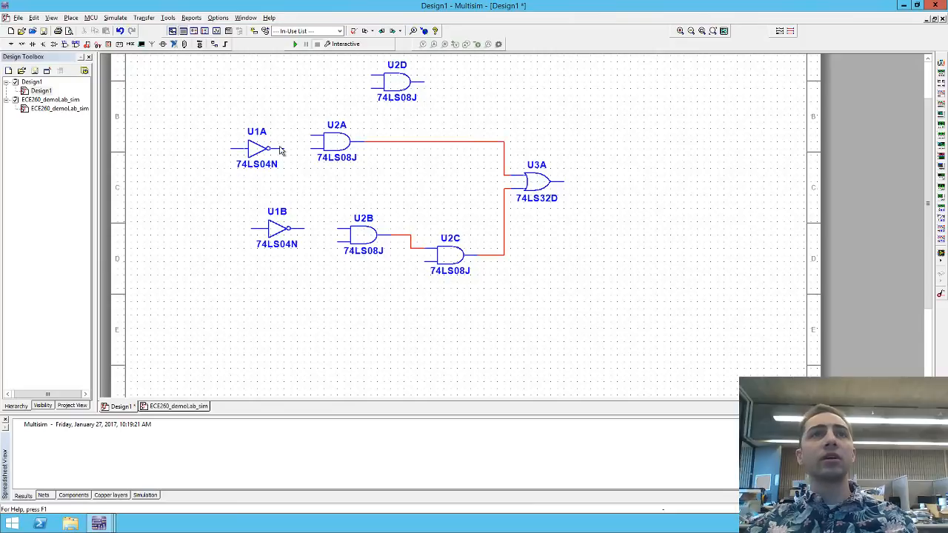
{"action": "left_click", "coordinate": [311, 148]}
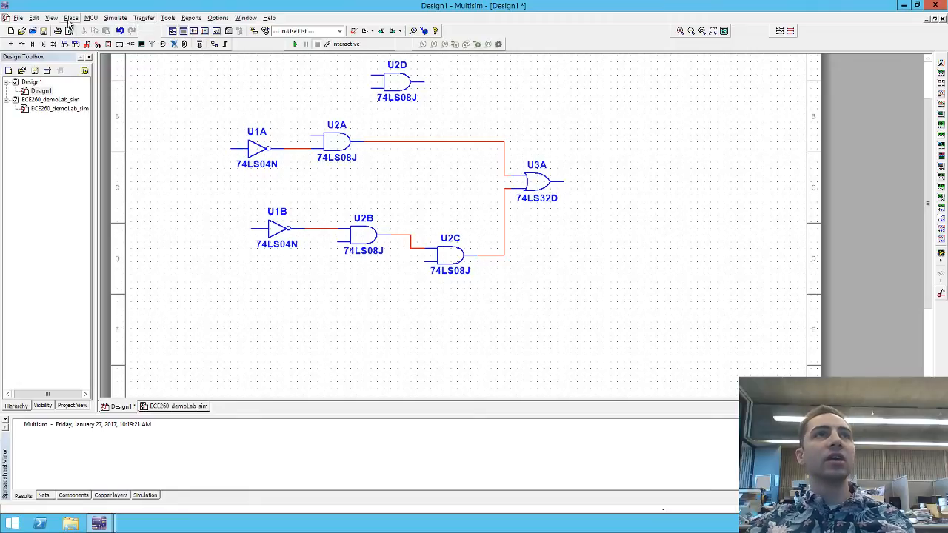
Place a global connector named Q in the empty area above and to the left of inverter U1A.
{"action": "left_click", "coordinate": [69, 21]}
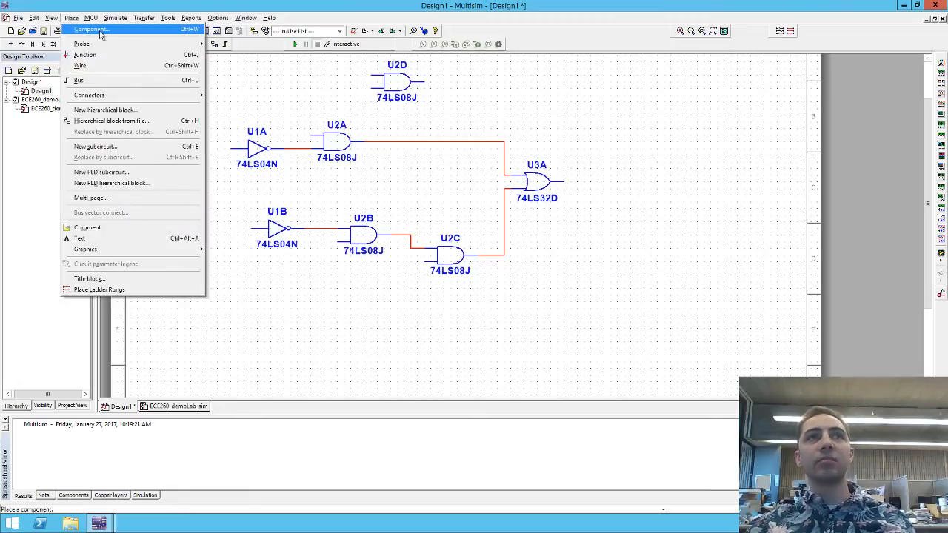
{"action": "mouse_move", "coordinate": [154, 96]}
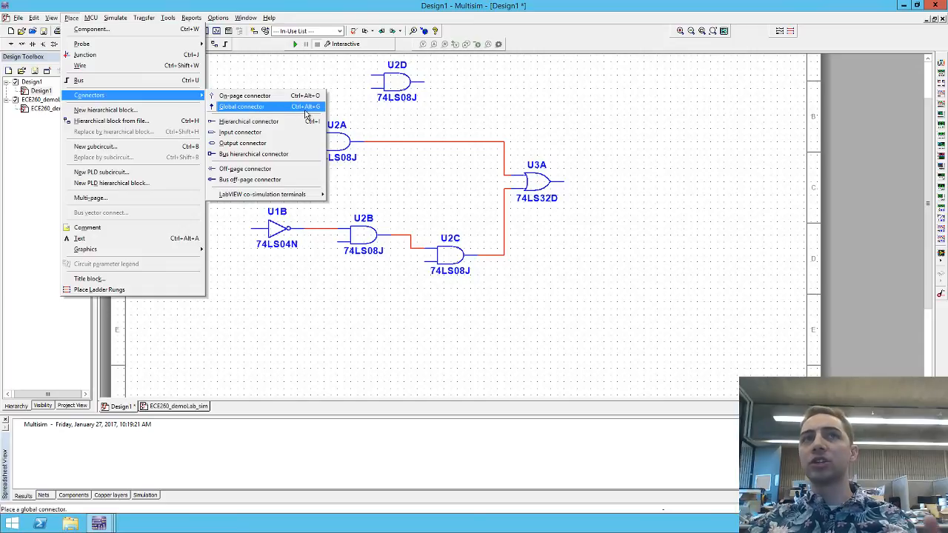
{"action": "left_click", "coordinate": [256, 109]}
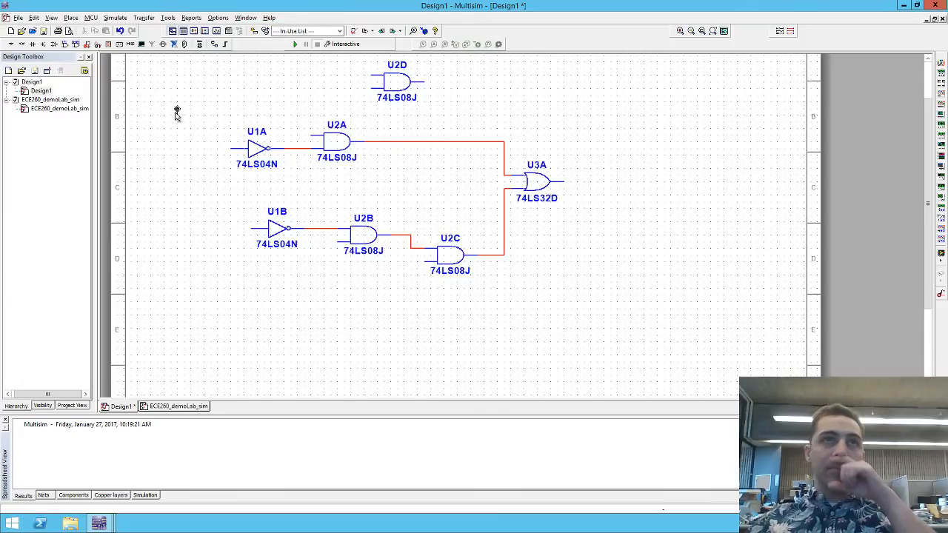
{"action": "left_click", "coordinate": [170, 112]}
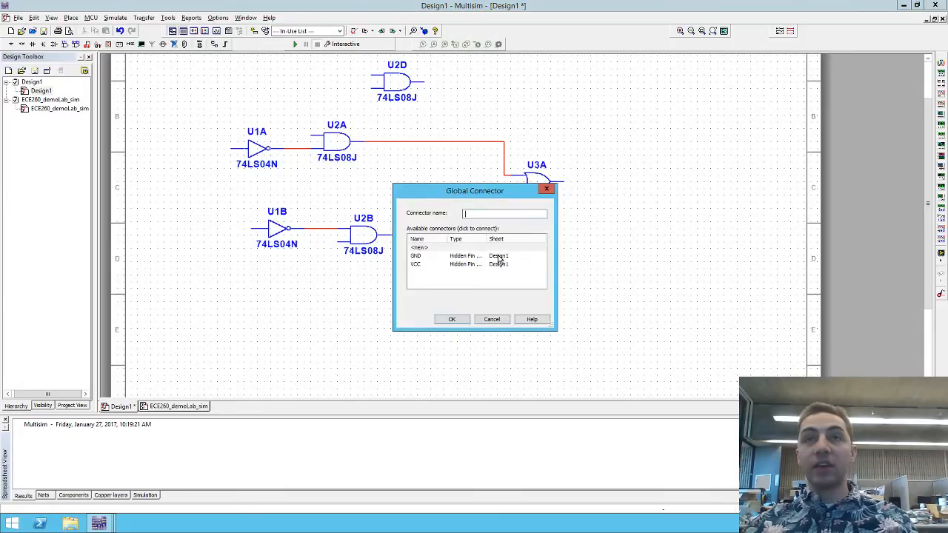
{"action": "left_click", "coordinate": [452, 319]}
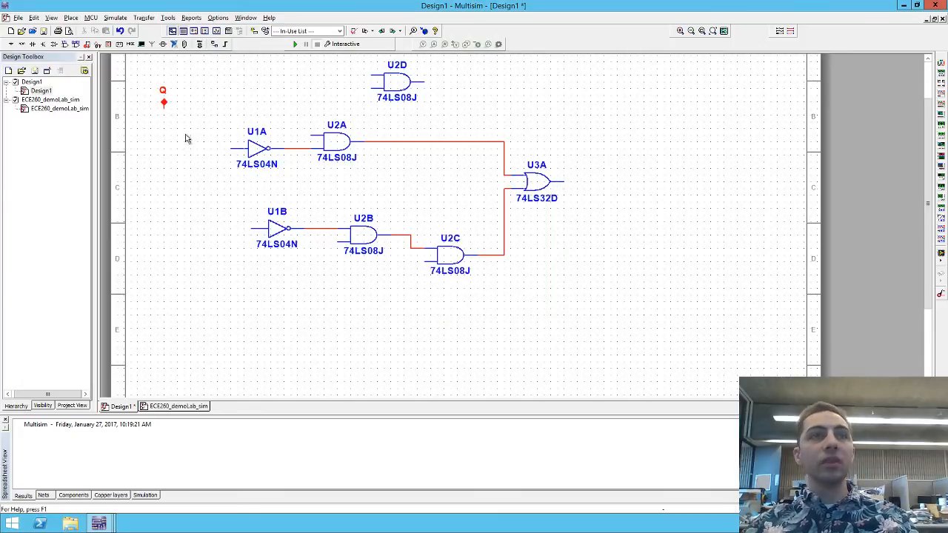
Add two more global connectors named D and N in a row to the right of connector Q.
{"action": "left_click", "coordinate": [132, 46]}
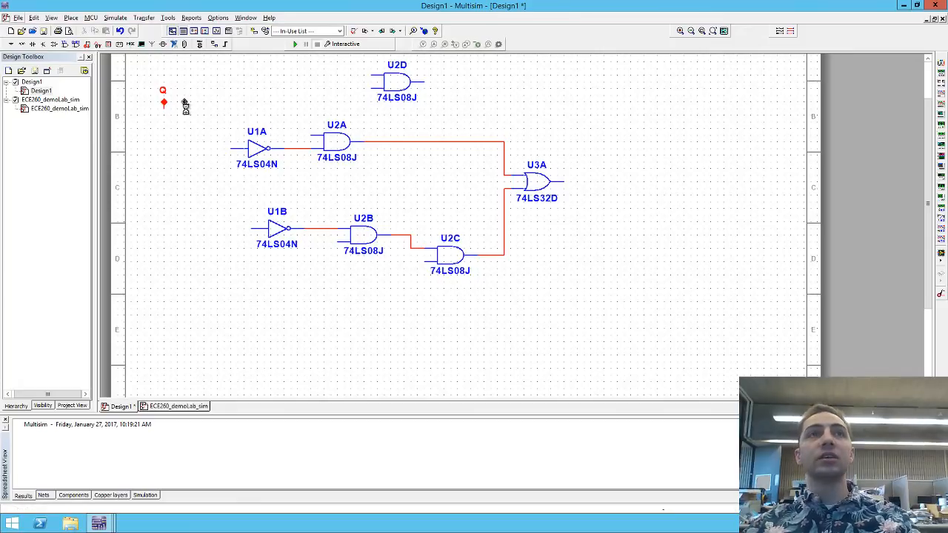
{"action": "left_click", "coordinate": [186, 103]}
{"action": "type", "text": "D"}
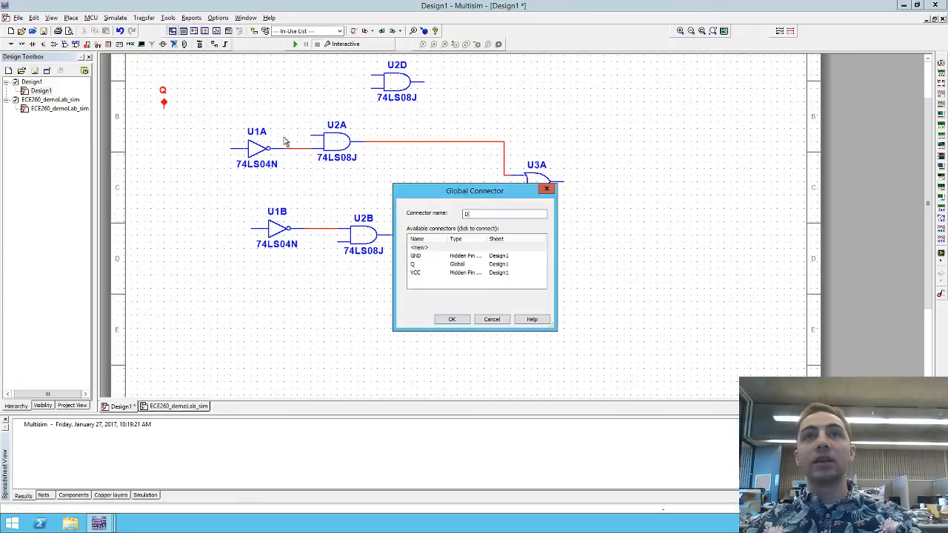
{"action": "key", "text": "Return"}
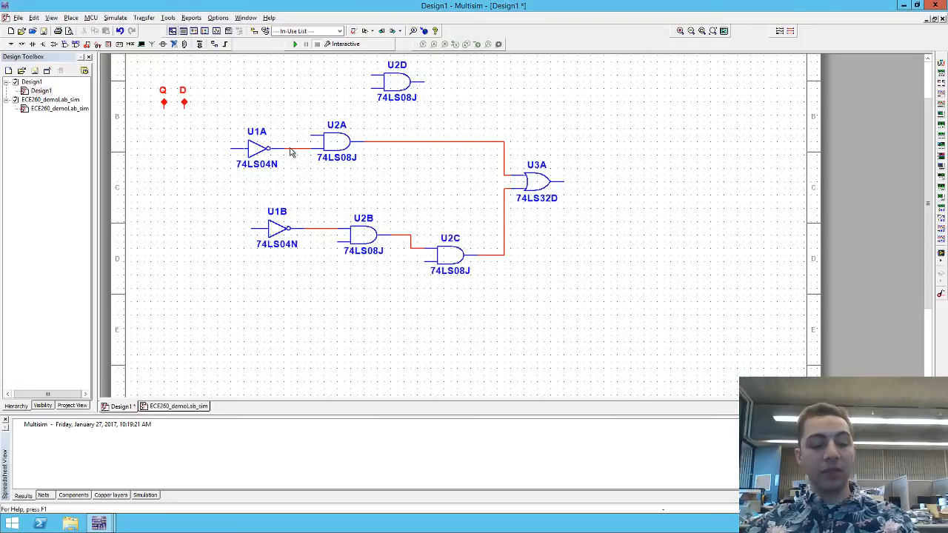
{"action": "left_click", "coordinate": [207, 111]}
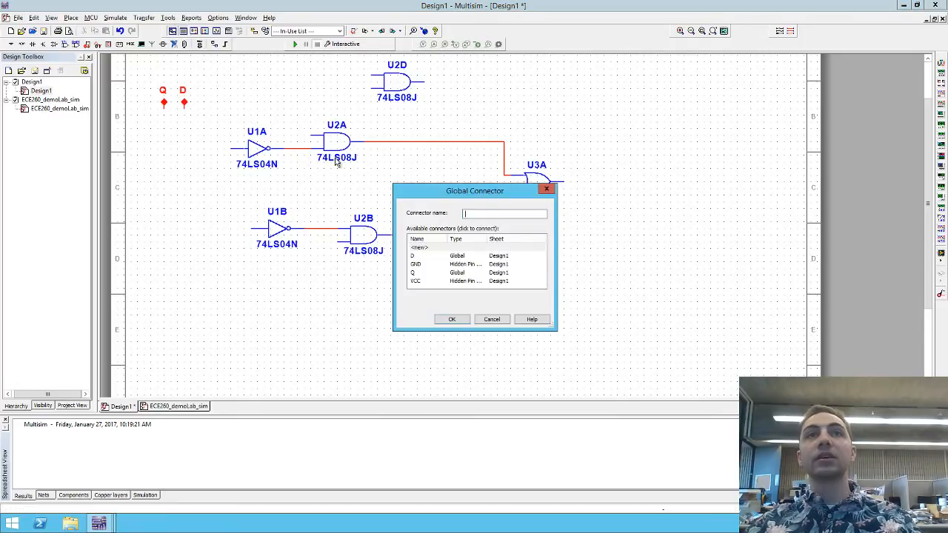
{"action": "type", "text": "N"}
{"action": "left_click", "coordinate": [451, 324]}
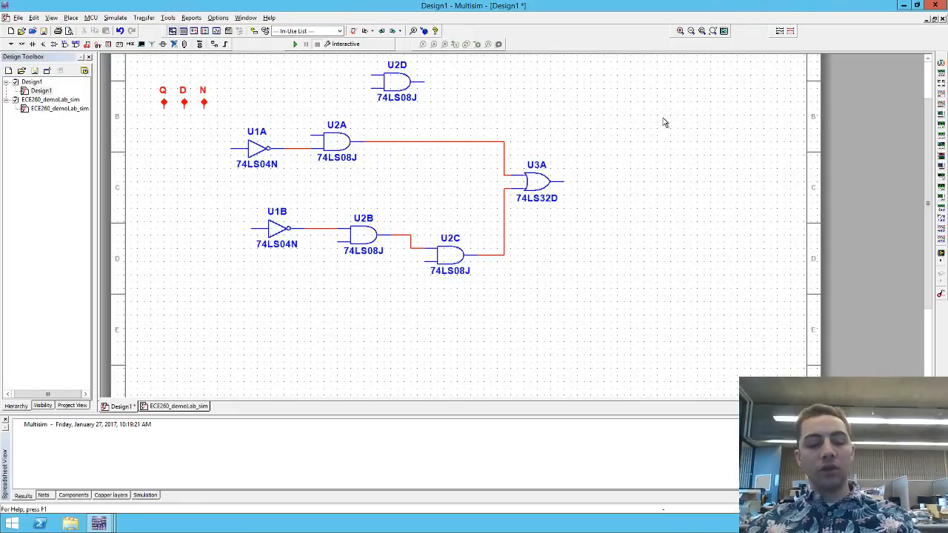
Place global connectors named W and B side by side above and to the right of OR gate U3A.
{"action": "left_click", "coordinate": [621, 121]}
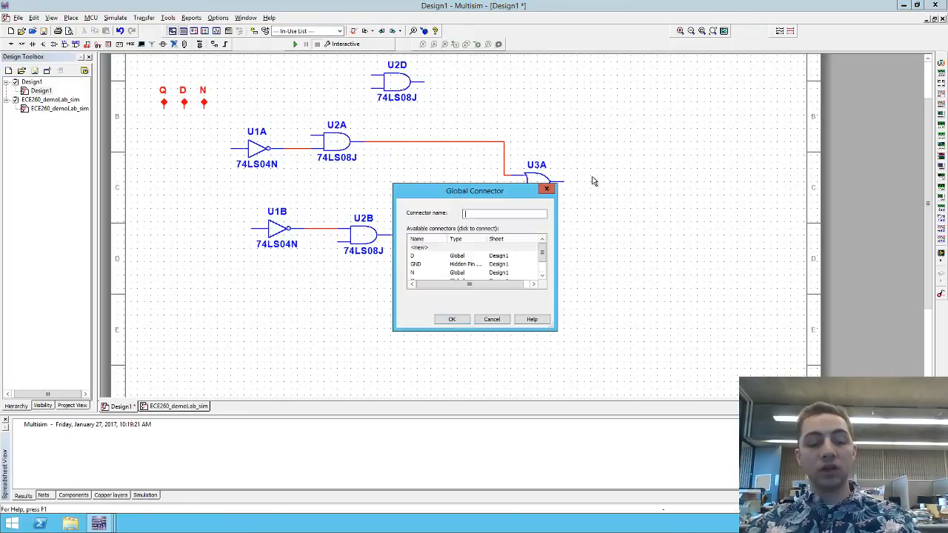
{"action": "type", "text": "W"}
{"action": "key", "text": "Return"}
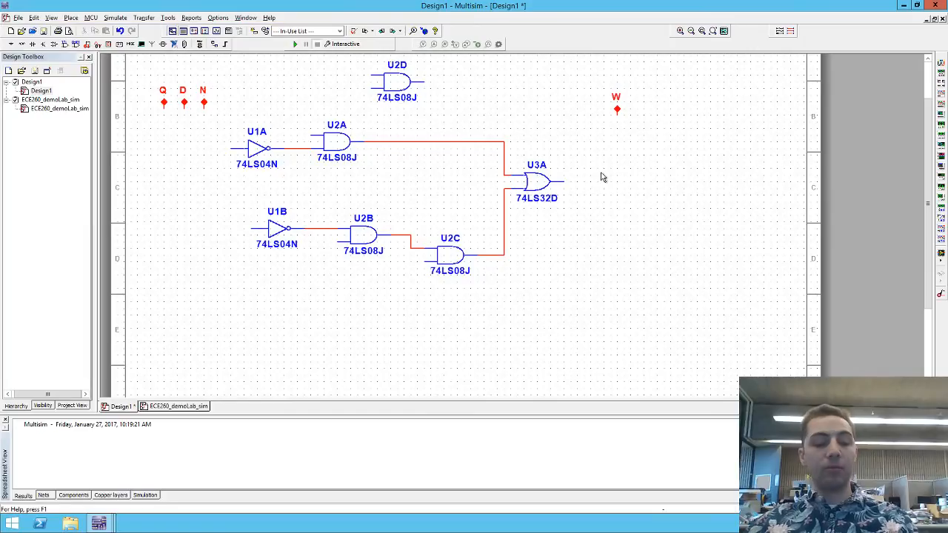
{"action": "left_click", "coordinate": [642, 121]}
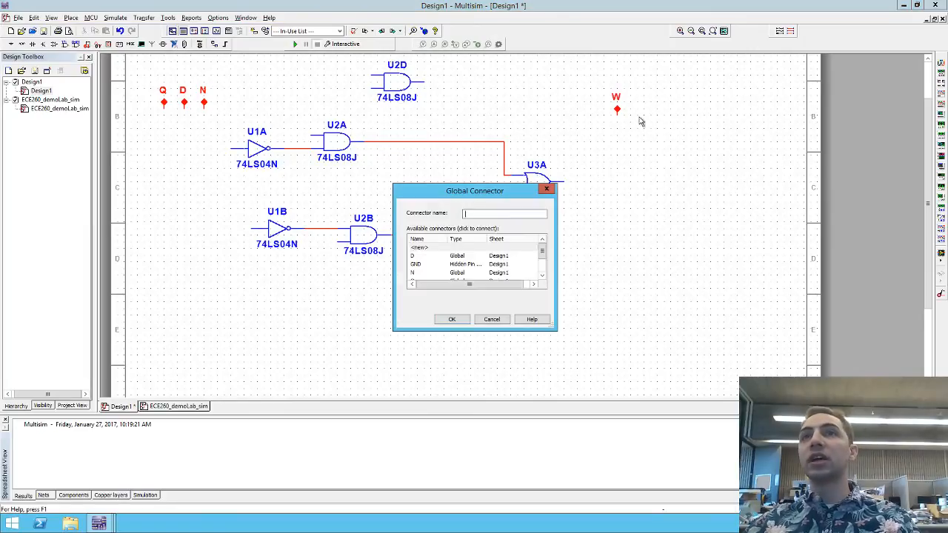
{"action": "left_click", "coordinate": [459, 320]}
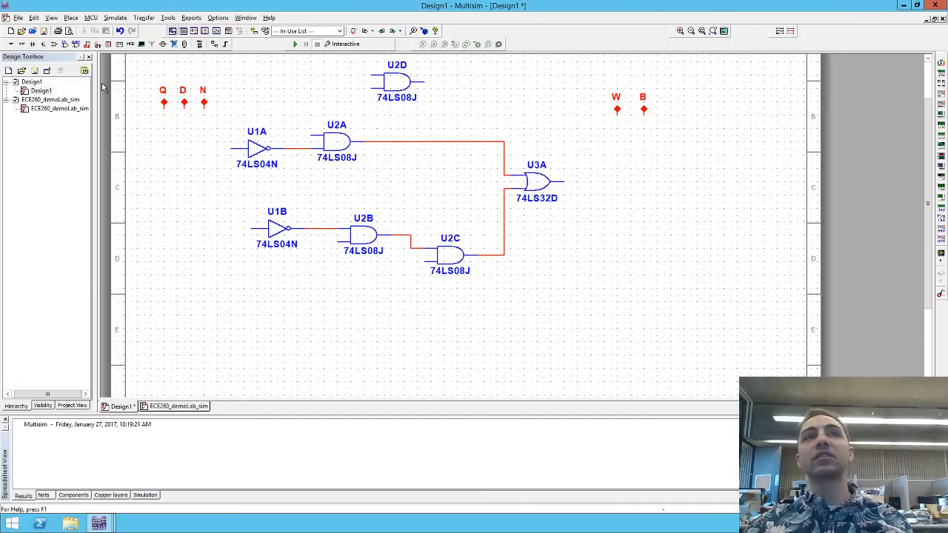
{"action": "key", "text": "Escape"}
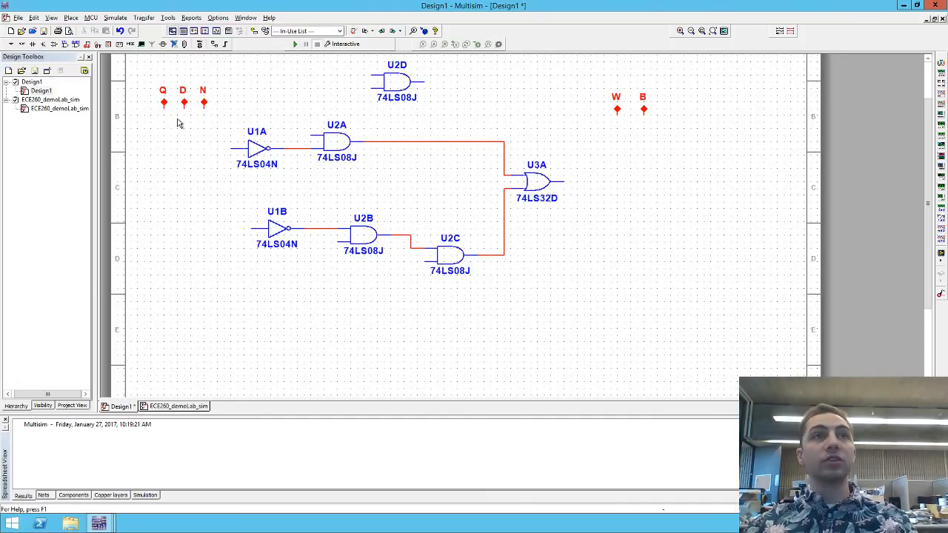
Rotate connector Q 90° counter clockwise so its pin faces right, and shift it slightly left and down.
{"action": "left_click", "coordinate": [164, 104]}
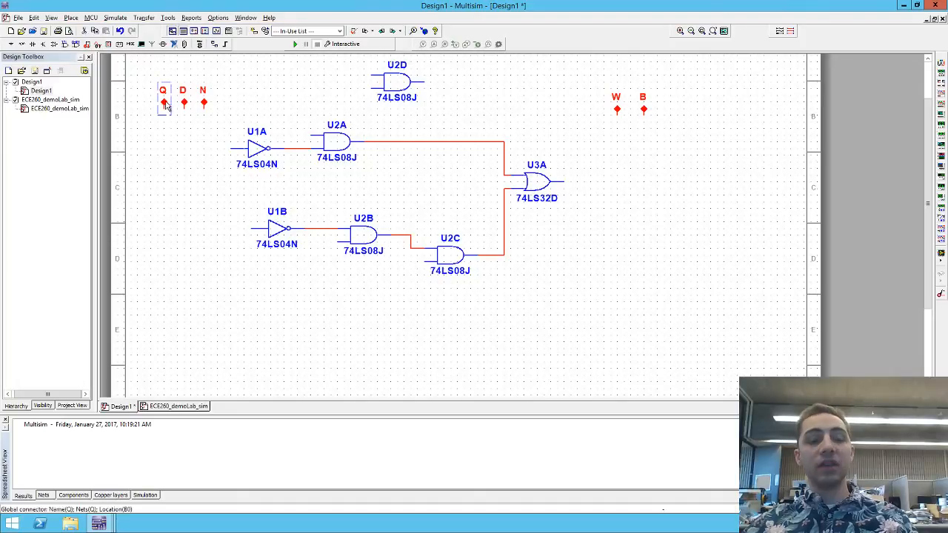
{"action": "right_click", "coordinate": [165, 103]}
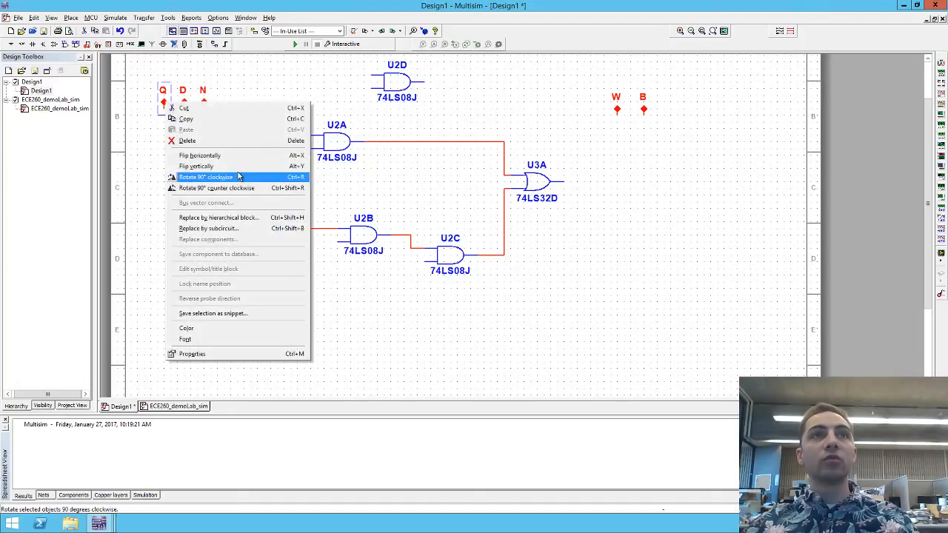
{"action": "left_click", "coordinate": [237, 187]}
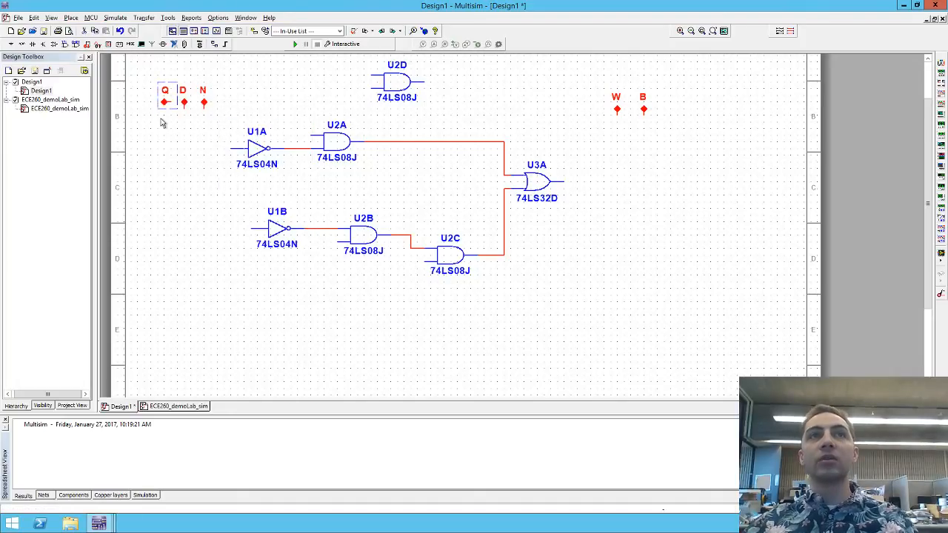
{"action": "left_click_drag", "start_coordinate": [166, 108], "coordinate": [153, 115]}
Rotate connectors D and N so their pins face right, and move D directly above Q with N beside D.
{"action": "left_click", "coordinate": [185, 106]}
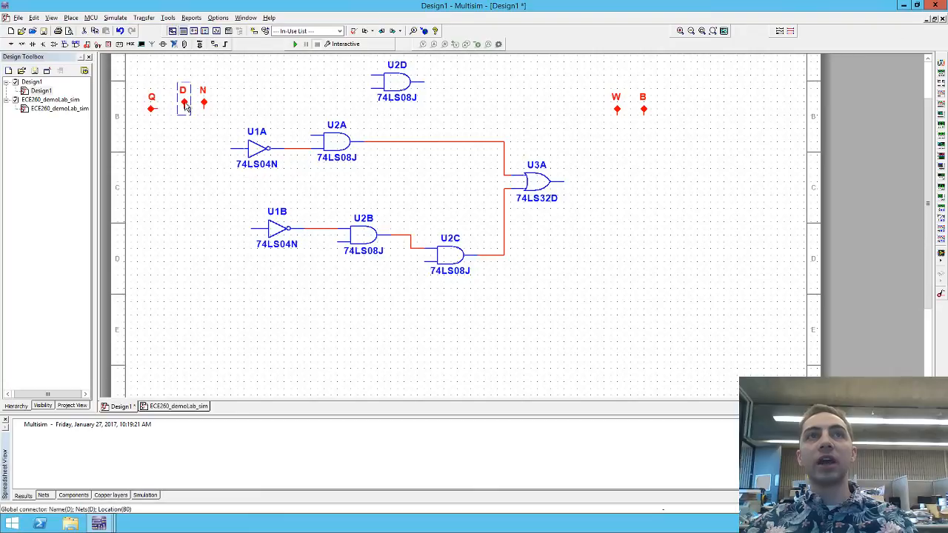
{"action": "key", "text": "ctrl+r"}
{"action": "key", "text": "ctrl+r"}
{"action": "key", "text": "ctrl+r"}
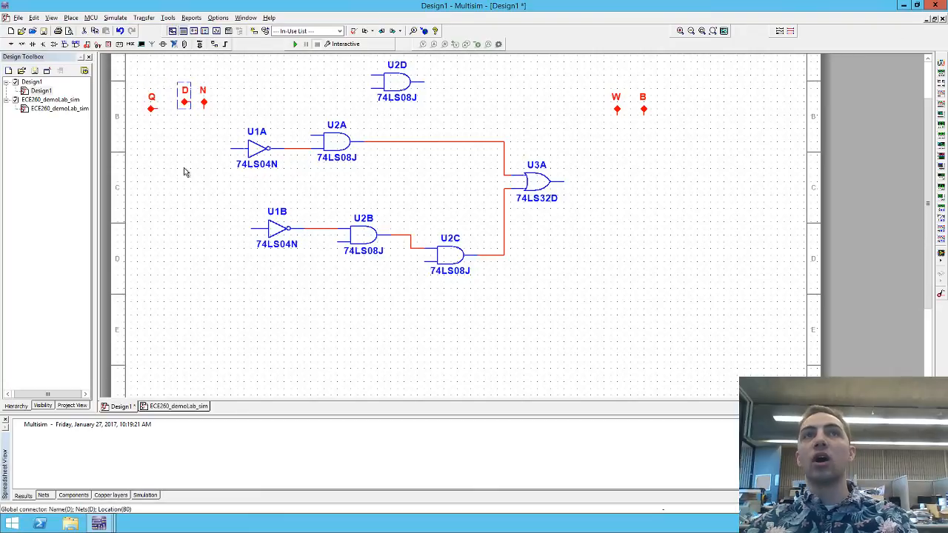
{"action": "left_click", "coordinate": [214, 107]}
{"action": "key", "text": "ctrl+r"}
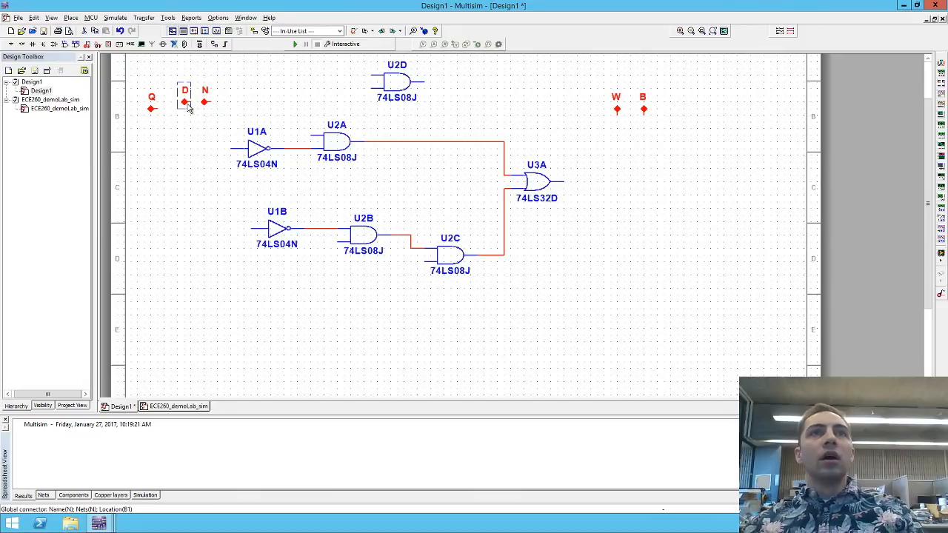
{"action": "left_click_drag", "start_coordinate": [188, 107], "coordinate": [184, 81]}
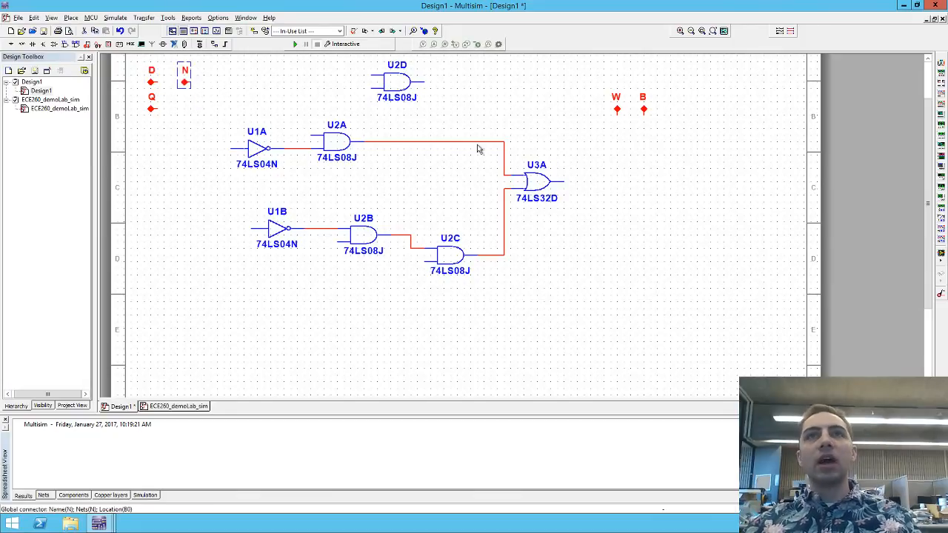
Check the input connectors in ECE260_demoLab_sim, and in Design1 place copies of D level with U1A's input and Q just above it.
{"action": "double_click", "coordinate": [48, 111]}
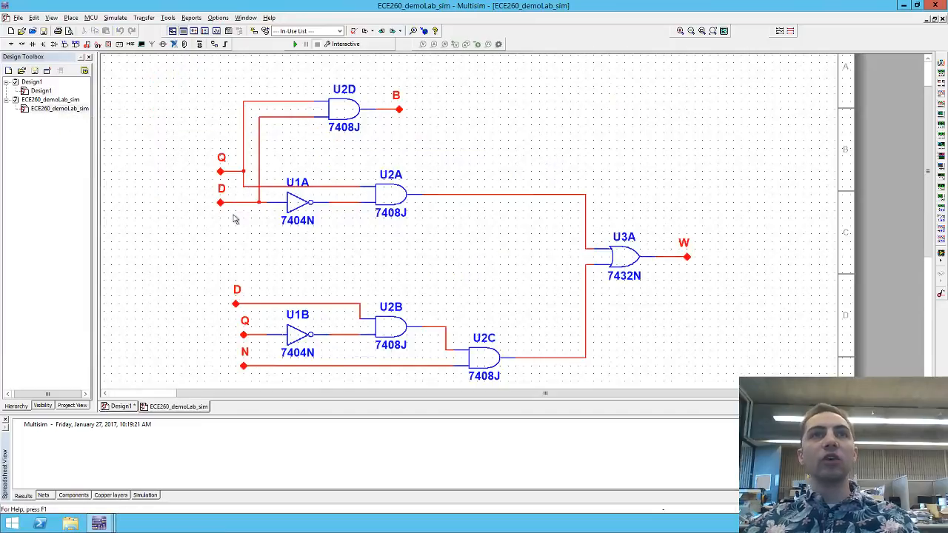
{"action": "double_click", "coordinate": [43, 93]}
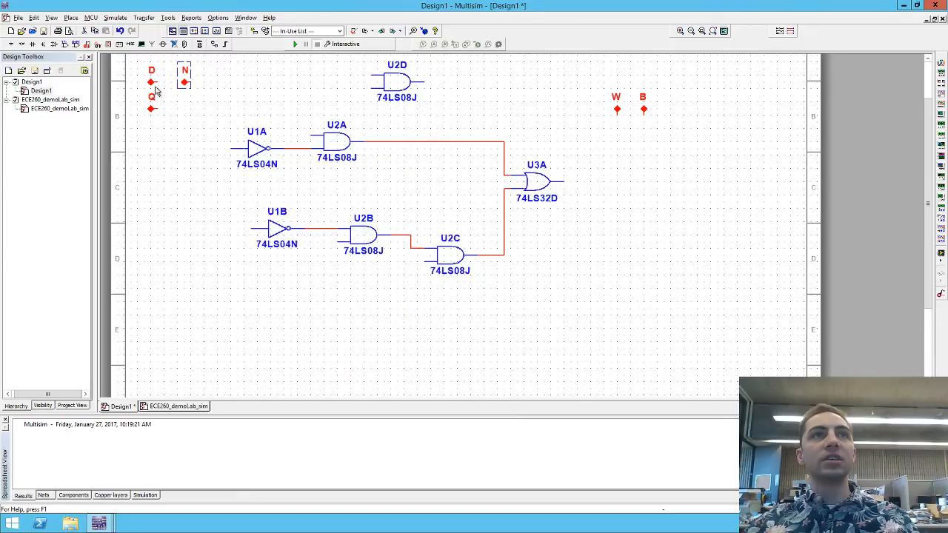
{"action": "left_click_drag", "start_coordinate": [151, 91], "coordinate": [208, 153]}
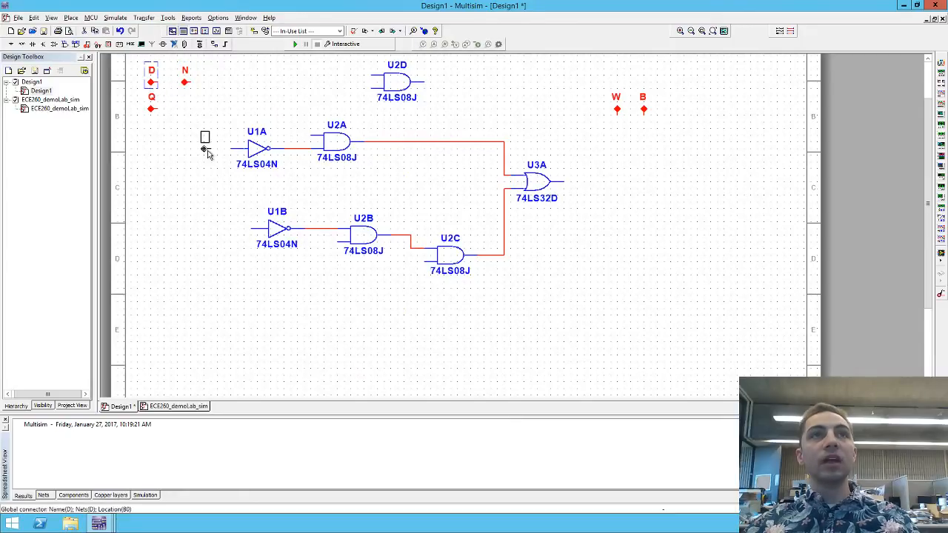
{"action": "left_click", "coordinate": [212, 153]}
{"action": "left_click", "coordinate": [153, 111]}
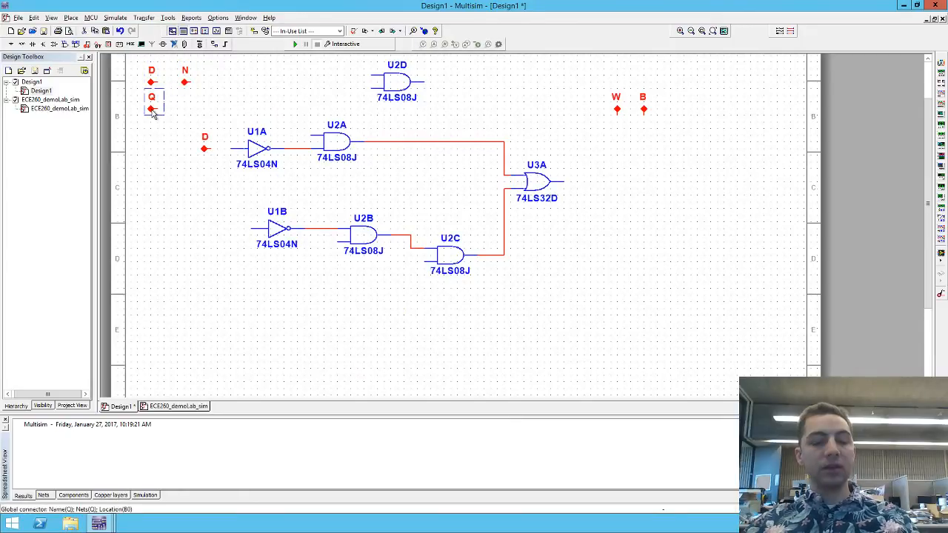
{"action": "key", "text": "ctrl+c"}
{"action": "key", "text": "ctrl+v"}
{"action": "left_click", "coordinate": [210, 125]}
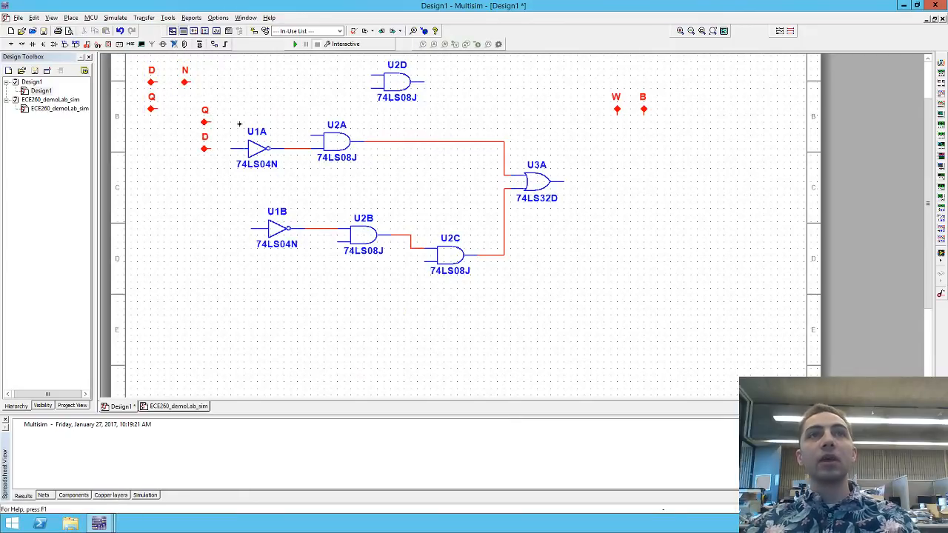
Wire the copied Q to U2A's upper input and D to U1A's input, and branch Q's wire to U2D's lower input.
{"action": "left_click", "coordinate": [210, 122]}
{"action": "left_click", "coordinate": [314, 136]}
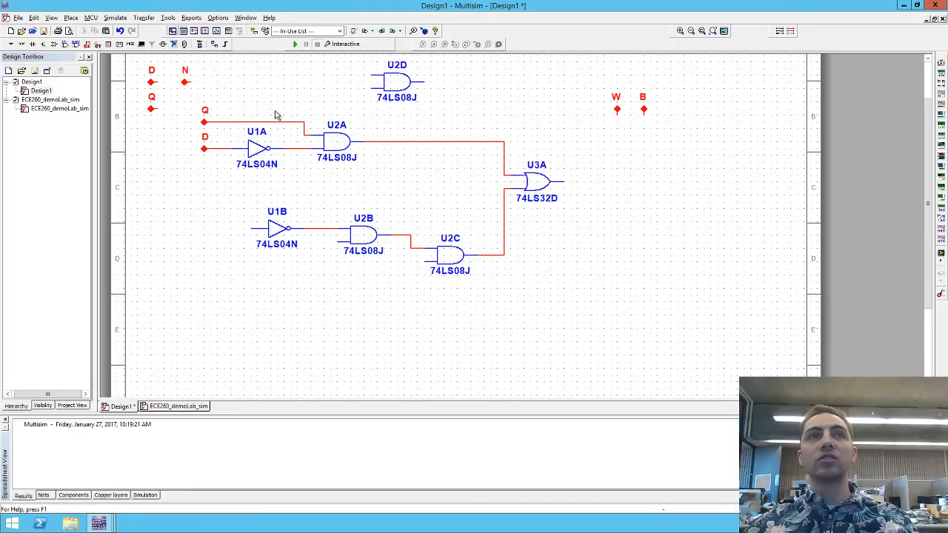
{"action": "left_click", "coordinate": [371, 88]}
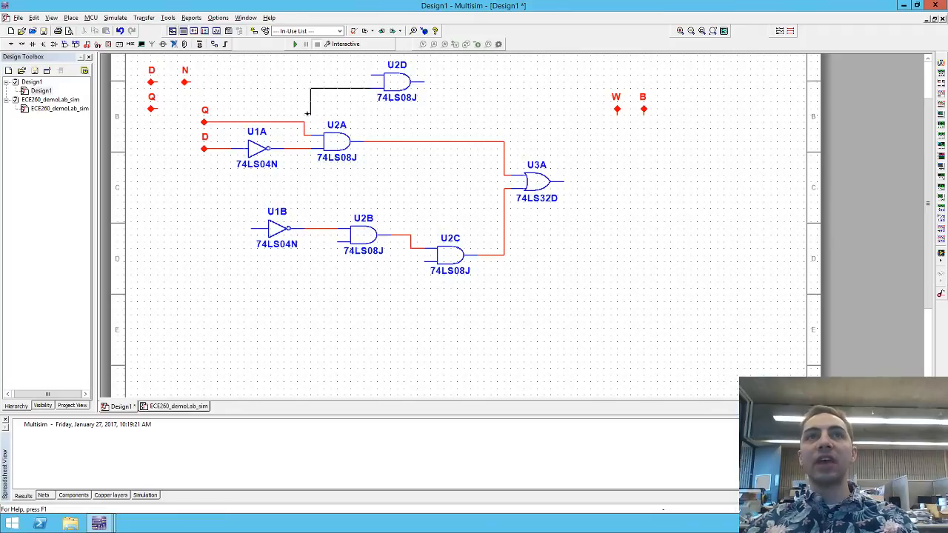
{"action": "left_click", "coordinate": [303, 121]}
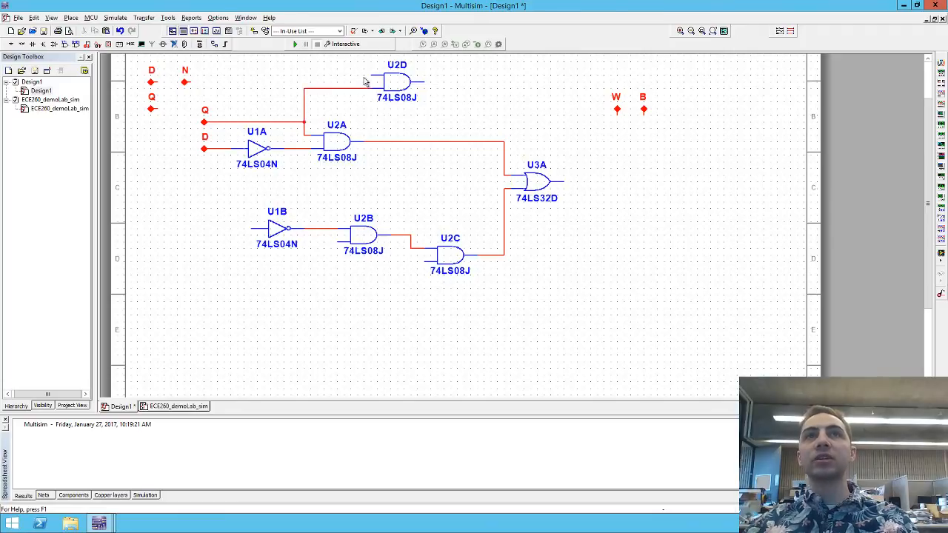
Wire U2D's upper input to the existing wire between connector D and U1A.
{"action": "left_click", "coordinate": [369, 76]}
{"action": "left_click", "coordinate": [224, 149]}
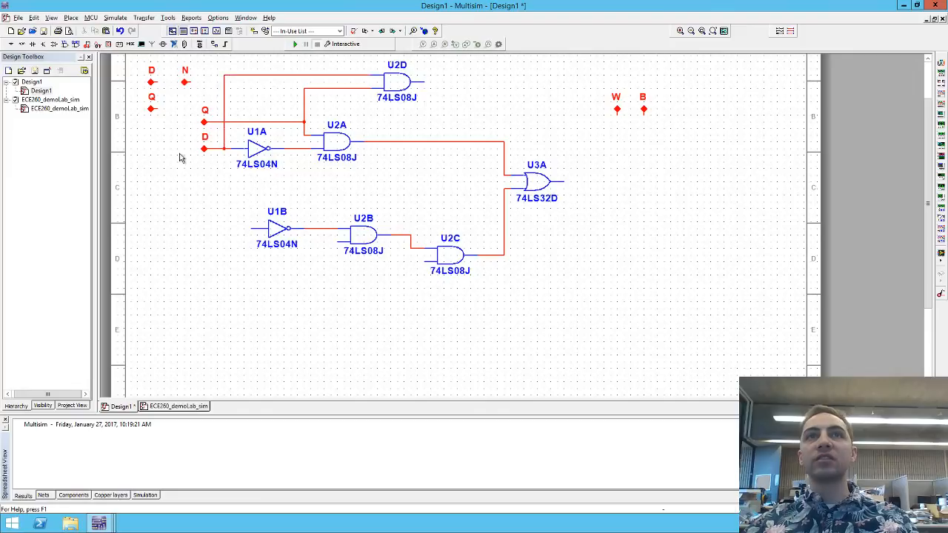
{"action": "left_click", "coordinate": [308, 136]}
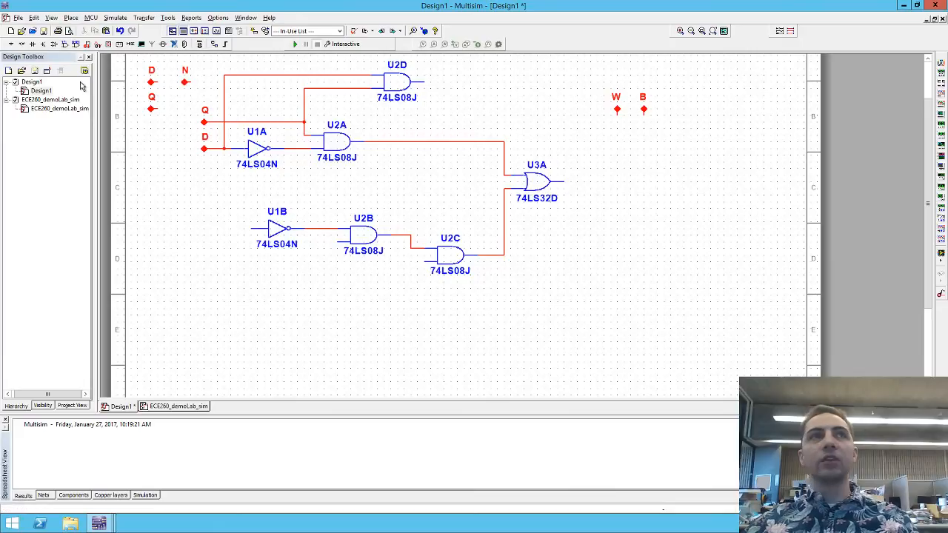
Check the lower inputs in ECE260_demoLab_sim, and in Design1 move connector Q level with U1B's input and D just below it.
{"action": "double_click", "coordinate": [62, 111]}
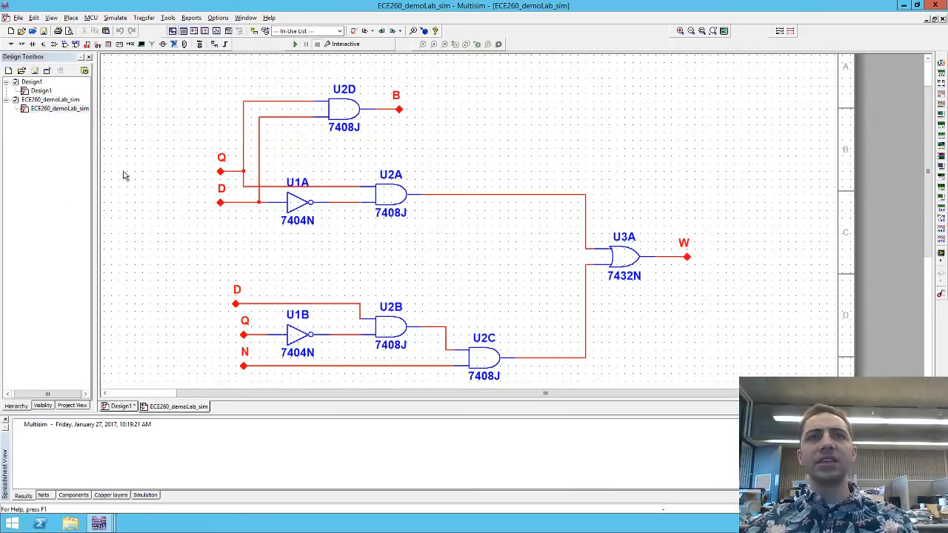
{"action": "double_click", "coordinate": [41, 91]}
{"action": "left_click", "coordinate": [152, 83]}
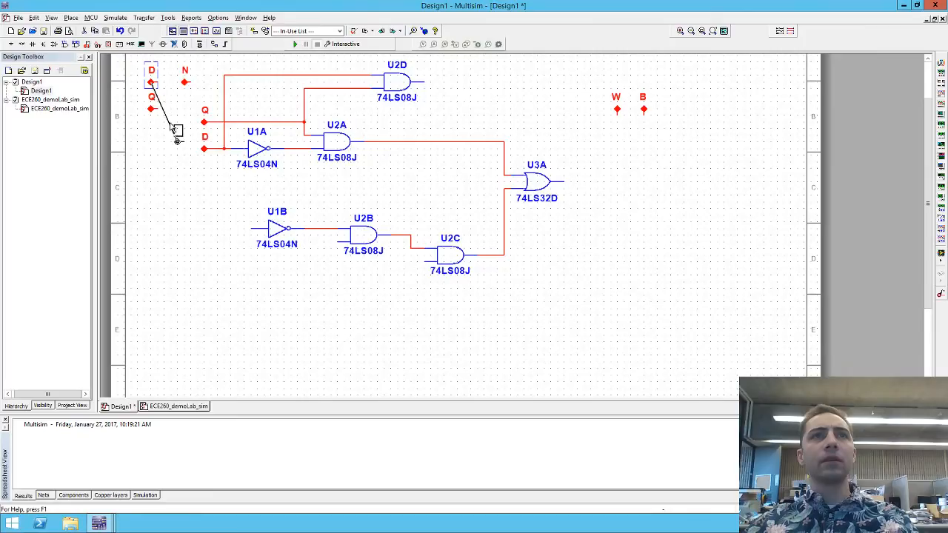
{"action": "left_click_drag", "start_coordinate": [197, 251], "coordinate": [197, 250]}
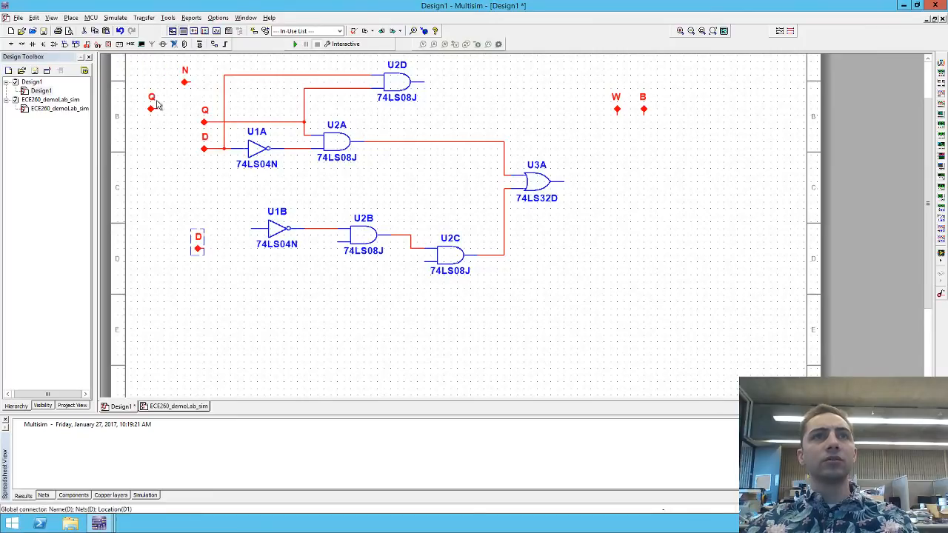
{"action": "left_click_drag", "start_coordinate": [152, 108], "coordinate": [200, 229]}
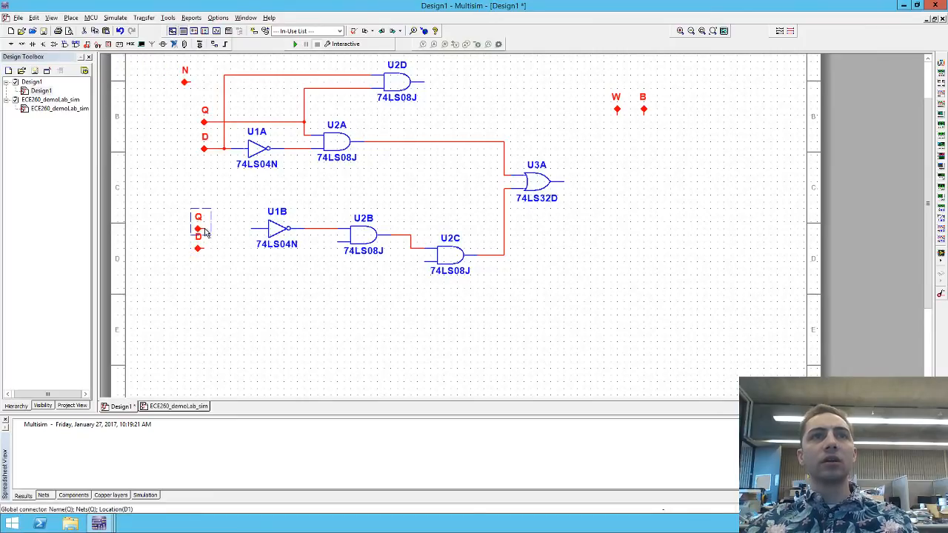
Wire the lower Q connector to U1B's input and the lower D connector to U2B's lower input.
{"action": "left_click", "coordinate": [199, 228]}
{"action": "left_click", "coordinate": [249, 229]}
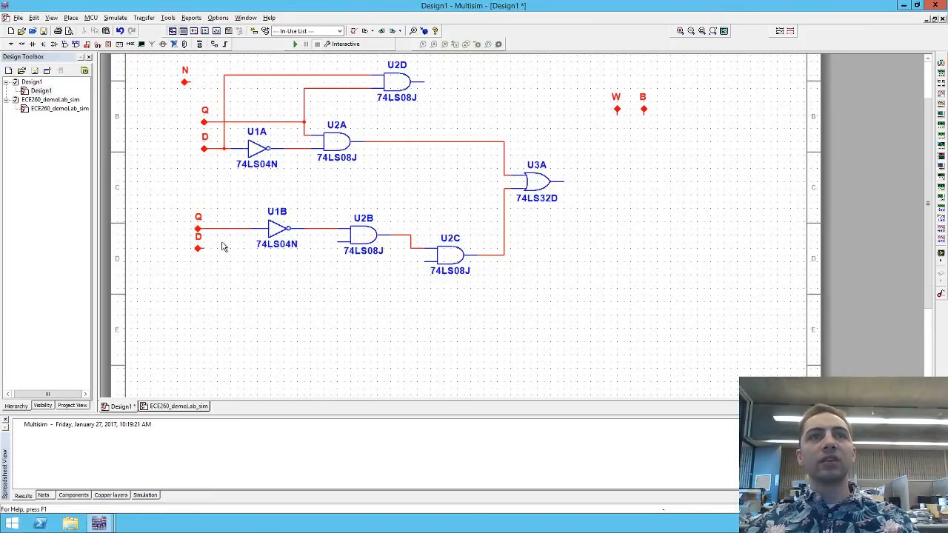
{"action": "left_click", "coordinate": [338, 245]}
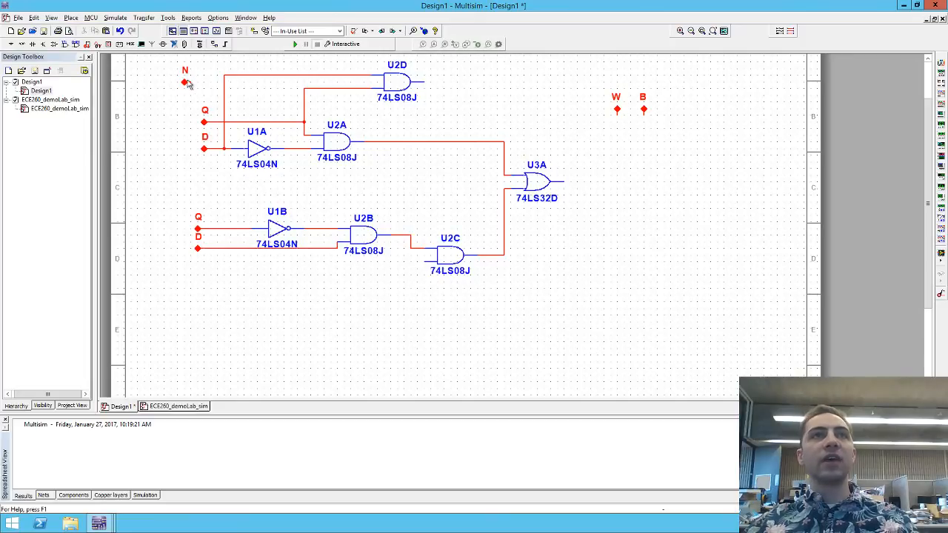
Move connector N below the lower D and wire it to U2C's lower input.
{"action": "left_click_drag", "start_coordinate": [186, 82], "coordinate": [210, 277]}
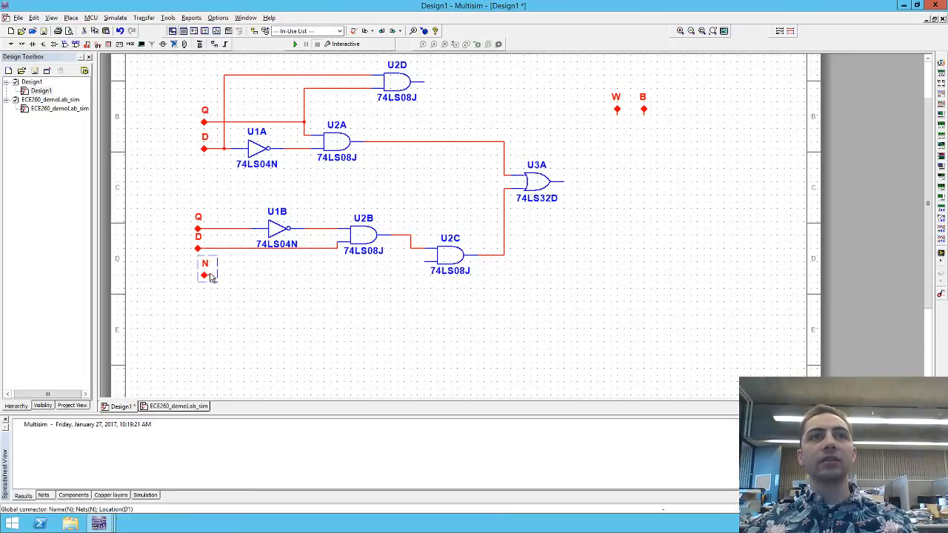
{"action": "left_click", "coordinate": [208, 275]}
{"action": "left_click", "coordinate": [423, 265]}
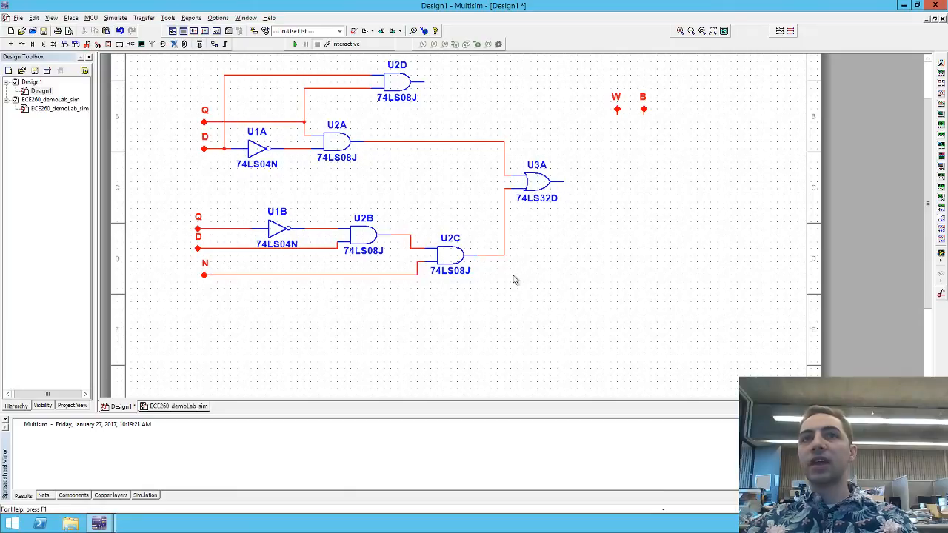
Place connectors B and W with pins facing left beside U2D and U3A, and wire them to those gates' outputs.
{"action": "left_click", "coordinate": [644, 109]}
{"action": "left_click_drag", "start_coordinate": [534, 90], "coordinate": [462, 83]}
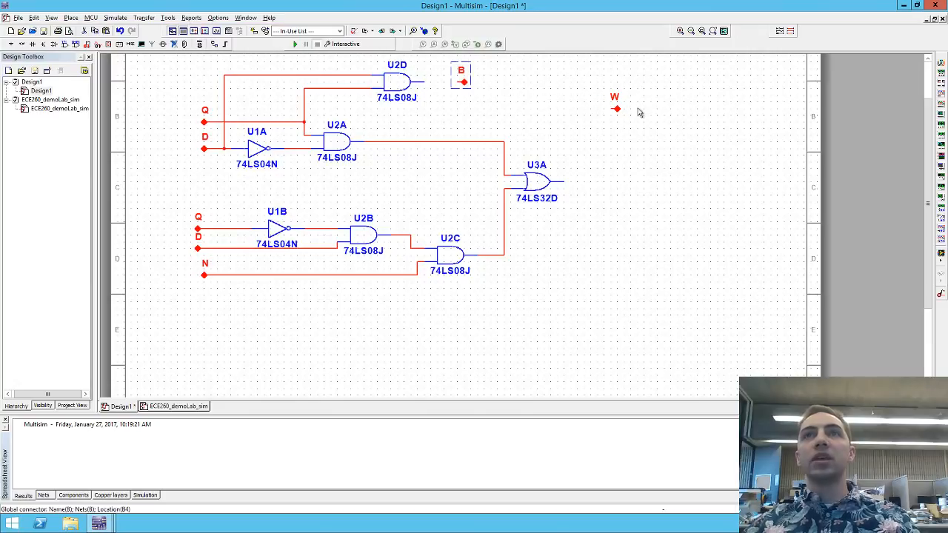
{"action": "left_click_drag", "start_coordinate": [618, 110], "coordinate": [580, 188]}
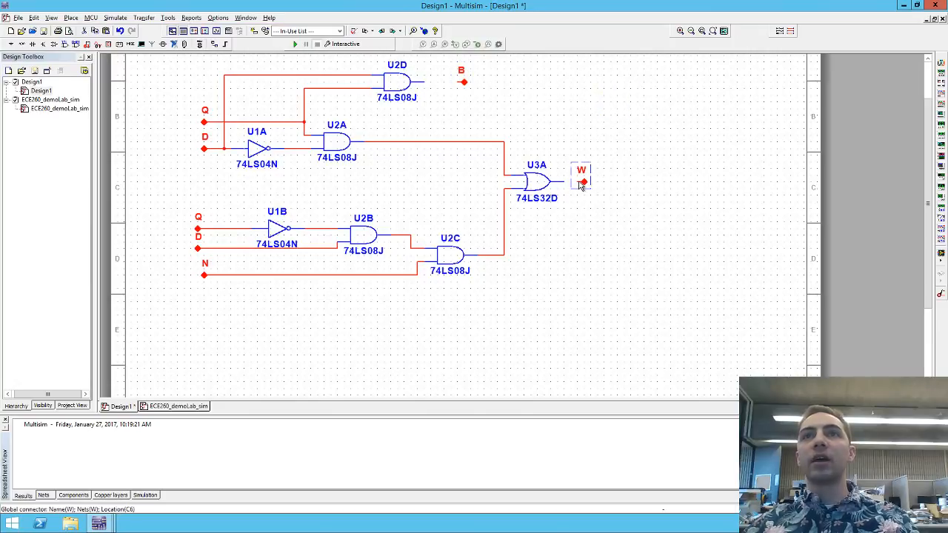
{"action": "left_click", "coordinate": [577, 183]}
{"action": "left_click", "coordinate": [567, 182]}
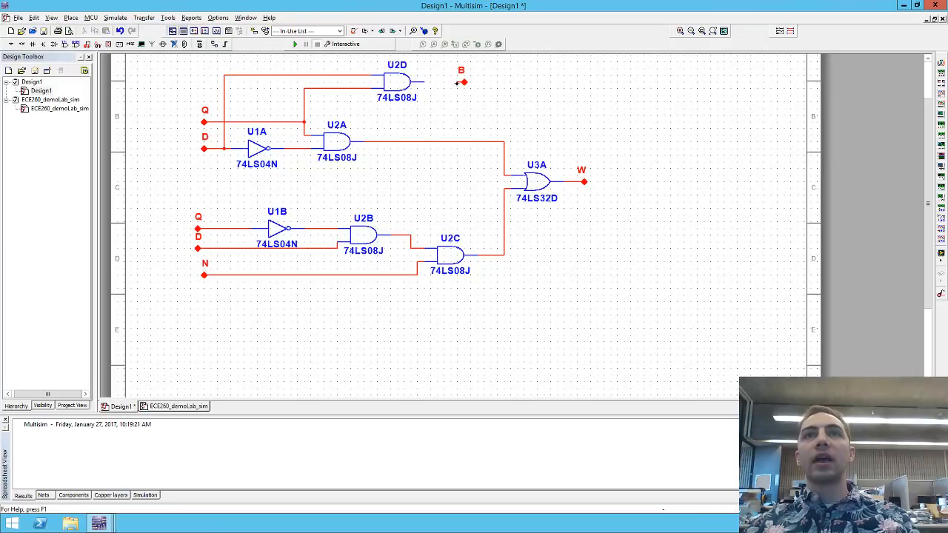
Run the interactive simulation of the completed circuit and stop it.
{"action": "scroll", "coordinate": [681, 185], "scroll_direction": "down", "scroll_amount": 2}
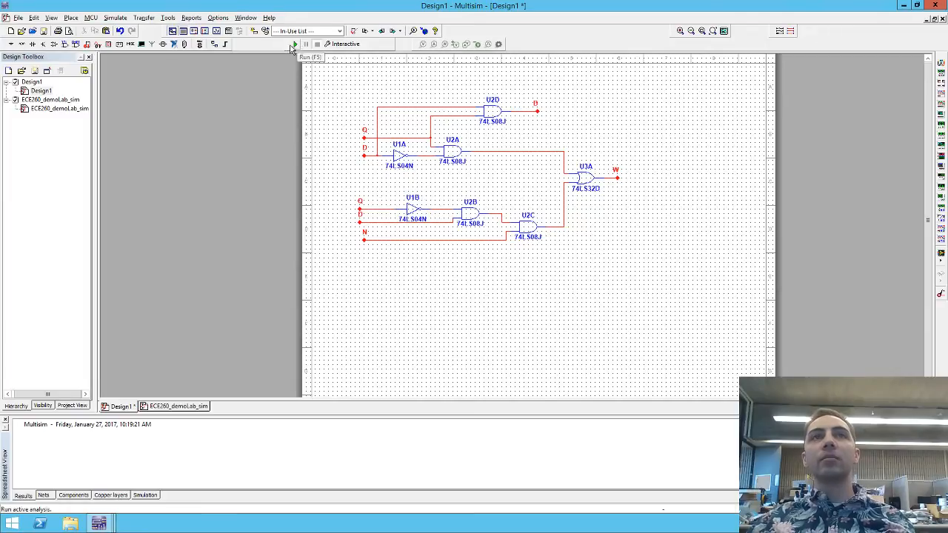
{"action": "left_click", "coordinate": [296, 44]}
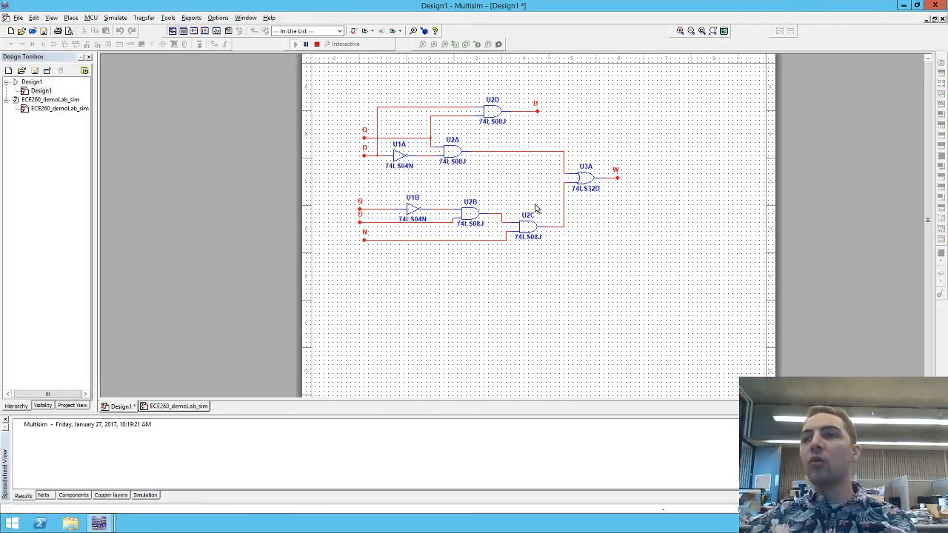
{"action": "left_click", "coordinate": [318, 45]}
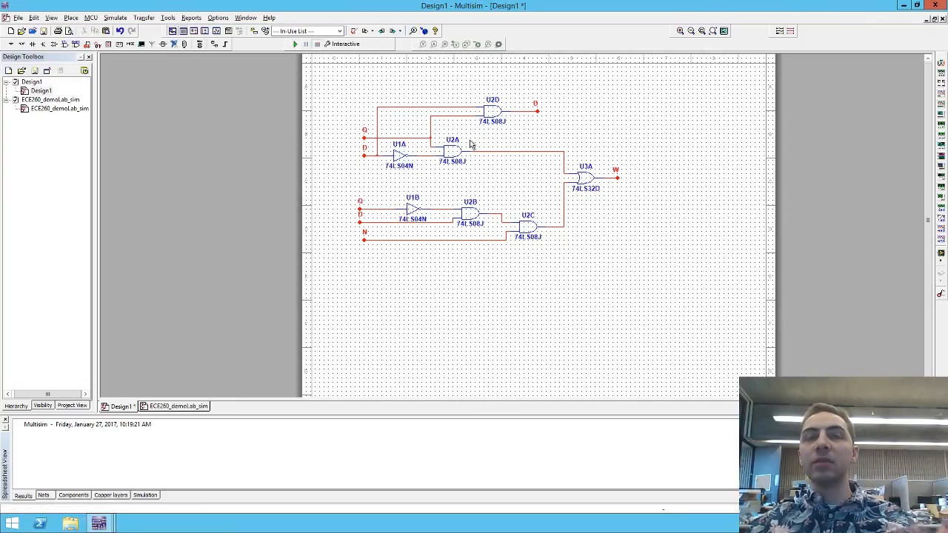
Place a word generator below the N connector's wire and a logic analyzer at the same height below and beyond W.
{"action": "scroll", "coordinate": [581, 147], "scroll_direction": "up", "scroll_amount": 2}
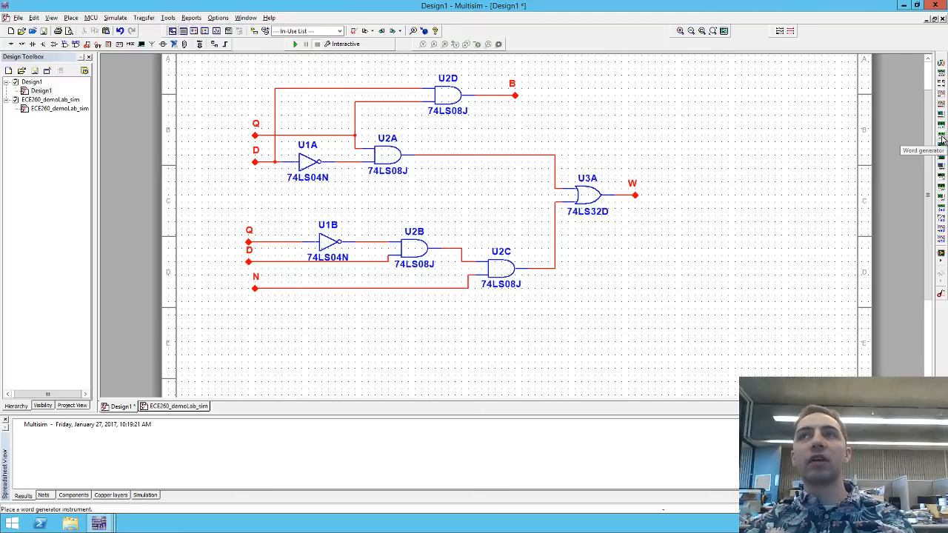
{"action": "left_click", "coordinate": [942, 139]}
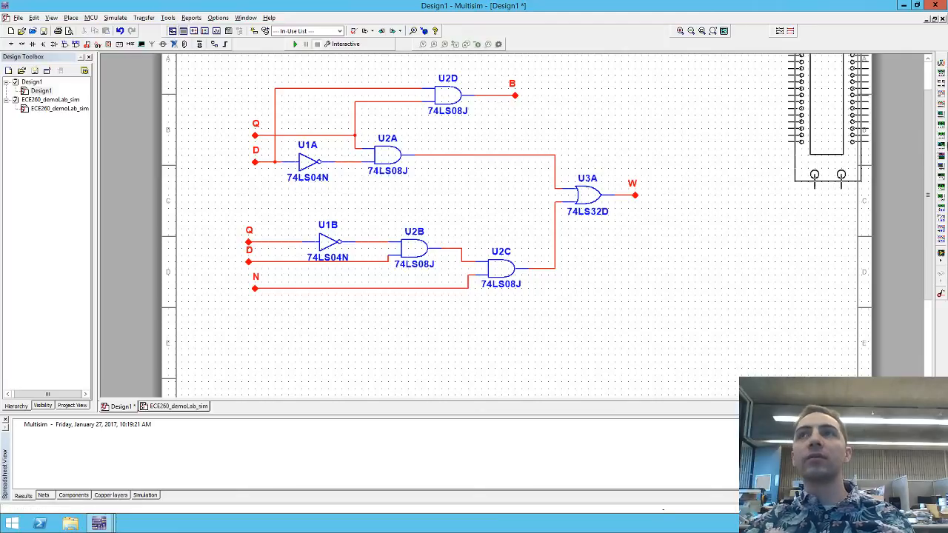
{"action": "left_click", "coordinate": [224, 348]}
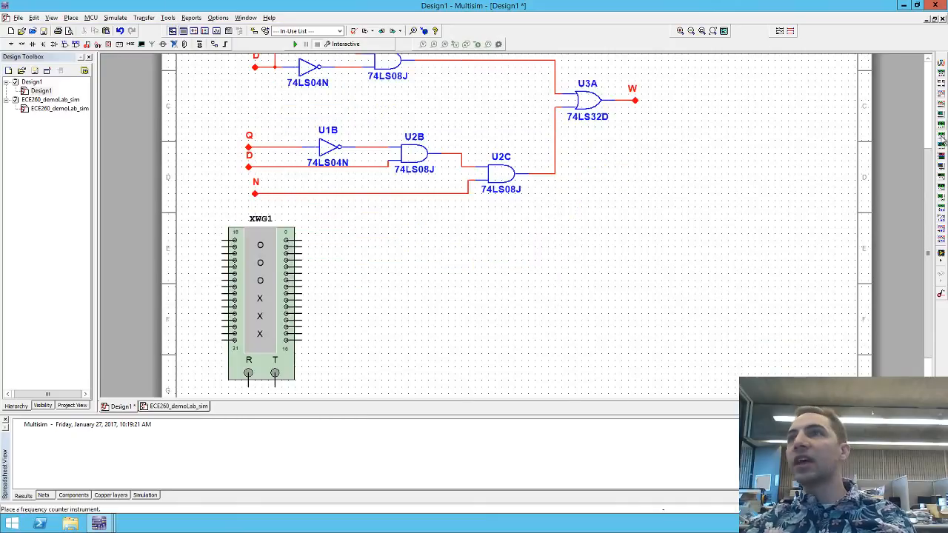
{"action": "left_click", "coordinate": [942, 167]}
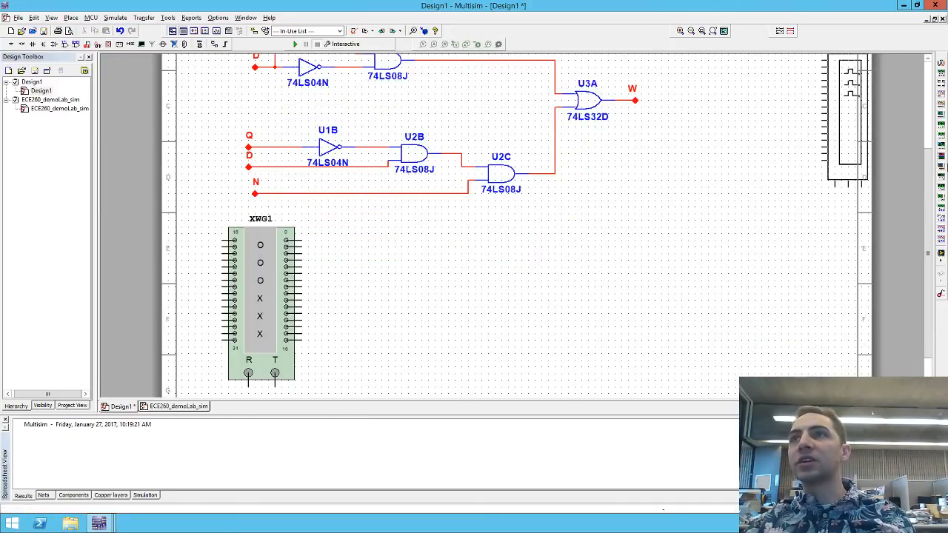
{"action": "left_click", "coordinate": [716, 355]}
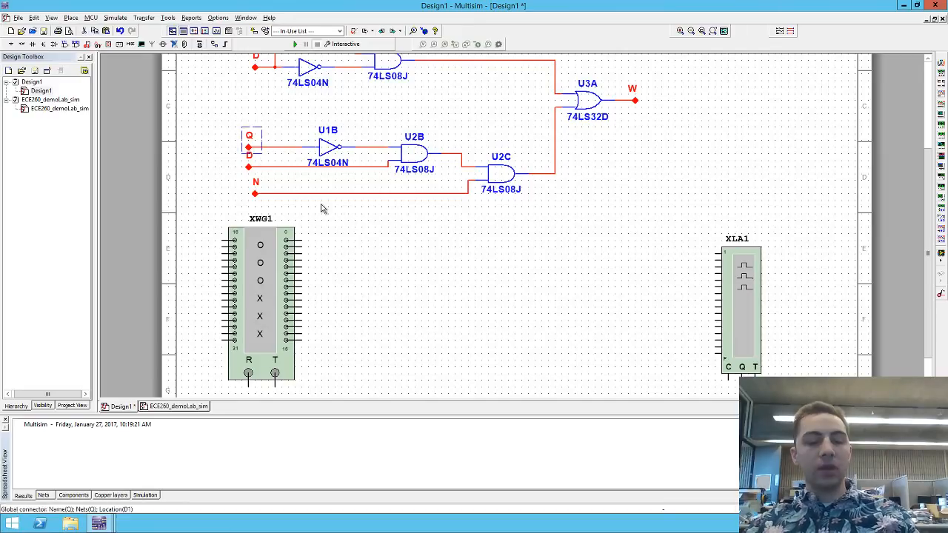
Place global connectors Q, D and N in a row just beyond the word generator's 0–15 terminals.
{"action": "key", "text": "ctrl+alt+g"}
{"action": "left_click", "coordinate": [348, 234]}
{"action": "type", "text": "Q"}
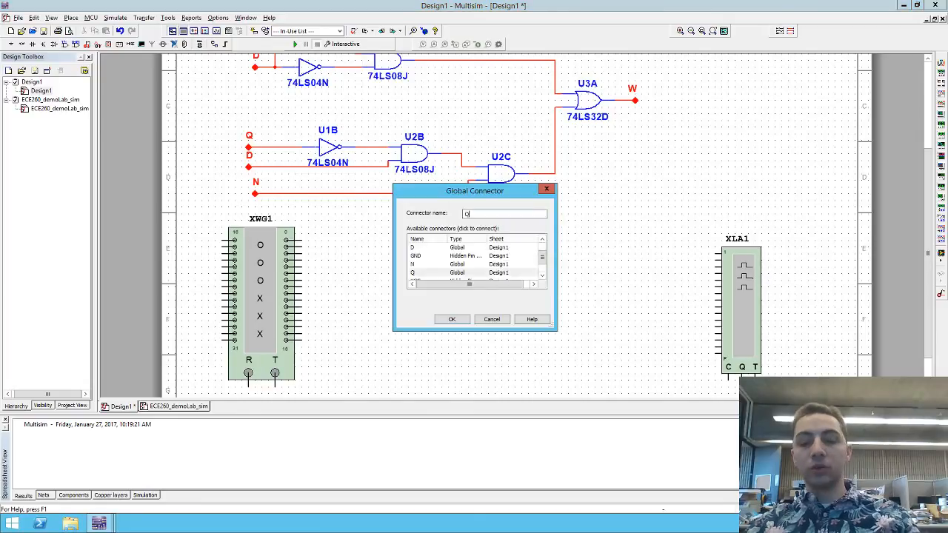
{"action": "key", "text": "Return"}
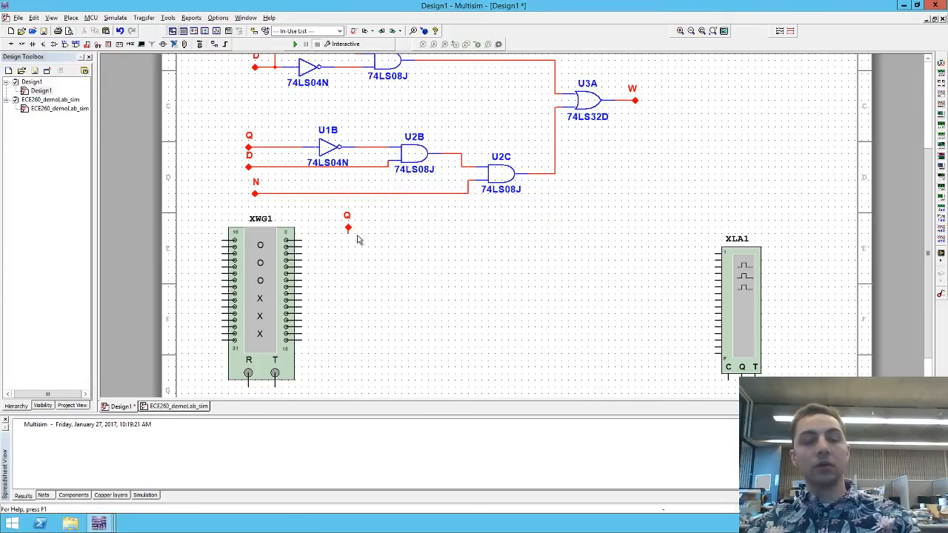
{"action": "key", "text": "ctrl+alt+g"}
{"action": "left_click", "coordinate": [371, 235]}
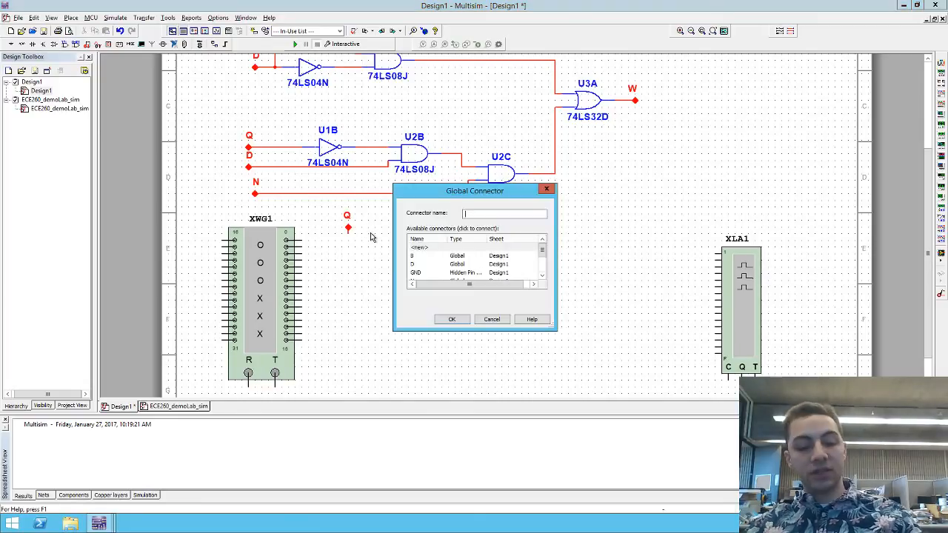
{"action": "type", "text": "D"}
{"action": "key", "text": "Return"}
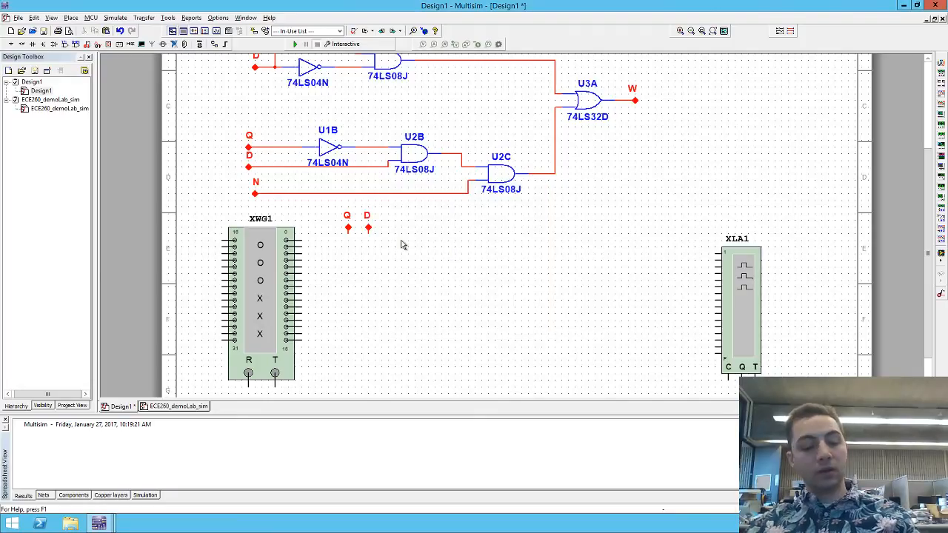
{"action": "key", "text": "ctrl+alt+g"}
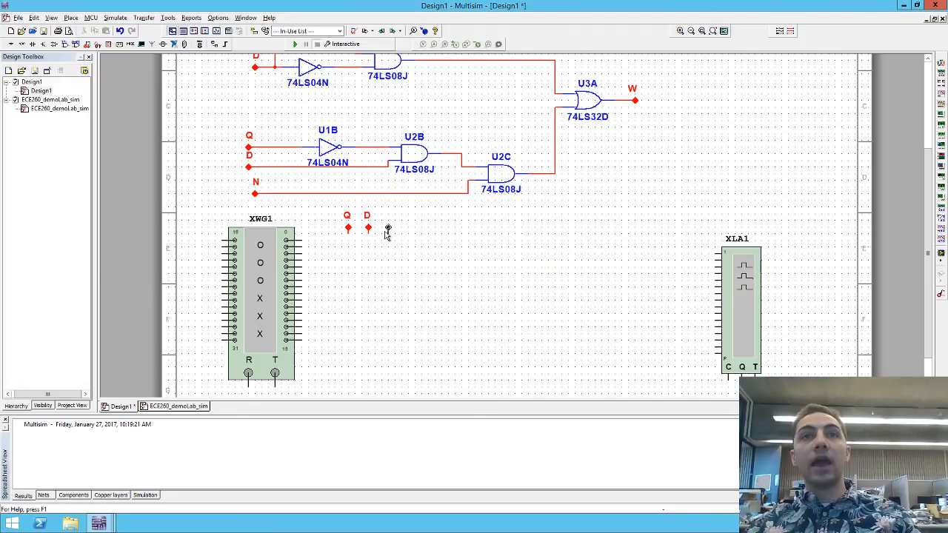
{"action": "left_click", "coordinate": [385, 233]}
{"action": "type", "text": "N"}
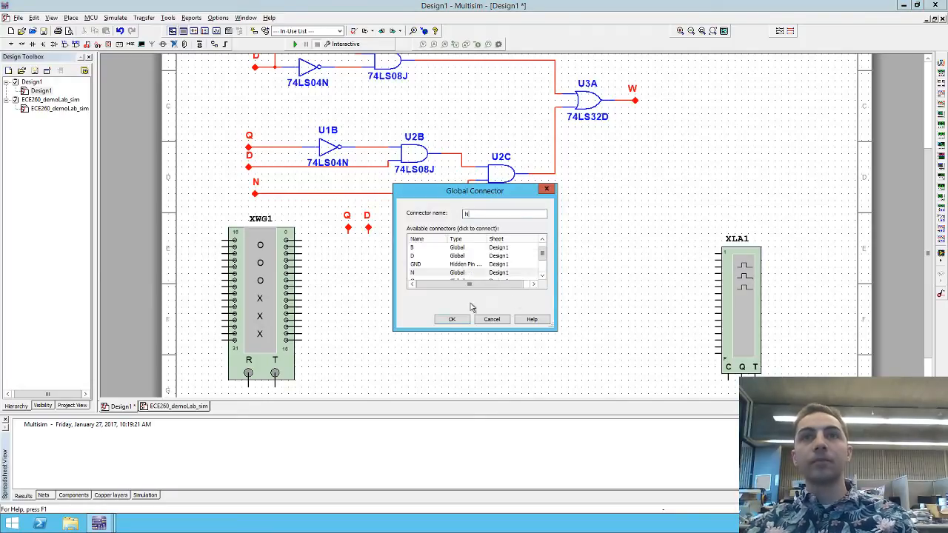
{"action": "left_click", "coordinate": [453, 319]}
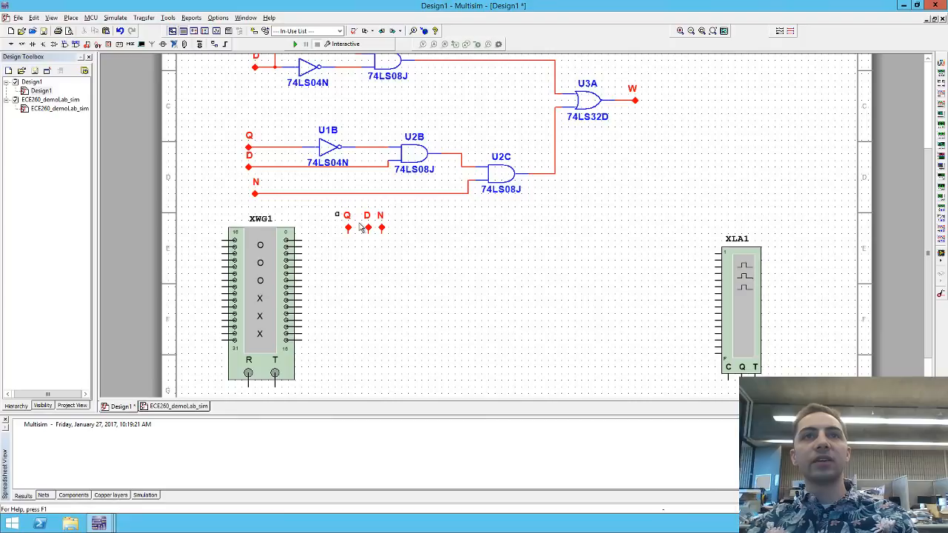
Rotate the new Q, D and N connectors so their pins face the word generator, and stagger them in a descending diagonal.
{"action": "left_click_drag", "start_coordinate": [337, 212], "coordinate": [396, 244]}
{"action": "key", "text": "ctrl+r"}
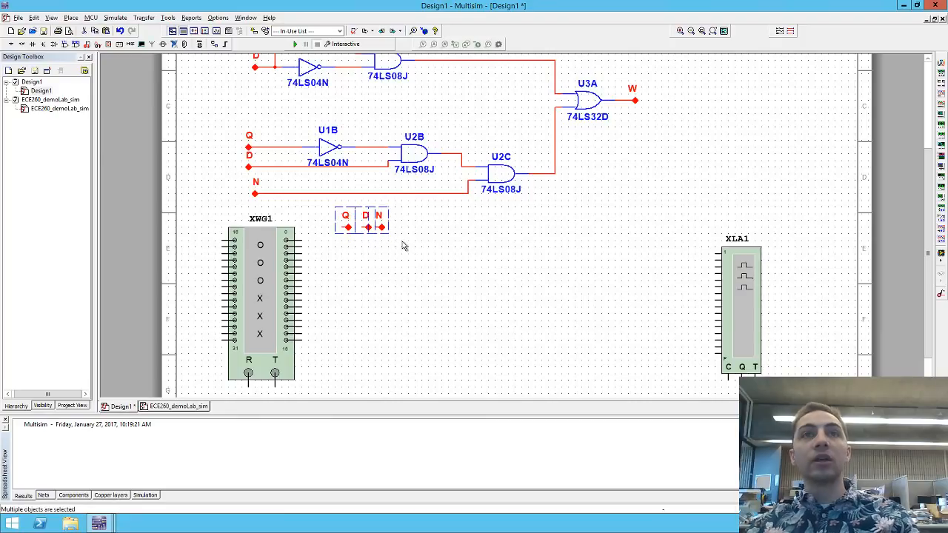
{"action": "left_click", "coordinate": [409, 236]}
{"action": "left_click", "coordinate": [346, 227]}
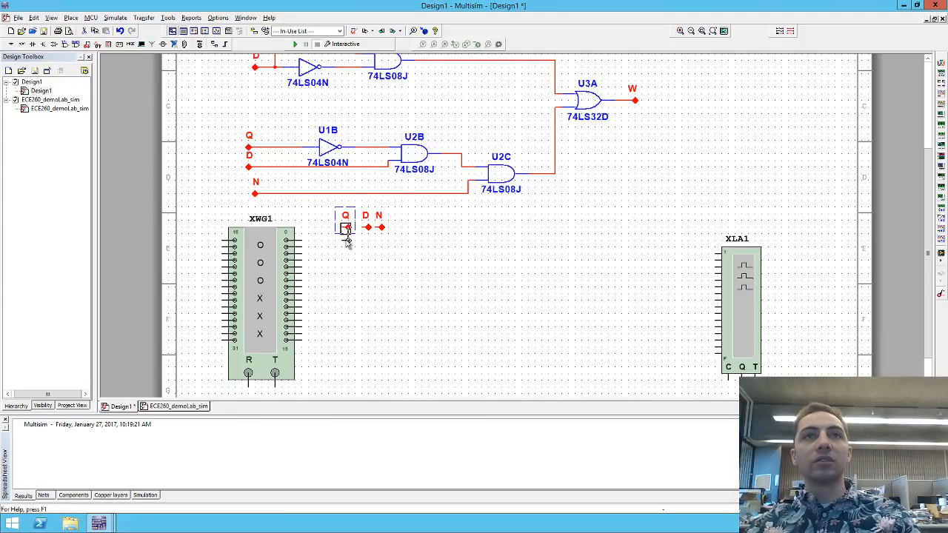
{"action": "left_click_drag", "start_coordinate": [362, 240], "coordinate": [356, 256]}
{"action": "left_click_drag", "start_coordinate": [367, 223], "coordinate": [388, 274]}
Copy the staggered Q, D and N connectors beside the logic analyzer and rotate the copies so their pins face it.
{"action": "left_click_drag", "start_coordinate": [314, 220], "coordinate": [404, 289]}
{"action": "key", "text": "ctrl+c"}
{"action": "key", "text": "ctrl+v"}
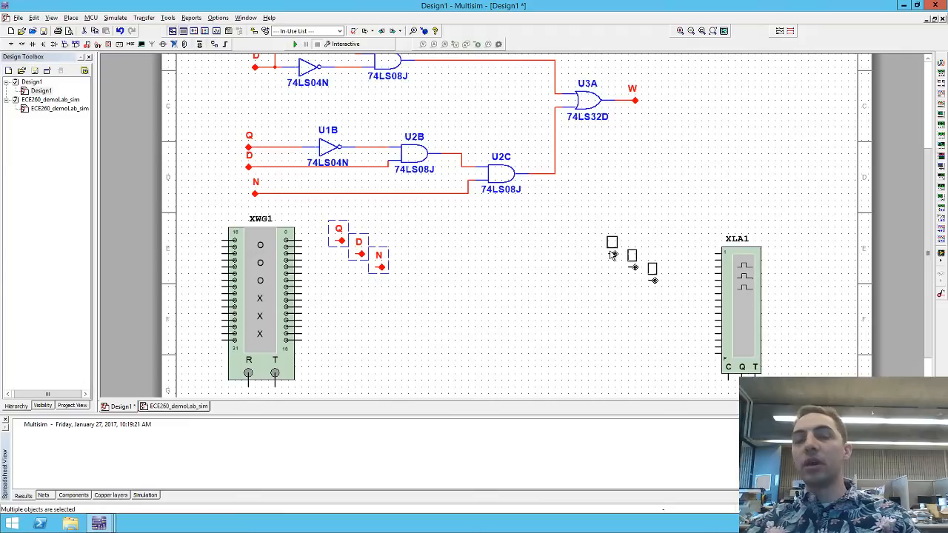
{"action": "left_click", "coordinate": [611, 255]}
{"action": "left_click_drag", "start_coordinate": [589, 225], "coordinate": [671, 297]}
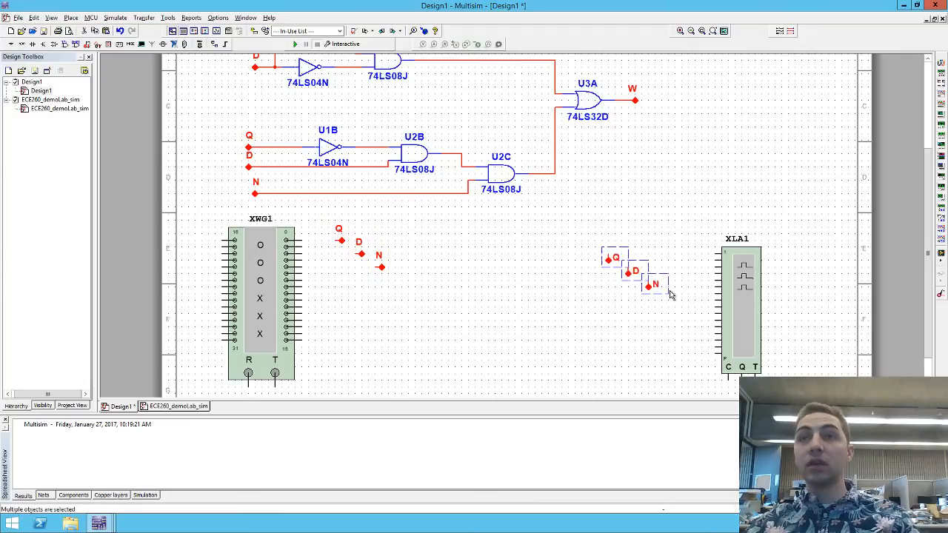
{"action": "key", "text": "ctrl+r"}
{"action": "left_click", "coordinate": [561, 256]}
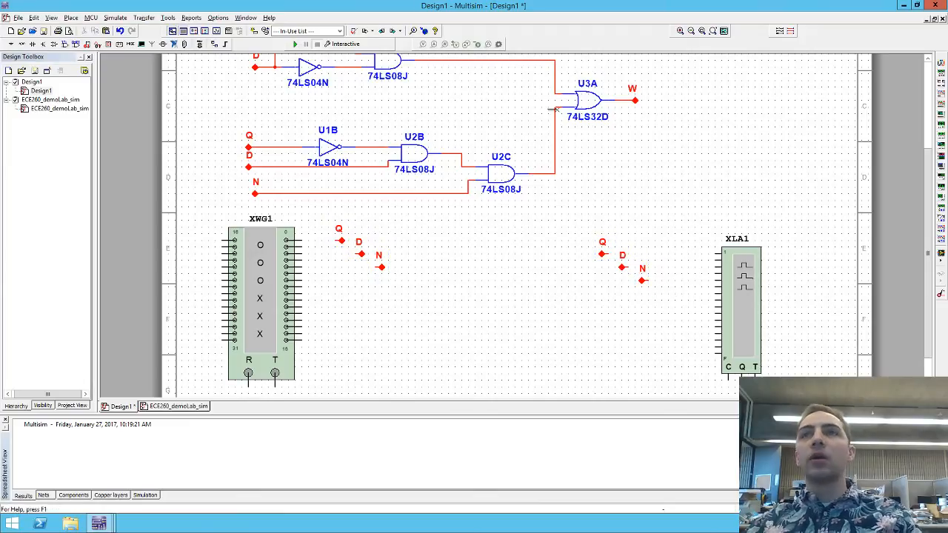
Wire the Q connector to the word generator's terminal 0 and the D connector to terminal 1.
{"action": "scroll", "coordinate": [315, 224], "scroll_direction": "up", "scroll_amount": 3}
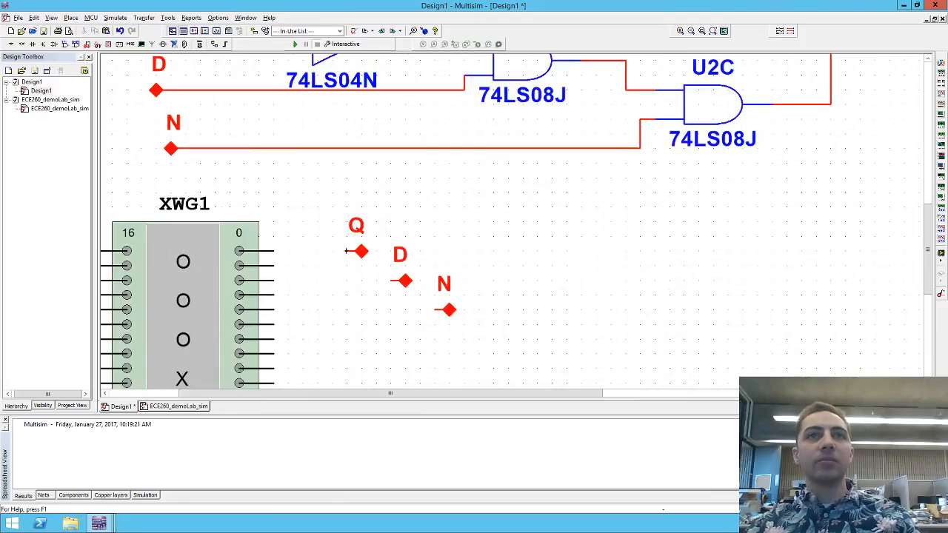
{"action": "left_click", "coordinate": [349, 251]}
{"action": "left_click", "coordinate": [390, 281]}
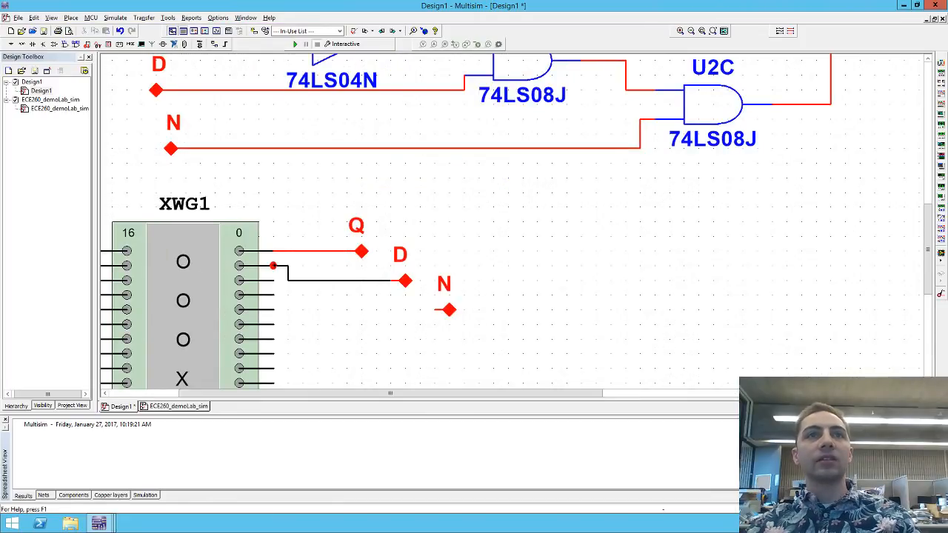
{"action": "left_click", "coordinate": [274, 266]}
{"action": "left_click", "coordinate": [436, 309]}
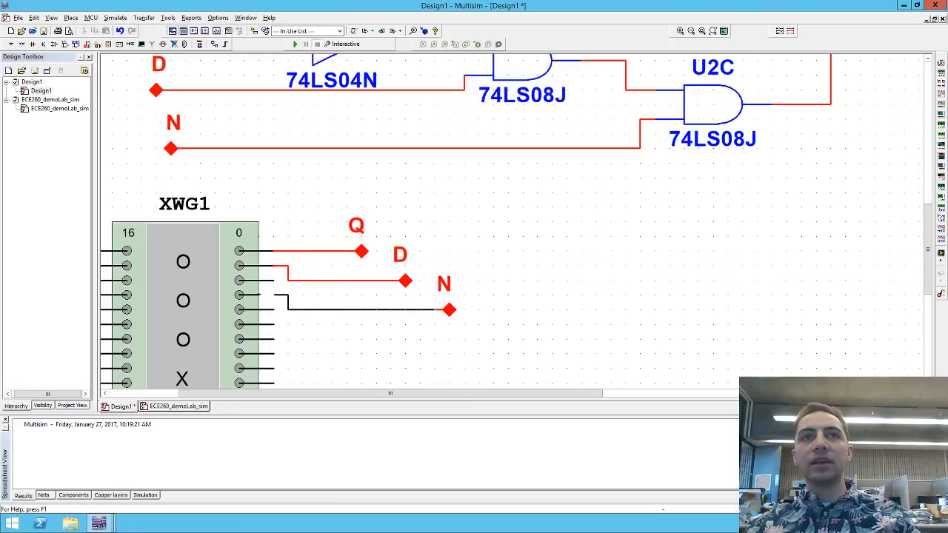
{"action": "key", "text": "Escape"}
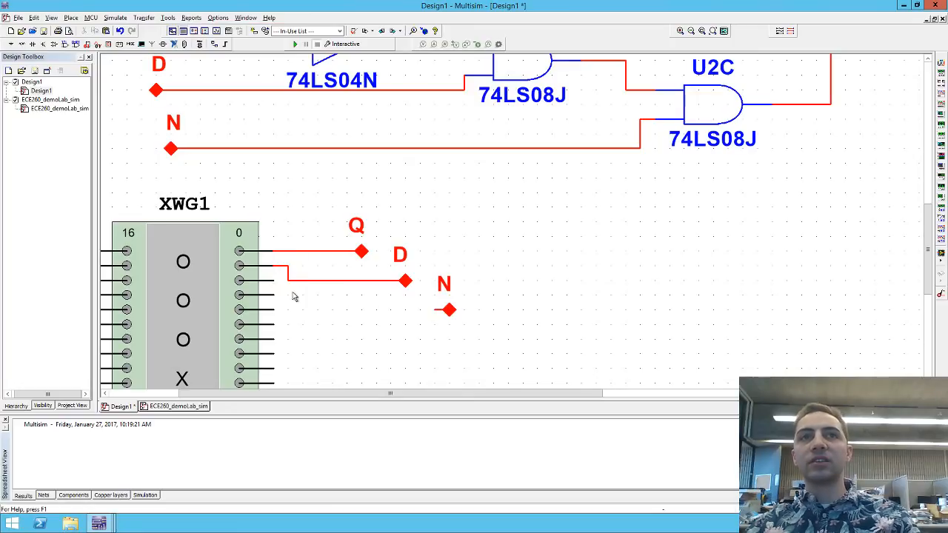
Shift the vertical bend of D's wire farther from the word generator and wire the N connector to terminal 2.
{"action": "left_click", "coordinate": [288, 278]}
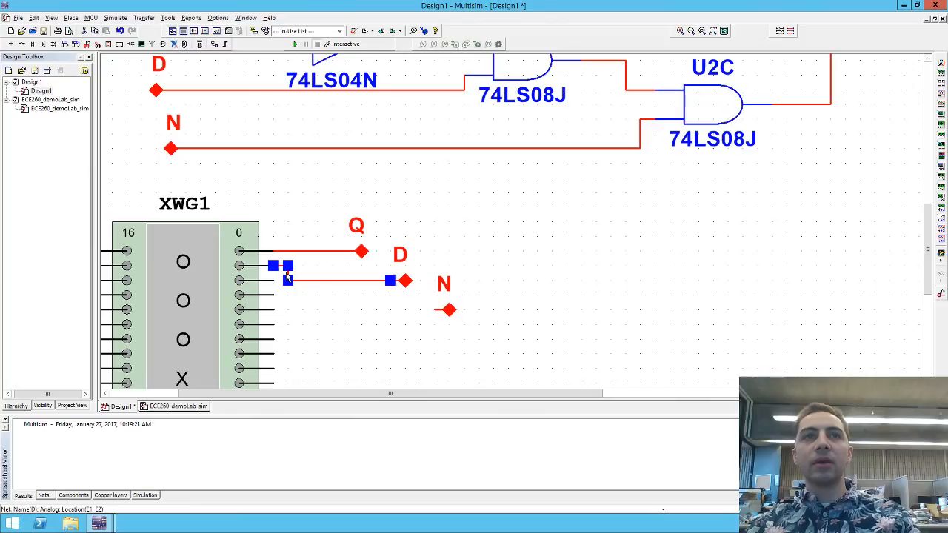
{"action": "scroll", "coordinate": [287, 276], "scroll_direction": "up", "scroll_amount": 3}
{"action": "left_click_drag", "start_coordinate": [295, 276], "coordinate": [445, 271]}
{"action": "left_click_drag", "start_coordinate": [294, 299], "coordinate": [438, 299]}
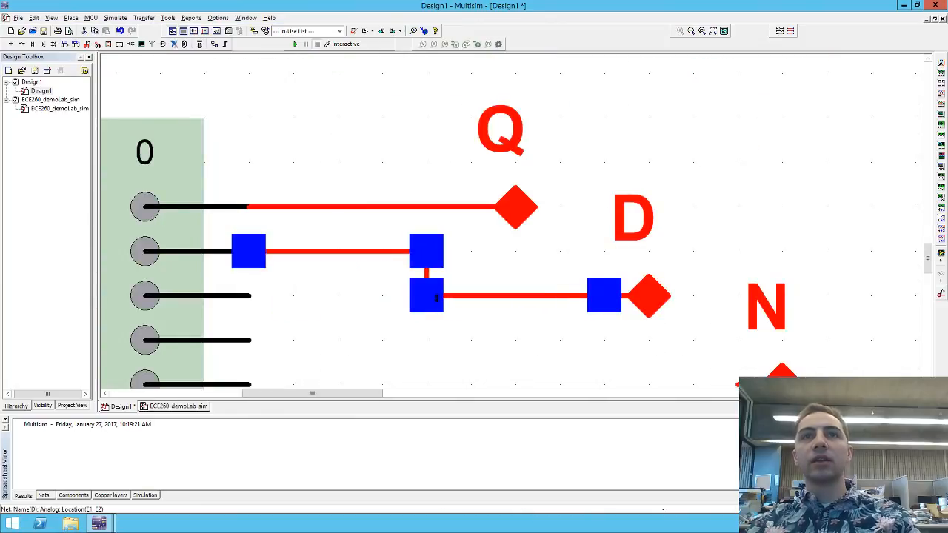
{"action": "scroll", "coordinate": [440, 300], "scroll_direction": "down", "scroll_amount": 3}
{"action": "left_click", "coordinate": [544, 327]}
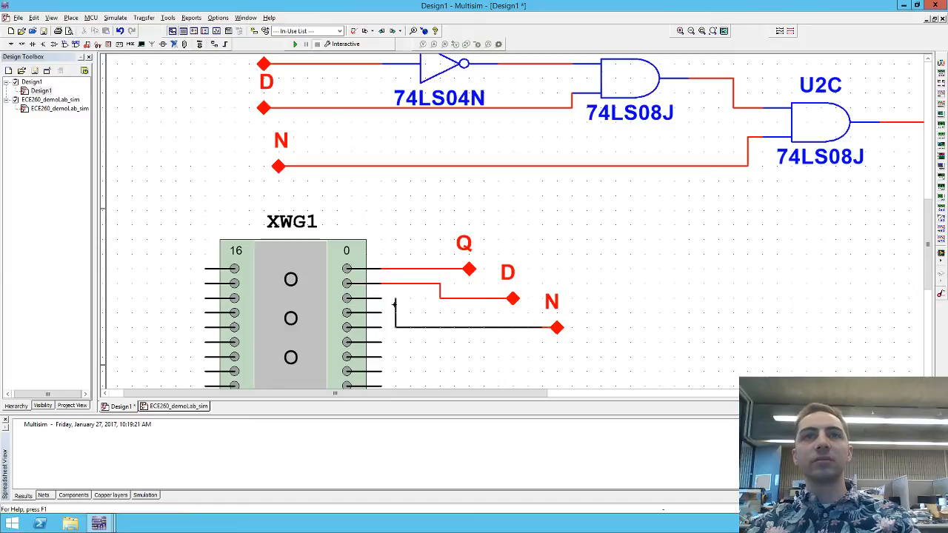
{"action": "left_click", "coordinate": [381, 298]}
Wire the Q, D and N connectors beside the logic analyzer to its first, second and third inputs.
{"action": "scroll", "coordinate": [562, 312], "scroll_direction": "down", "scroll_amount": 3}
{"action": "left_click_drag", "start_coordinate": [562, 308], "coordinate": [369, 260]}
{"action": "scroll", "coordinate": [606, 266], "scroll_direction": "up", "scroll_amount": 1}
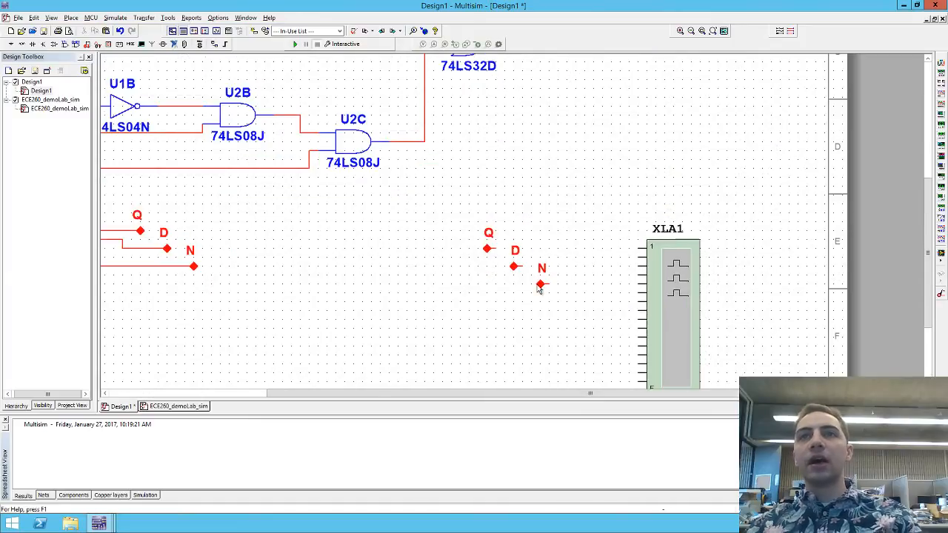
{"action": "left_click", "coordinate": [492, 249]}
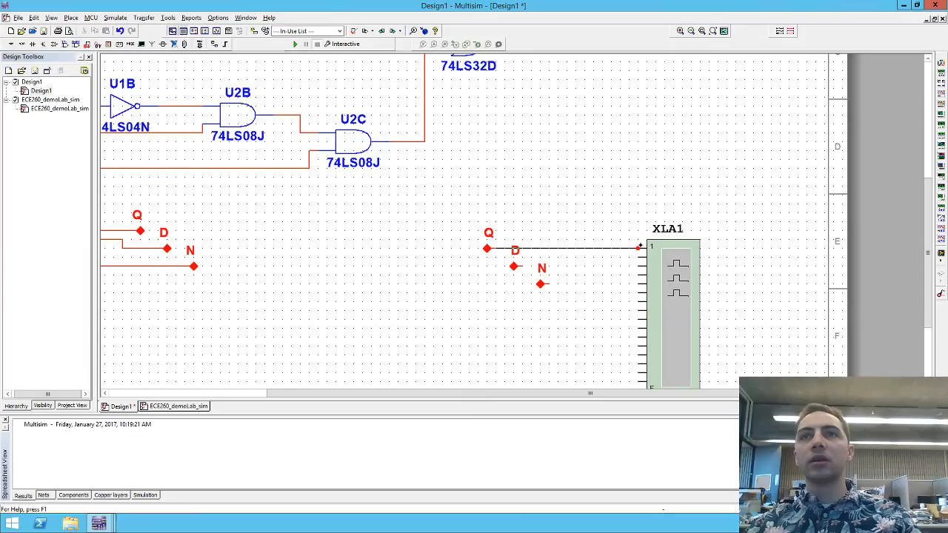
{"action": "left_click", "coordinate": [640, 247]}
{"action": "left_click", "coordinate": [522, 265]}
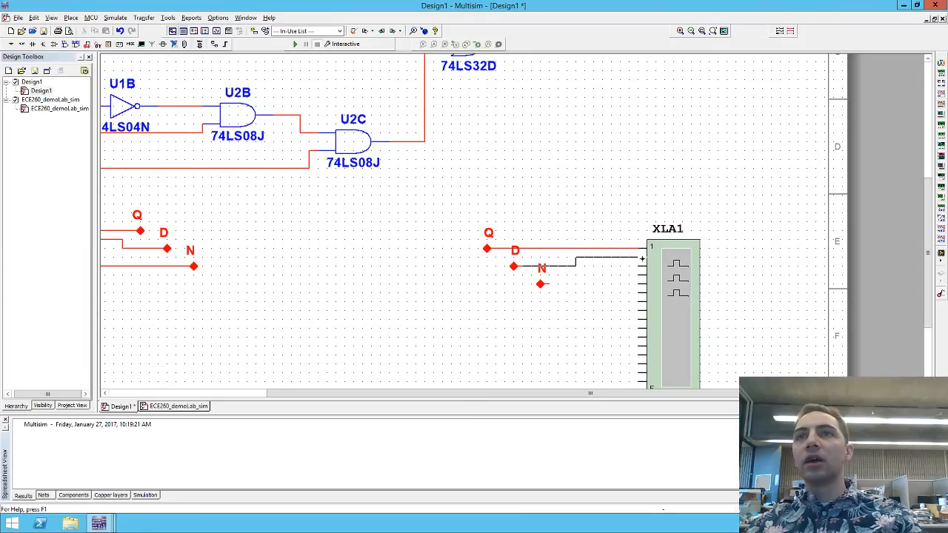
{"action": "left_click", "coordinate": [549, 285]}
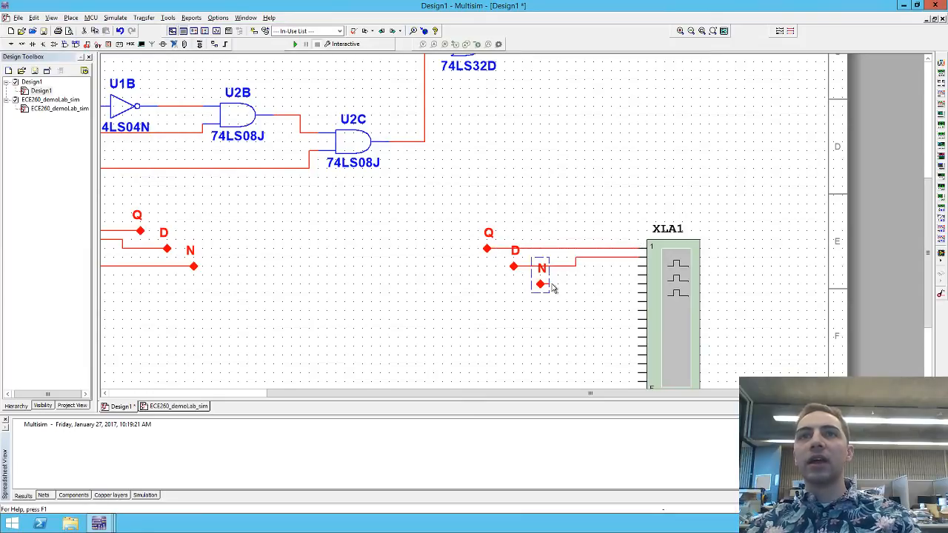
{"action": "left_click", "coordinate": [547, 285]}
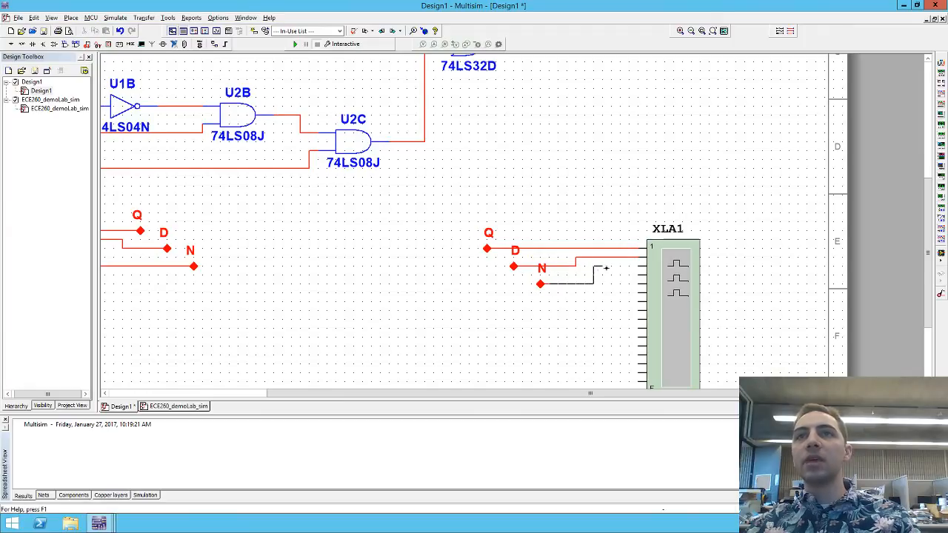
{"action": "left_click", "coordinate": [644, 266]}
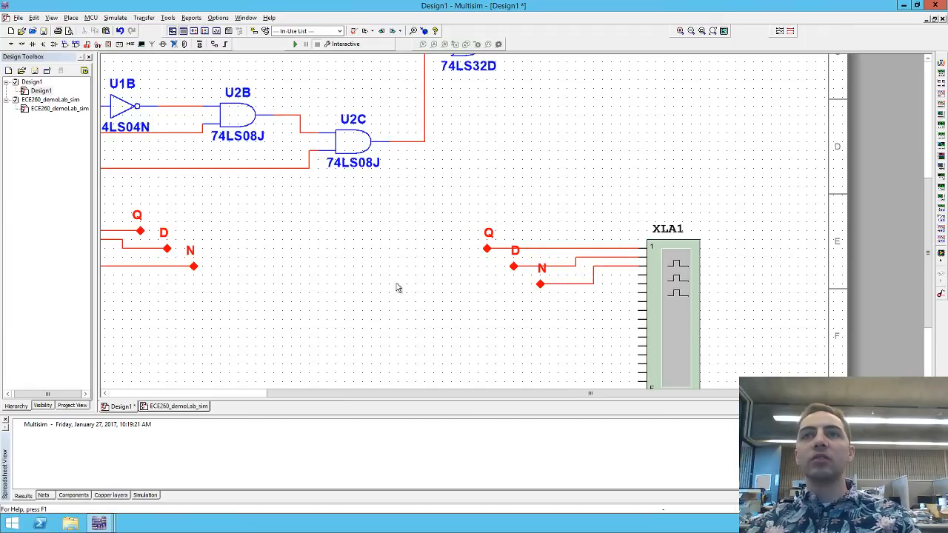
Place global connectors W and B side by side just below the logic analyzer's N connector.
{"action": "left_click_drag", "start_coordinate": [397, 284], "coordinate": [537, 273]}
{"action": "scroll", "coordinate": [533, 259], "scroll_direction": "down", "scroll_amount": 2}
{"action": "left_click_drag", "start_coordinate": [638, 134], "coordinate": [608, 177]}
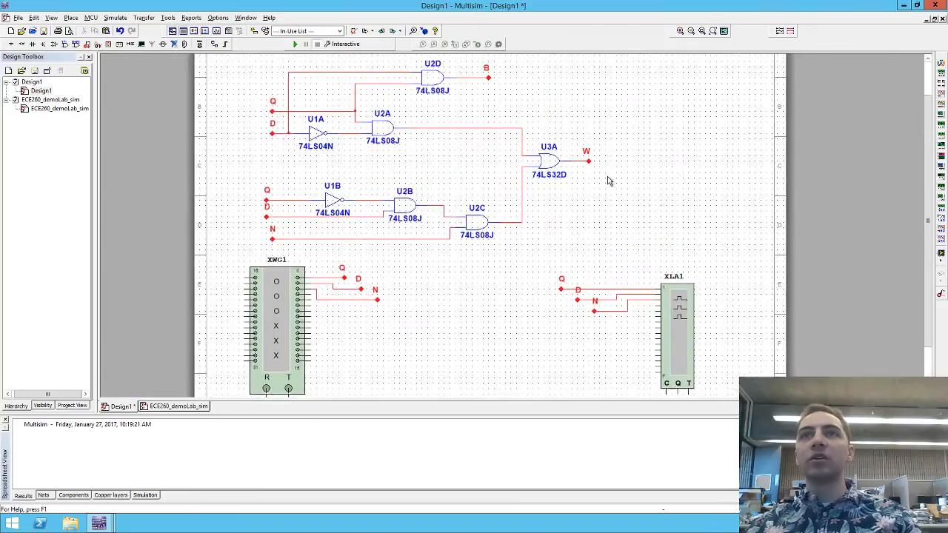
{"action": "scroll", "coordinate": [631, 276], "scroll_direction": "down", "scroll_amount": 1}
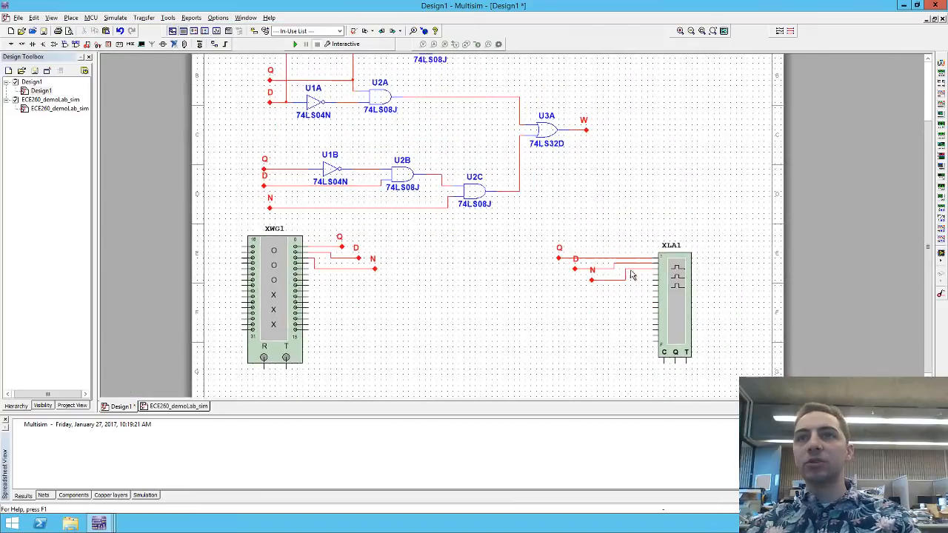
{"action": "left_click", "coordinate": [599, 296]}
{"action": "type", "text": "W"}
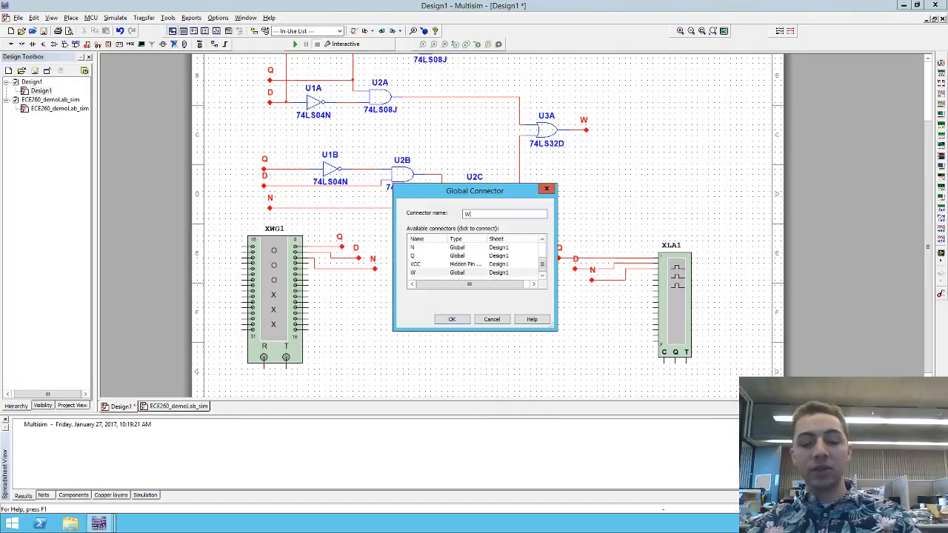
{"action": "key", "text": "Return"}
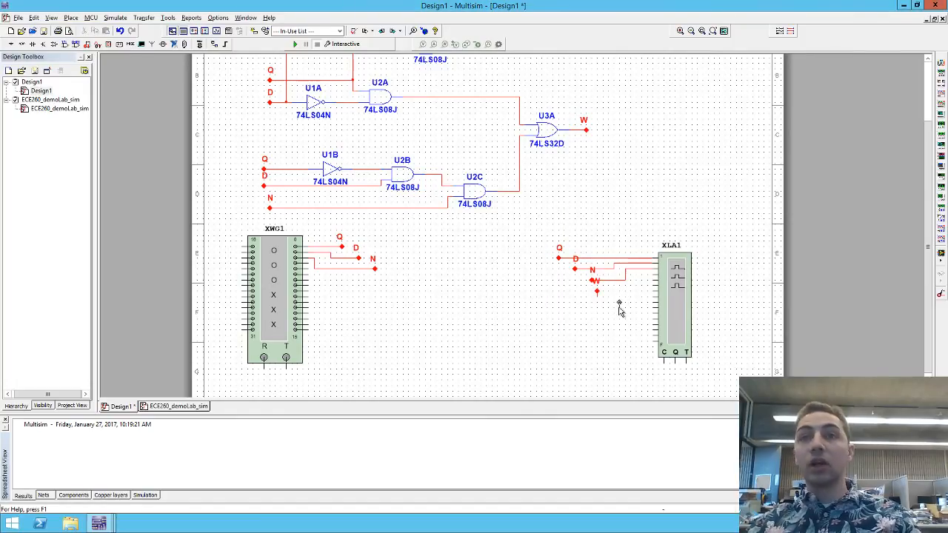
{"action": "left_click", "coordinate": [617, 303]}
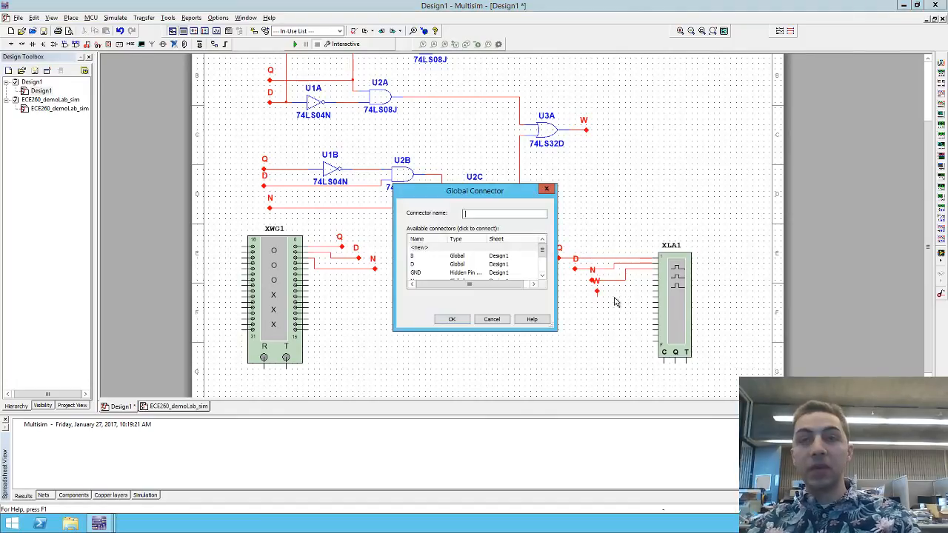
{"action": "type", "text": "B"}
{"action": "key", "text": "Return"}
Rotate the new B and W connectors so their pins face the logic analyzer, and lower B below W's row.
{"action": "scroll", "coordinate": [621, 297], "scroll_direction": "up", "scroll_amount": 3}
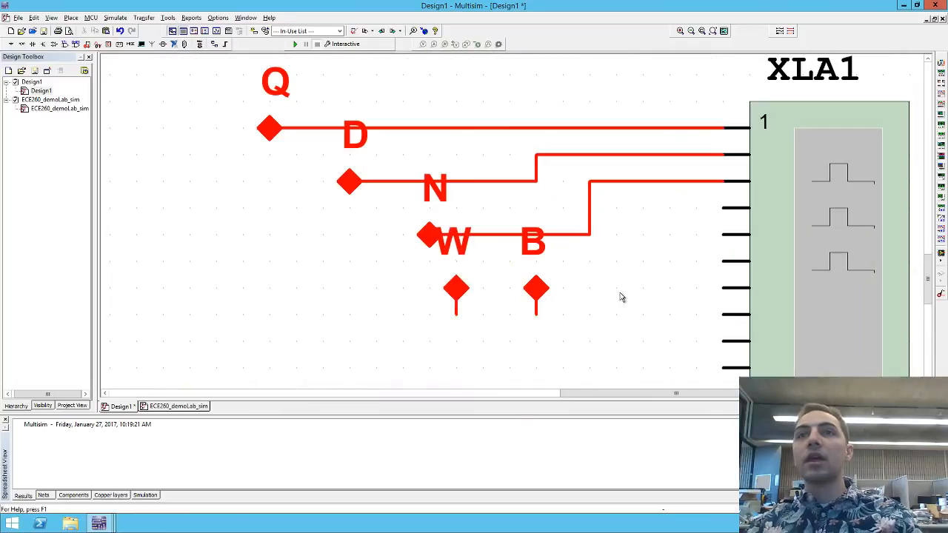
{"action": "left_click", "coordinate": [540, 294]}
{"action": "key", "text": "ctrl+r"}
{"action": "key", "text": "ctrl+r"}
{"action": "key", "text": "ctrl+r"}
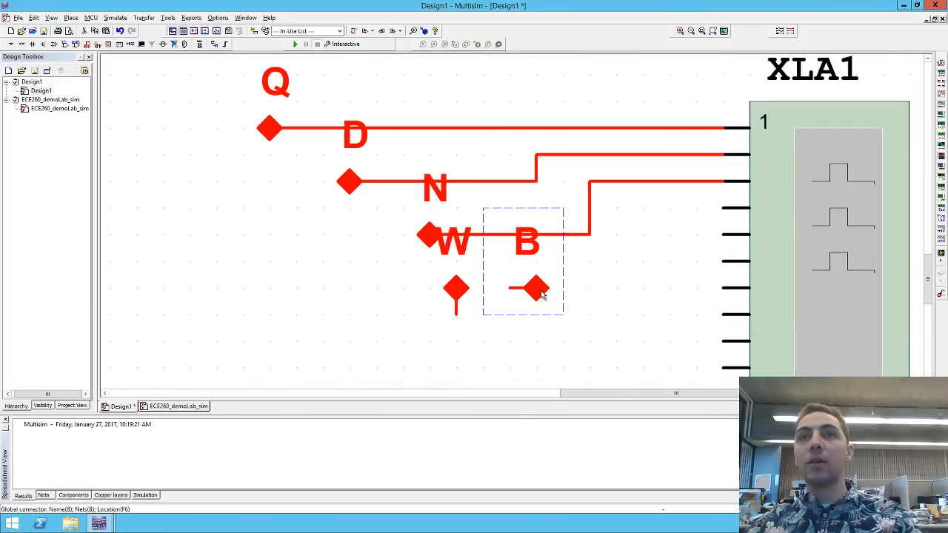
{"action": "left_click_drag", "start_coordinate": [538, 293], "coordinate": [539, 346]}
{"action": "left_click", "coordinate": [456, 290]}
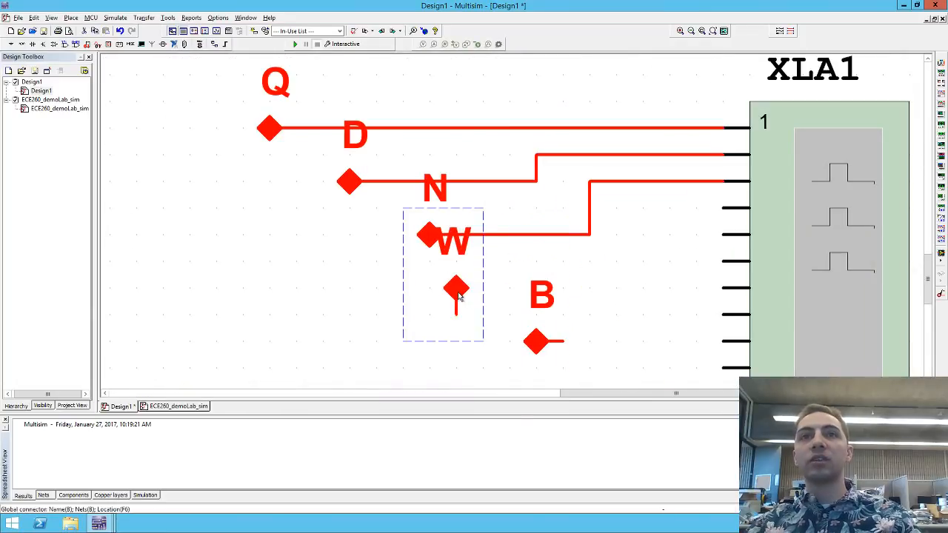
{"action": "key", "text": "ctrl+r"}
{"action": "key", "text": "ctrl+r"}
{"action": "key", "text": "ctrl+r"}
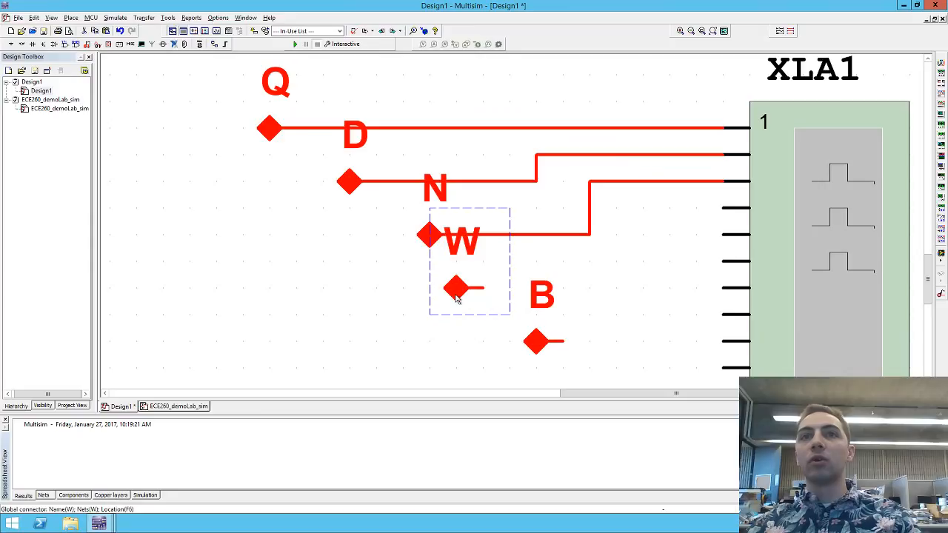
Move W and B farther from the logic analyzer, clear of N, with B farther out and below W.
{"action": "left_click", "coordinate": [456, 293]}
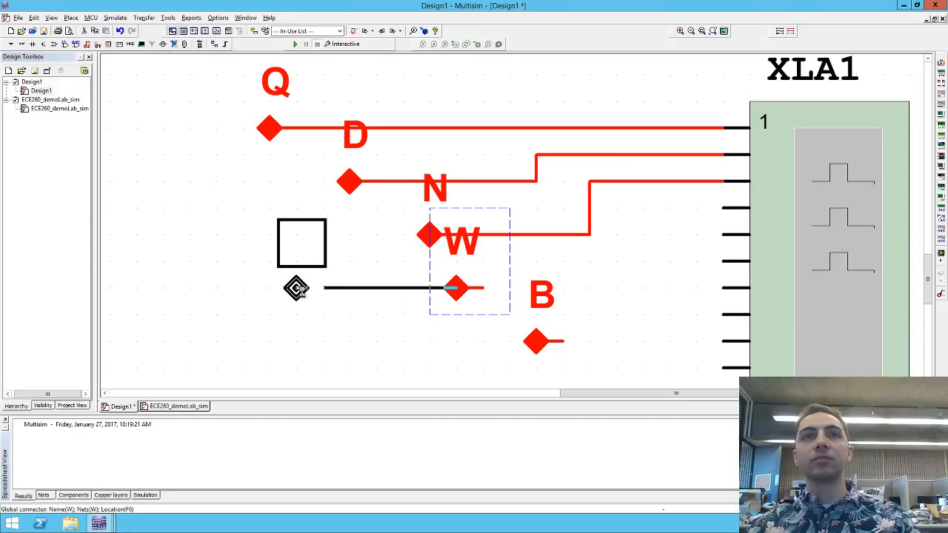
{"action": "left_click_drag", "start_coordinate": [297, 289], "coordinate": [296, 289]}
{"action": "left_click_drag", "start_coordinate": [536, 342], "coordinate": [216, 341]}
Wire W to the logic analyzer's fourth input and B to its fifth, with bends beyond N's wire so the wires do not cross.
{"action": "left_click", "coordinate": [322, 287]}
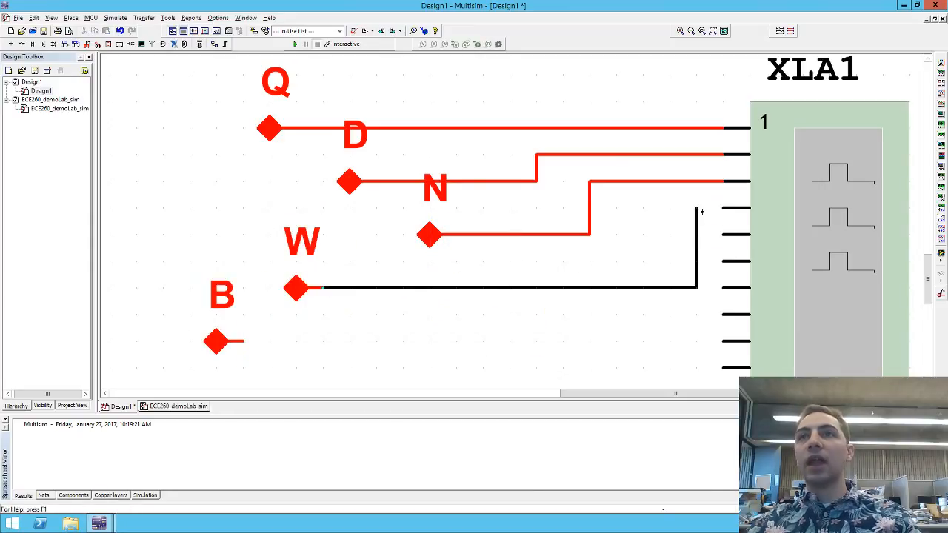
{"action": "left_click", "coordinate": [616, 208]}
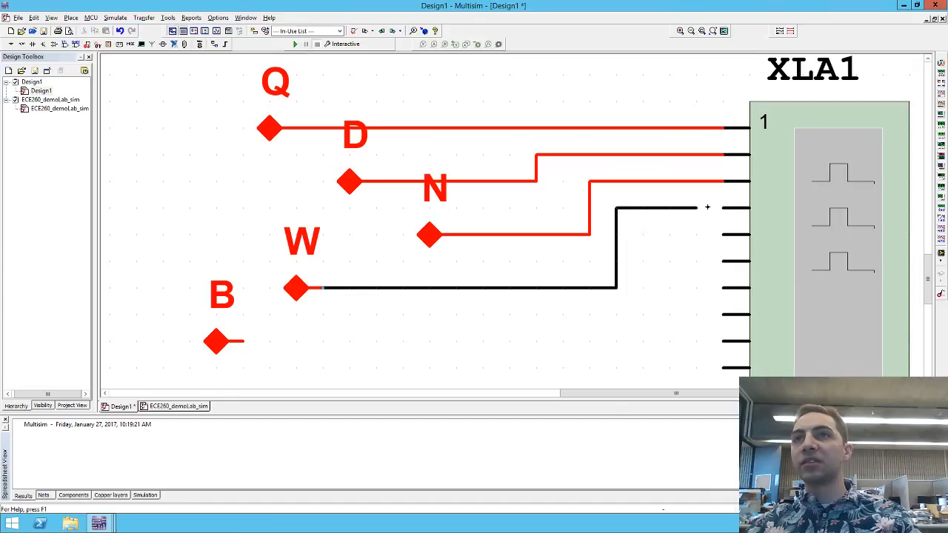
{"action": "left_click", "coordinate": [720, 207]}
{"action": "left_click", "coordinate": [242, 342]}
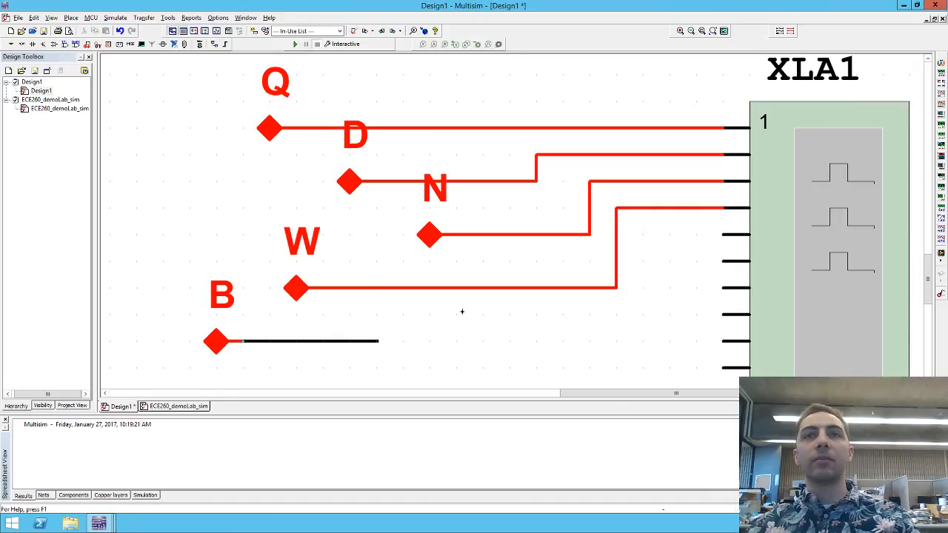
{"action": "left_click", "coordinate": [643, 234]}
{"action": "left_click", "coordinate": [723, 234]}
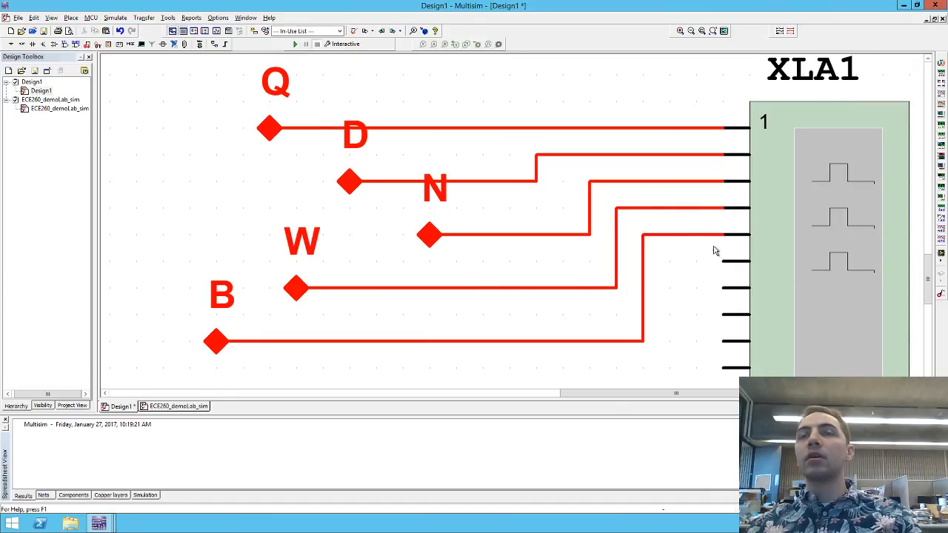
Run the simulation, examine the Q, D, N, W and B traces in the logic analyzer, and stop the simulation.
{"action": "scroll", "coordinate": [716, 251], "scroll_direction": "down", "scroll_amount": 5}
{"action": "left_click_drag", "start_coordinate": [679, 191], "coordinate": [678, 256]}
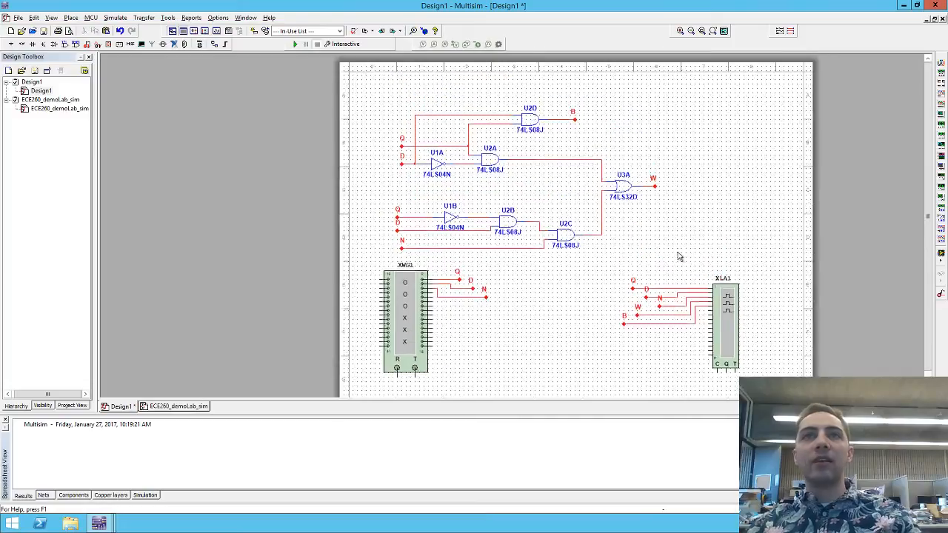
{"action": "scroll", "coordinate": [679, 256], "scroll_direction": "down", "scroll_amount": 1}
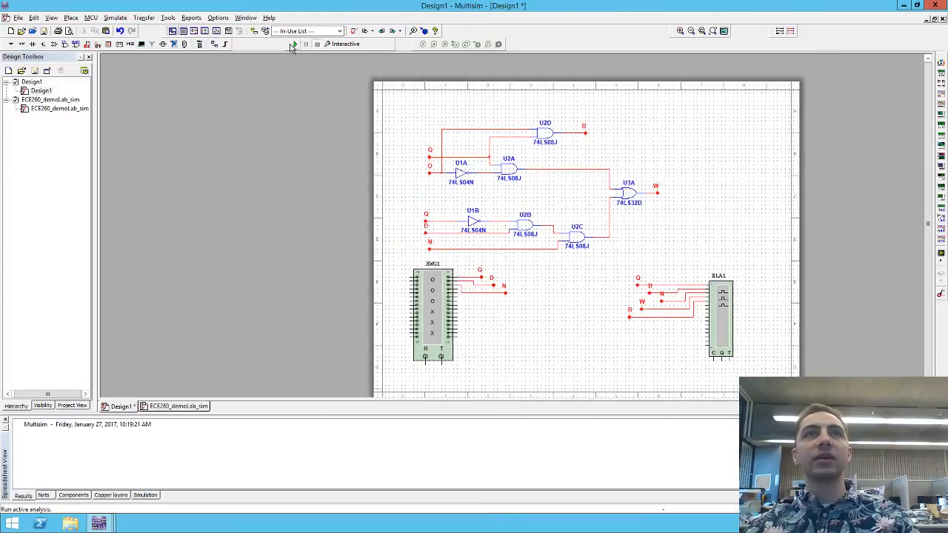
{"action": "left_click", "coordinate": [295, 44]}
{"action": "double_click", "coordinate": [727, 311]}
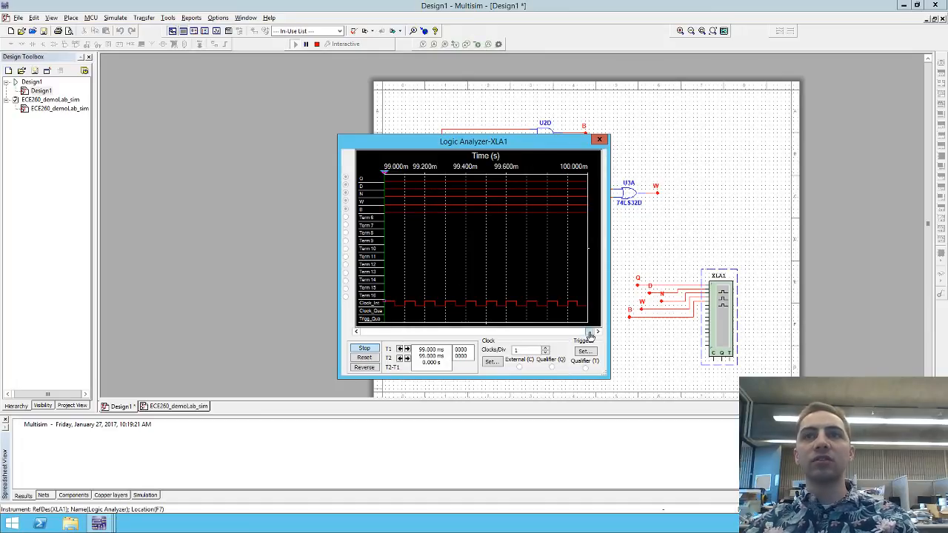
{"action": "mouse_move", "coordinate": [590, 333]}
{"action": "left_mouse_down"}
{"action": "mouse_move", "coordinate": [401, 333]}
{"action": "mouse_move", "coordinate": [589, 332]}
{"action": "left_mouse_up"}
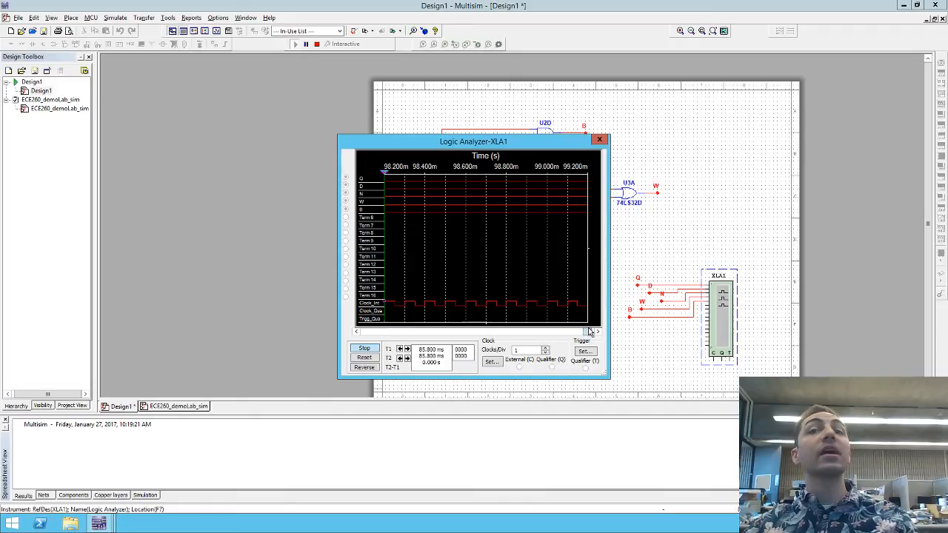
{"action": "left_click", "coordinate": [599, 139]}
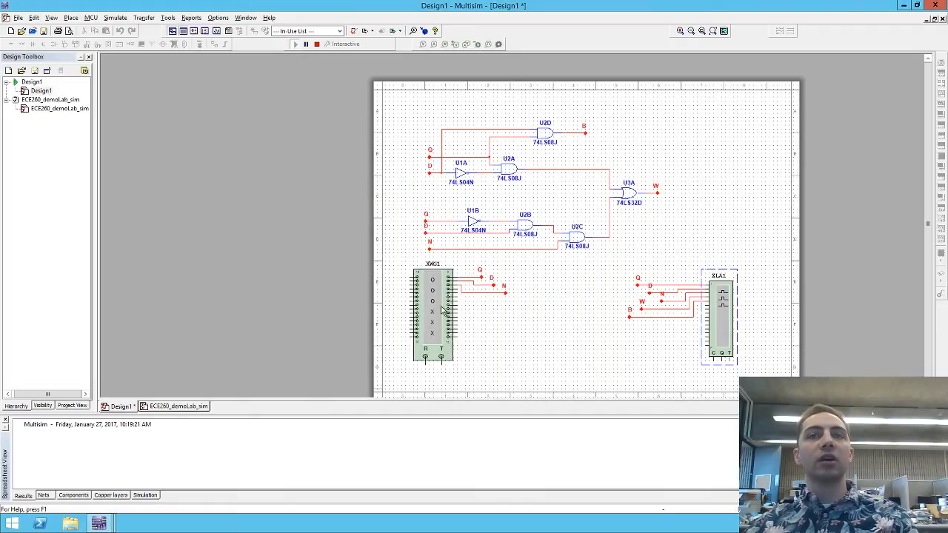
{"action": "left_click", "coordinate": [316, 43]}
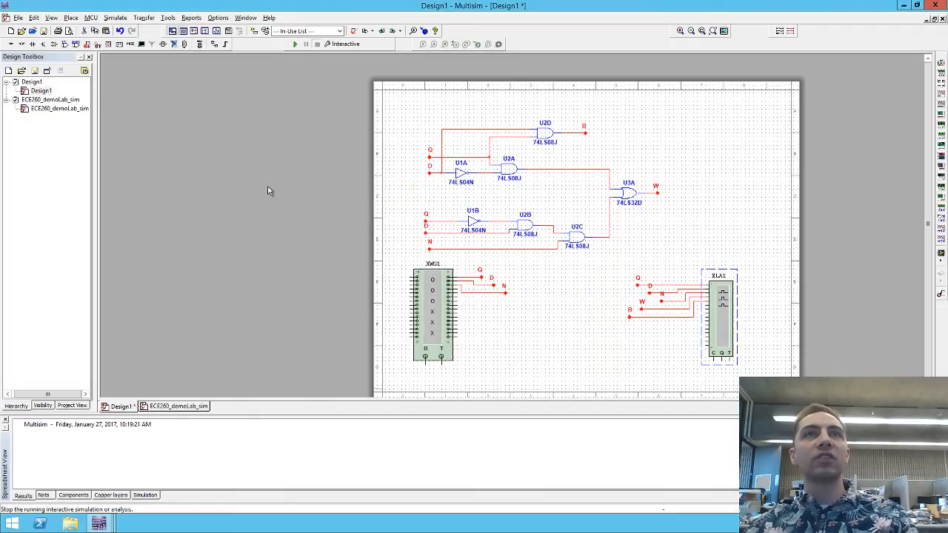
Set the word generator's buffer size to 8 and fill it with an up counter pattern starting from 00000000.
{"action": "double_click", "coordinate": [441, 308]}
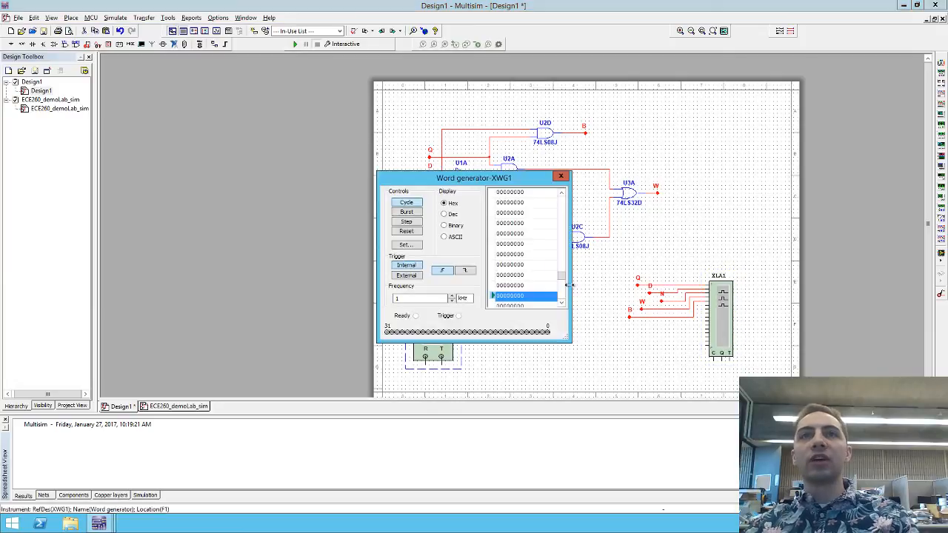
{"action": "left_click_drag", "start_coordinate": [561, 276], "coordinate": [562, 196]}
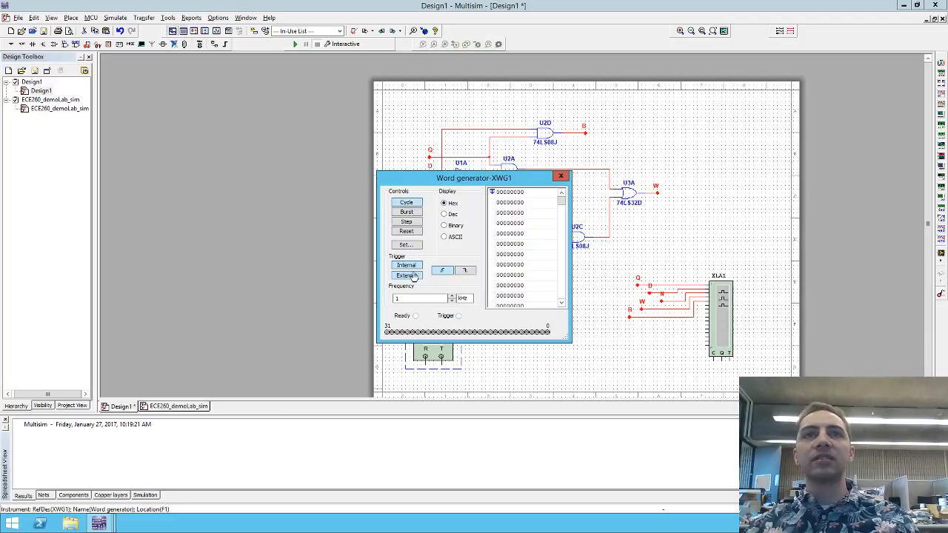
{"action": "left_click", "coordinate": [405, 246]}
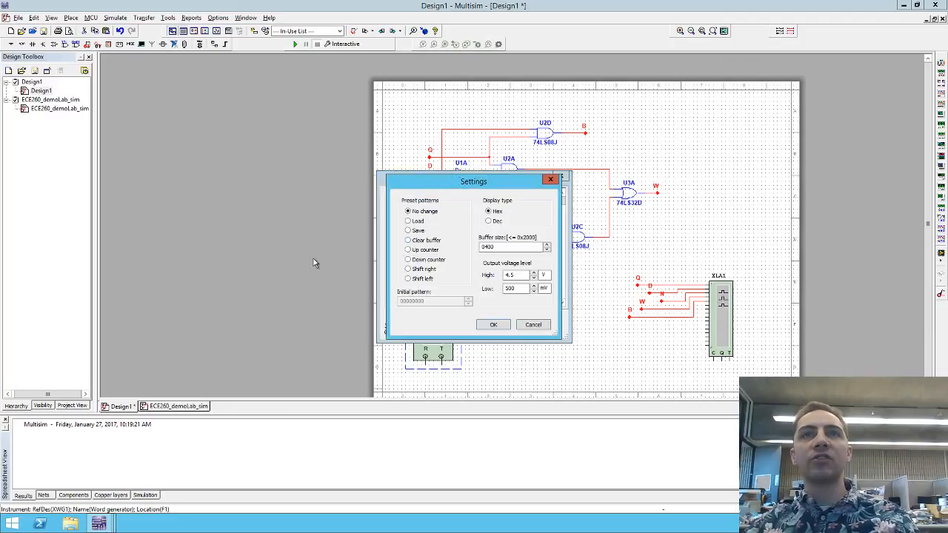
{"action": "double_click", "coordinate": [512, 246]}
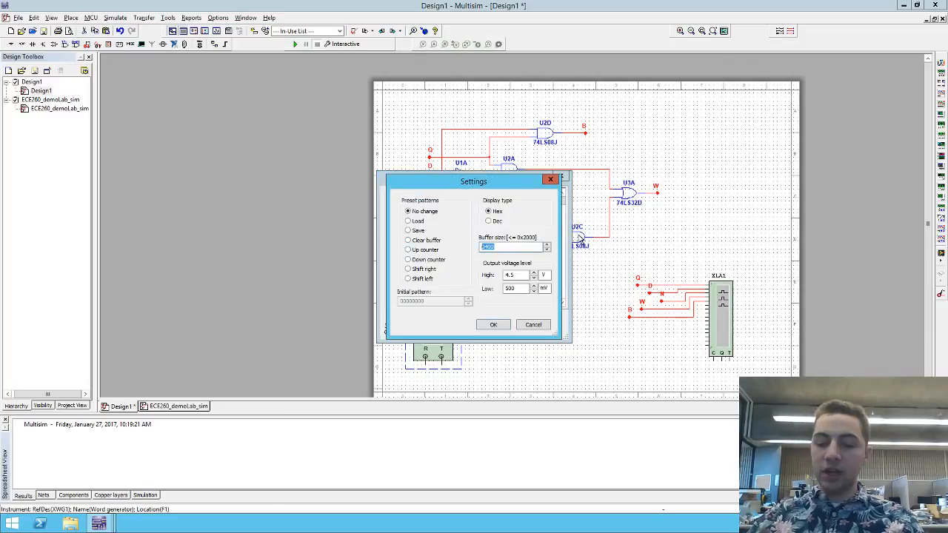
{"action": "type", "text": "8"}
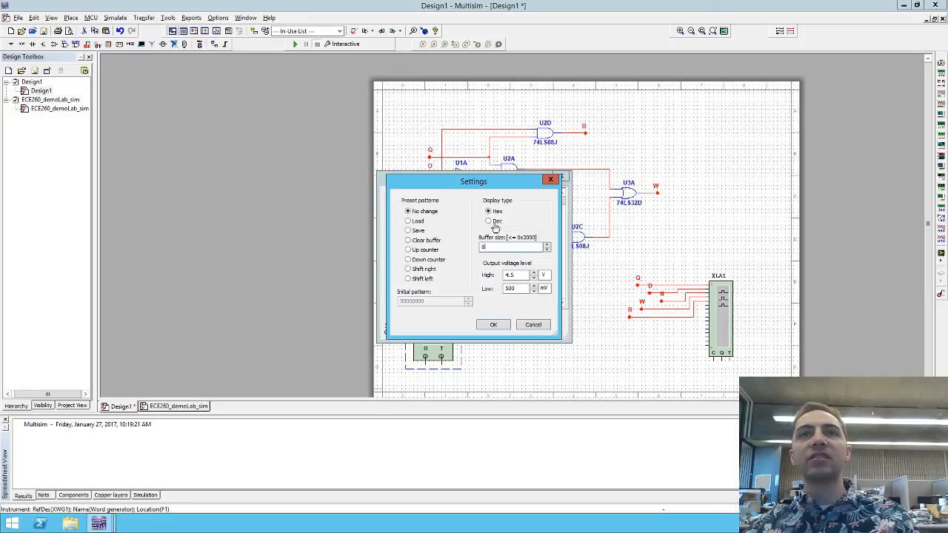
{"action": "left_click", "coordinate": [410, 251]}
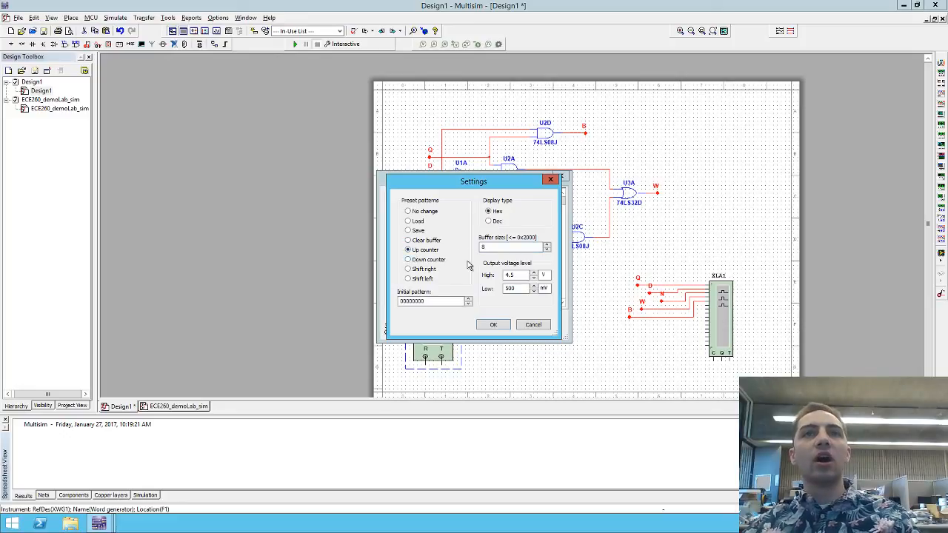
{"action": "left_click", "coordinate": [493, 325]}
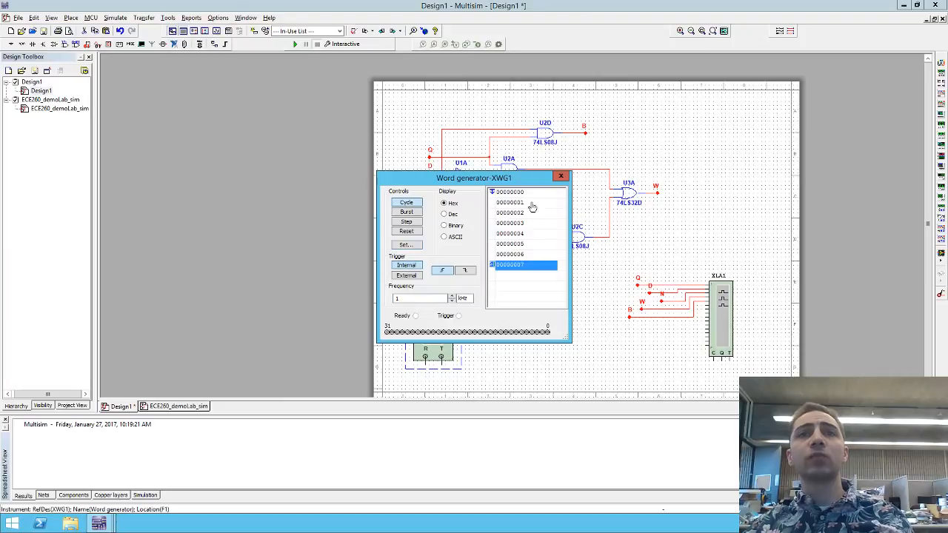
{"action": "left_click", "coordinate": [562, 177]}
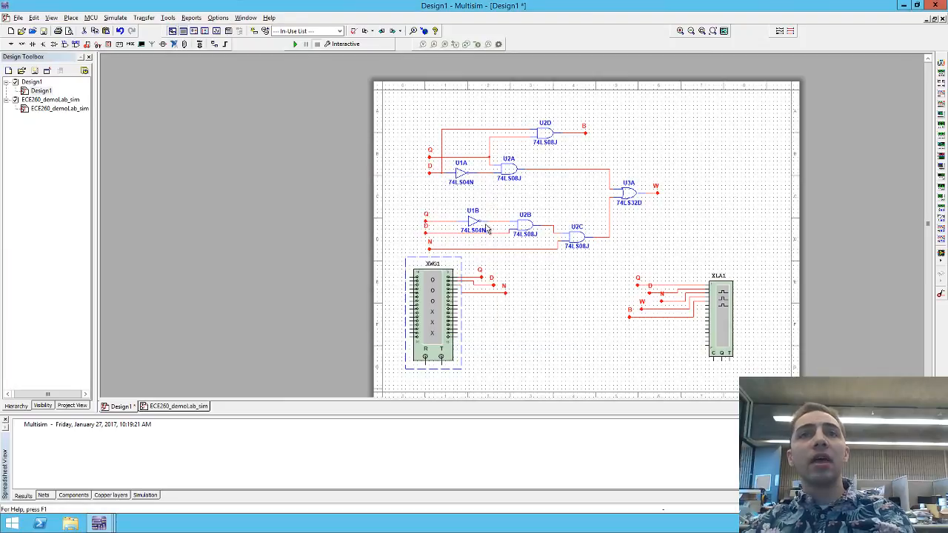
Set the logic analyzer's internal clock rate to 4 kHz.
{"action": "double_click", "coordinate": [724, 294]}
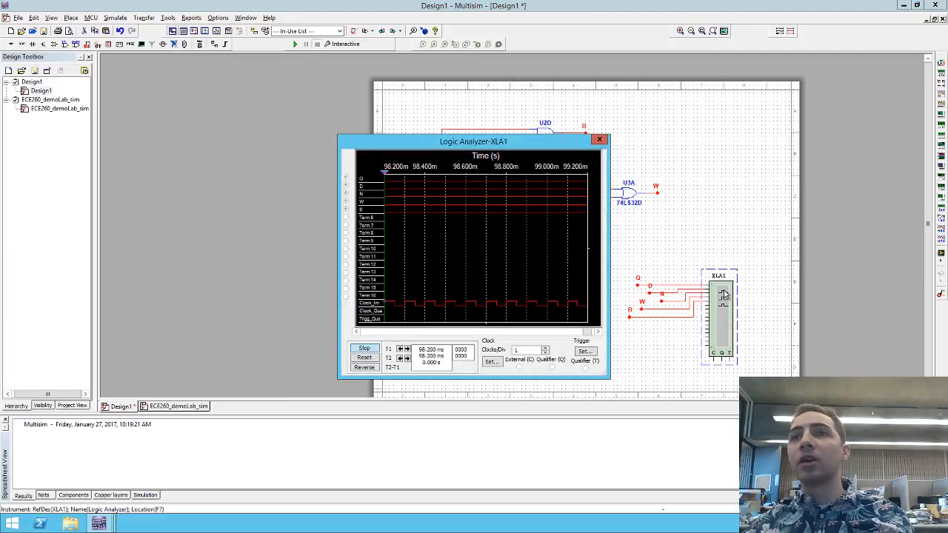
{"action": "left_click", "coordinate": [492, 363]}
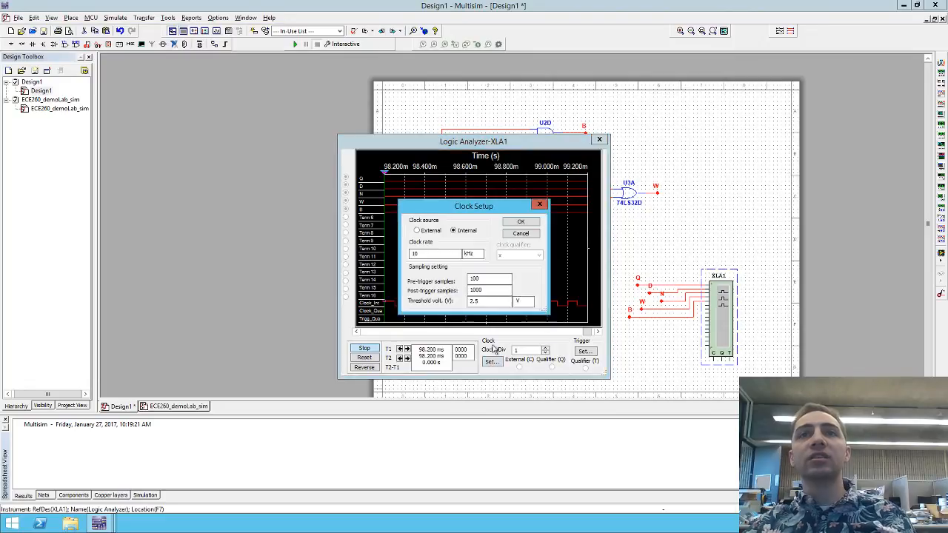
{"action": "double_click", "coordinate": [443, 255]}
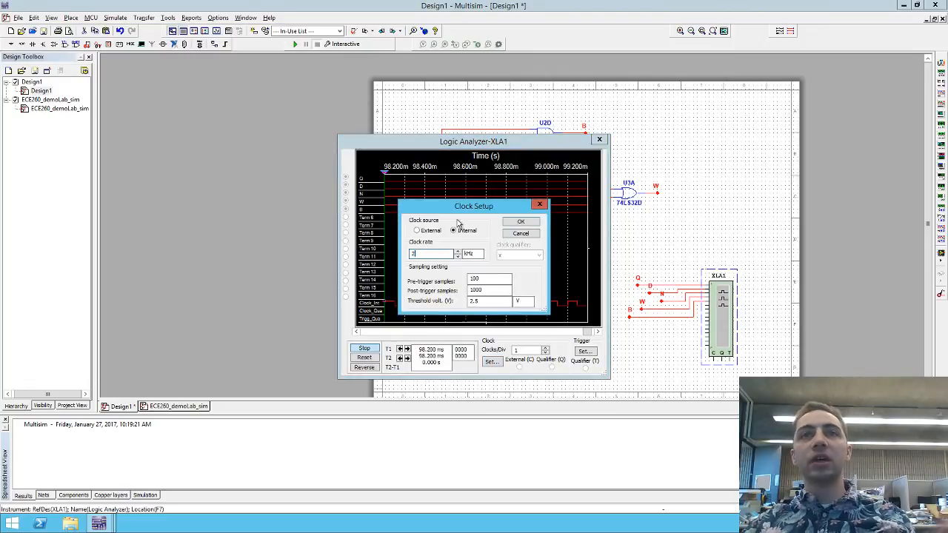
{"action": "left_click_drag", "start_coordinate": [425, 255], "coordinate": [394, 257]}
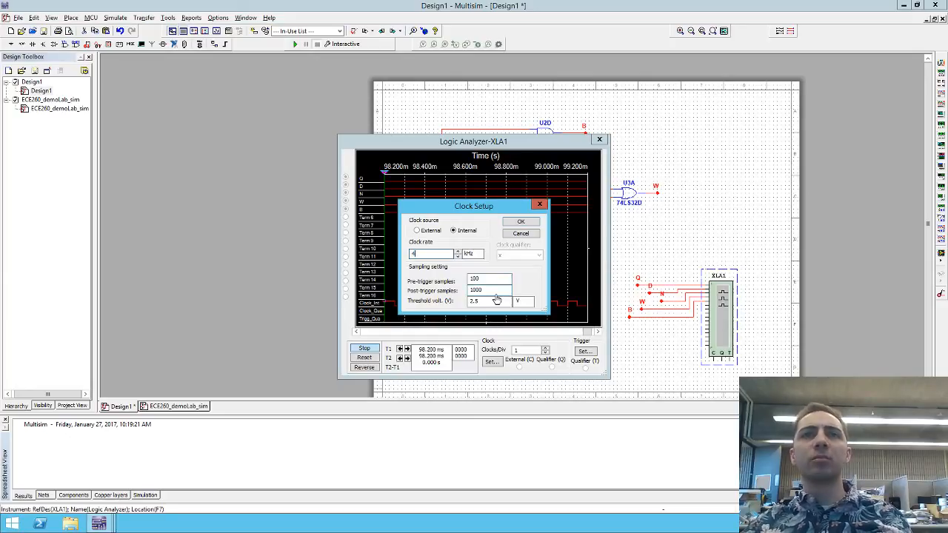
{"action": "left_click", "coordinate": [522, 223]}
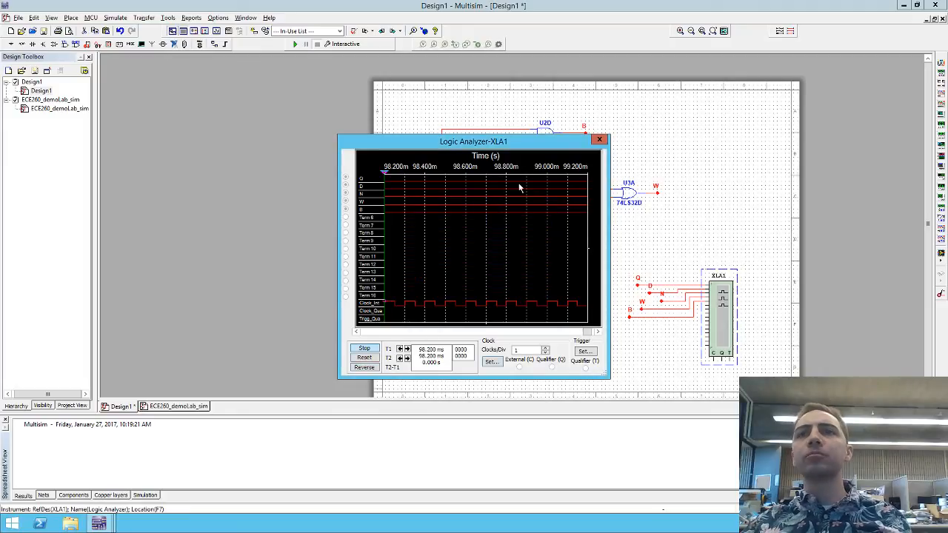
Set the logic analyzer to trigger on the negative clock edge, with the first three bits of pattern A as 000.
{"action": "left_click", "coordinate": [584, 351]}
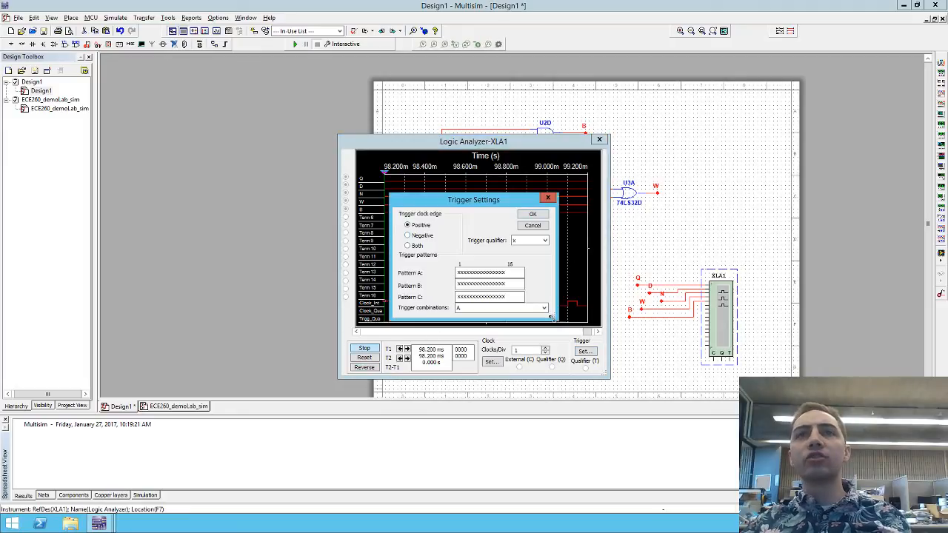
{"action": "left_click", "coordinate": [408, 235]}
{"action": "left_click", "coordinate": [519, 275]}
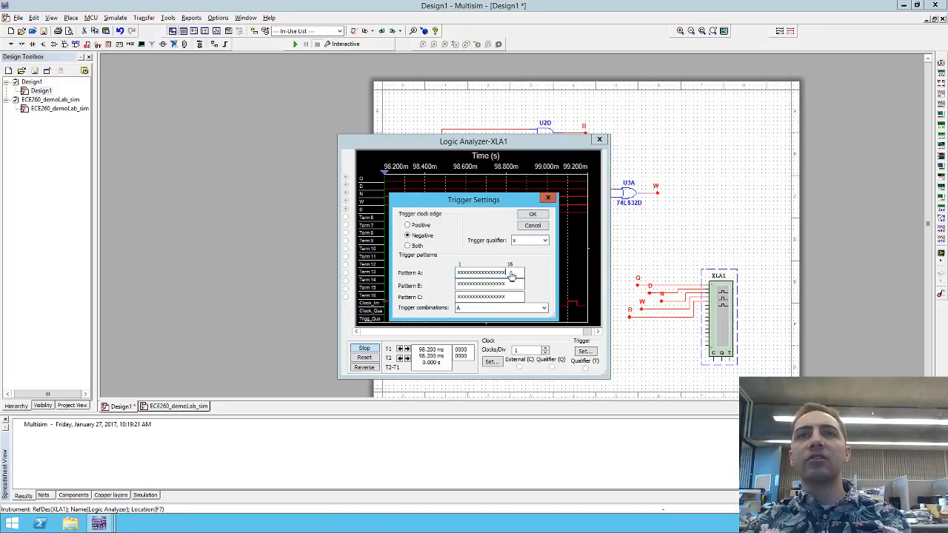
{"action": "left_click_drag", "start_coordinate": [458, 274], "coordinate": [466, 275]}
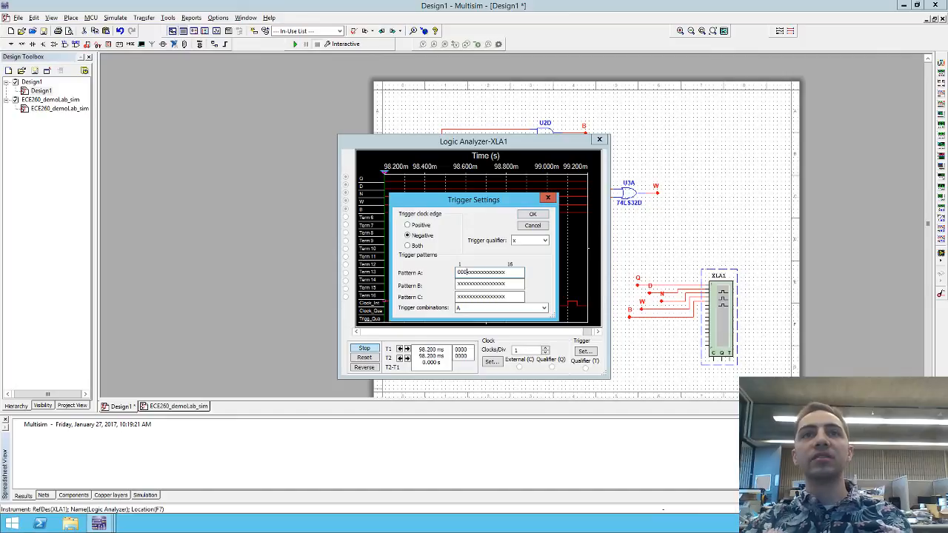
{"action": "left_click", "coordinate": [532, 214]}
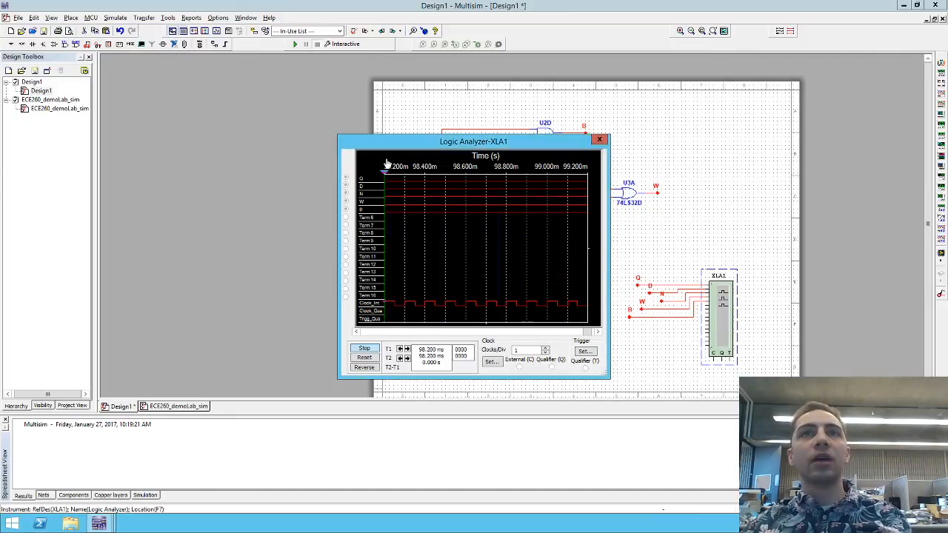
Move the logic analyzer window clear of the gates, run the simulation, halt the capture and go back to the start of the traces.
{"action": "left_click_drag", "start_coordinate": [392, 140], "coordinate": [643, 137]}
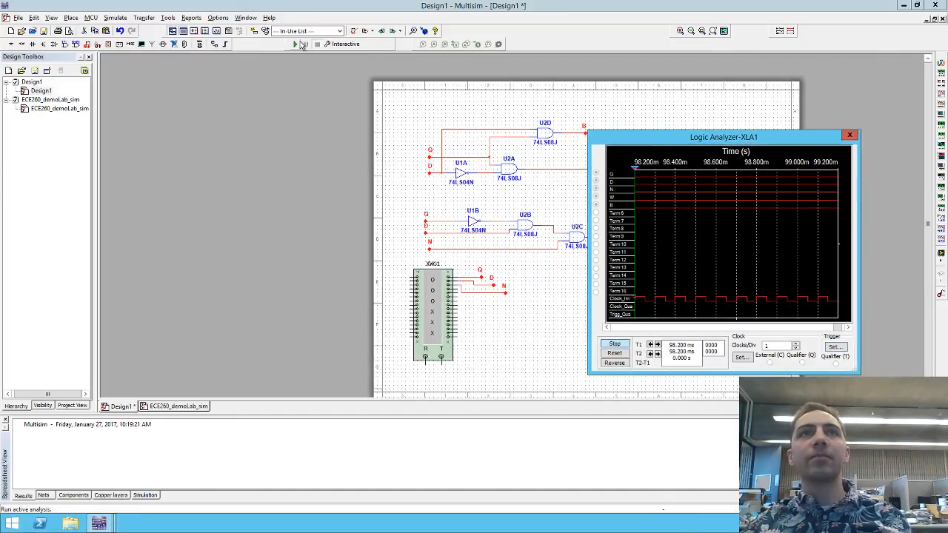
{"action": "left_click", "coordinate": [299, 44]}
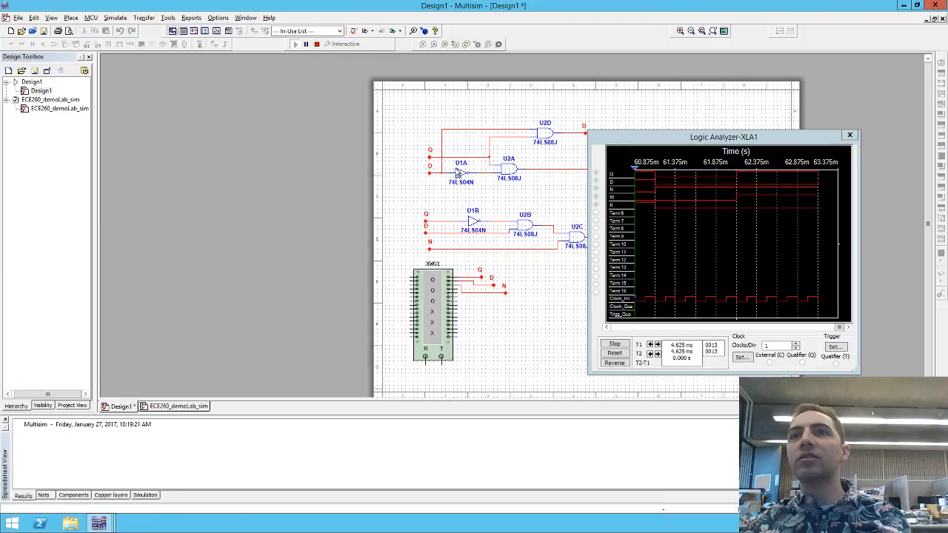
{"action": "left_click", "coordinate": [618, 346]}
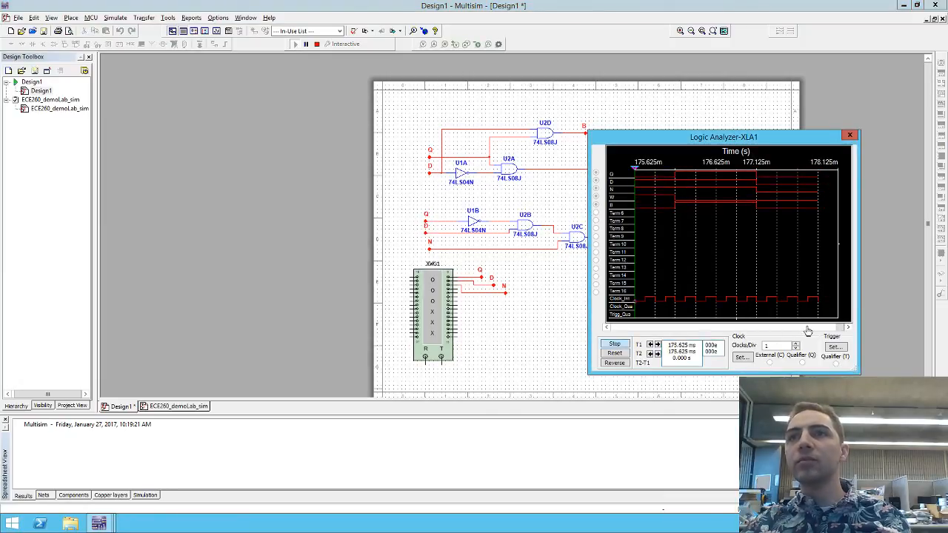
{"action": "left_click_drag", "start_coordinate": [834, 327], "coordinate": [612, 337]}
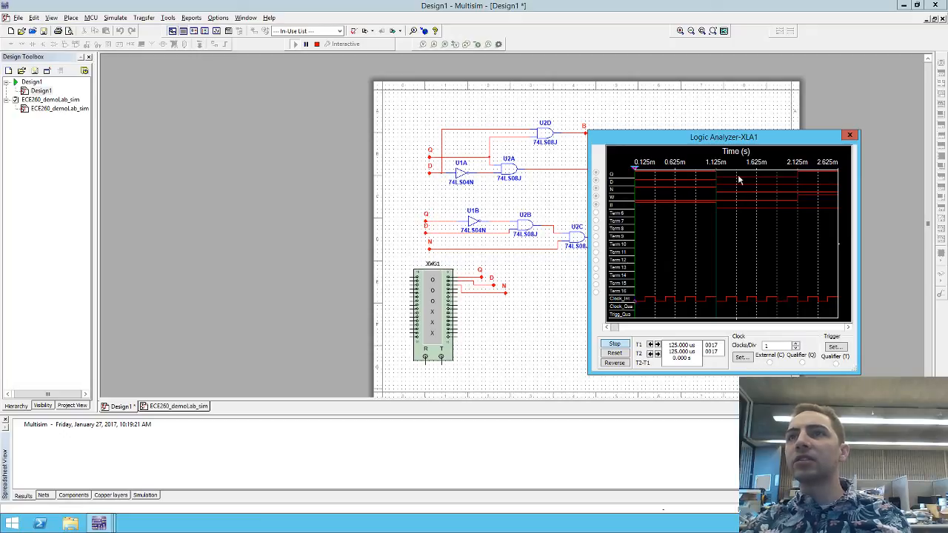
Set the logic analyzer to 4 clocks per division, examine the traces over a full input cycle, and close it.
{"action": "left_click", "coordinate": [795, 343]}
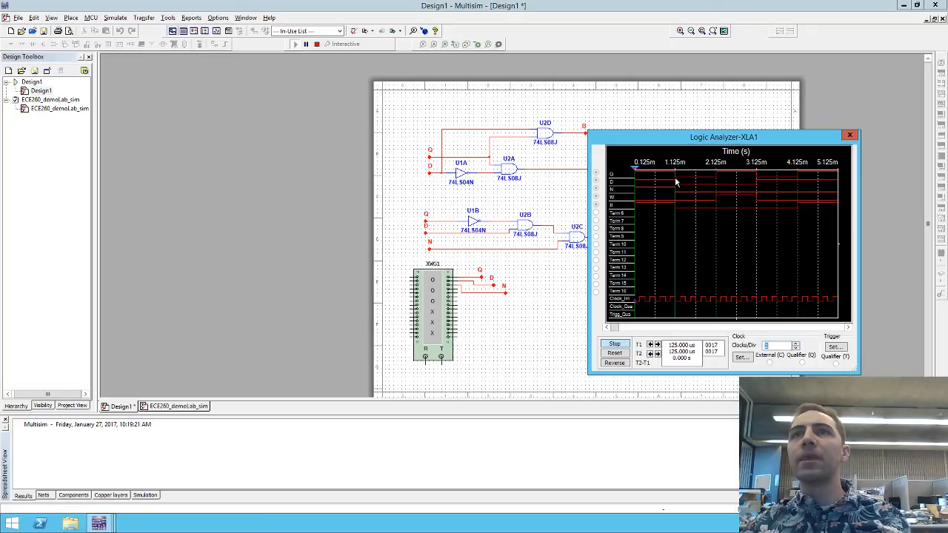
{"action": "left_click", "coordinate": [795, 344]}
{"action": "left_click", "coordinate": [795, 344]}
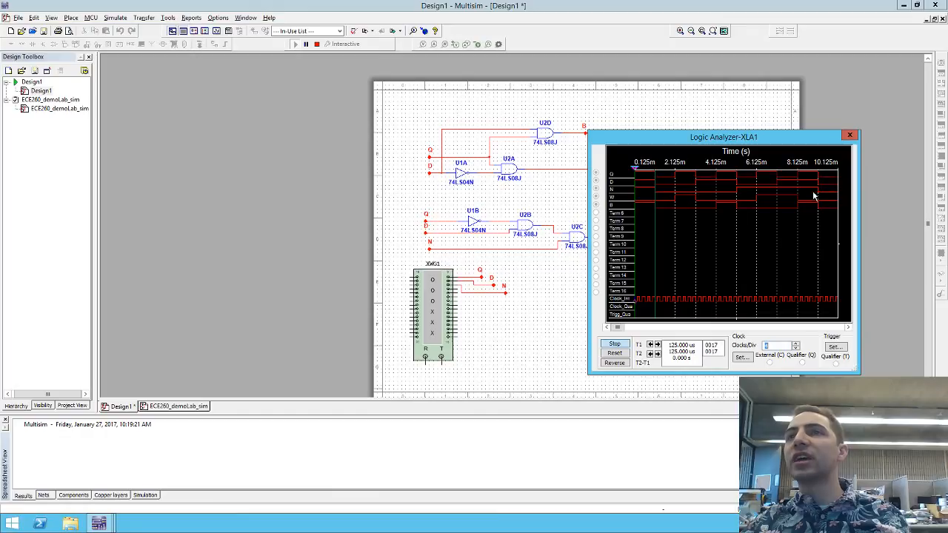
{"action": "left_click_drag", "start_coordinate": [753, 138], "coordinate": [810, 159]}
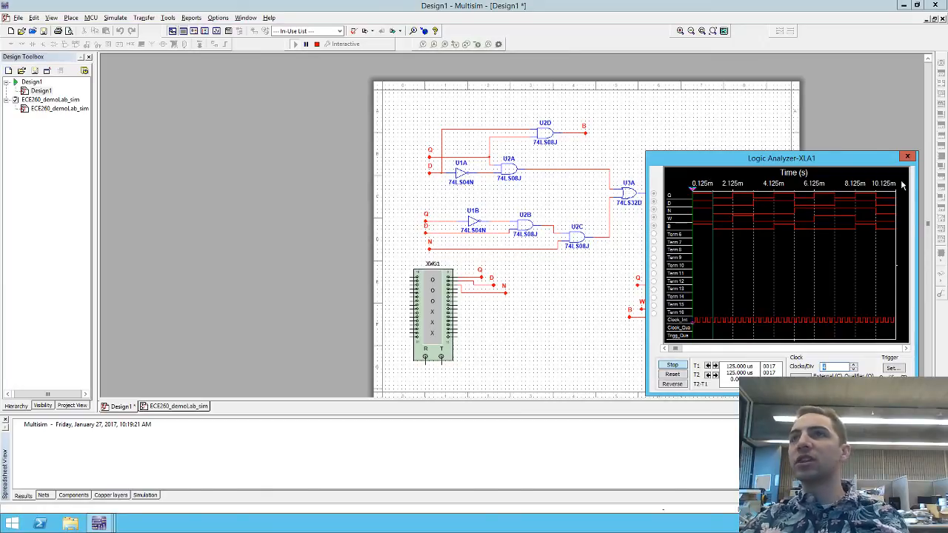
{"action": "left_click", "coordinate": [907, 156]}
Stop the simulation and delete the wires joining the Q, D and N connectors to the word generator.
{"action": "scroll", "coordinate": [444, 278], "scroll_direction": "up", "scroll_amount": 3}
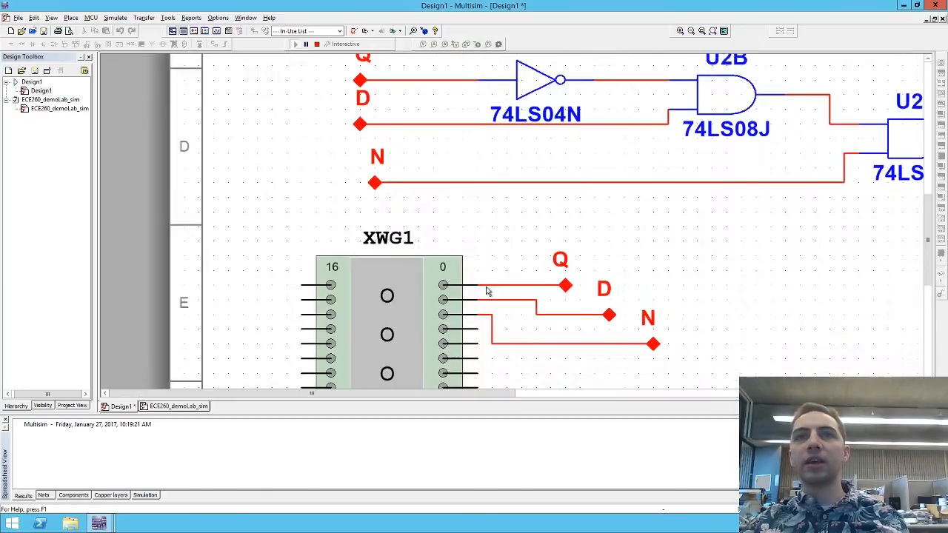
{"action": "scroll", "coordinate": [501, 290], "scroll_direction": "down", "scroll_amount": 2}
{"action": "left_click", "coordinate": [481, 226]}
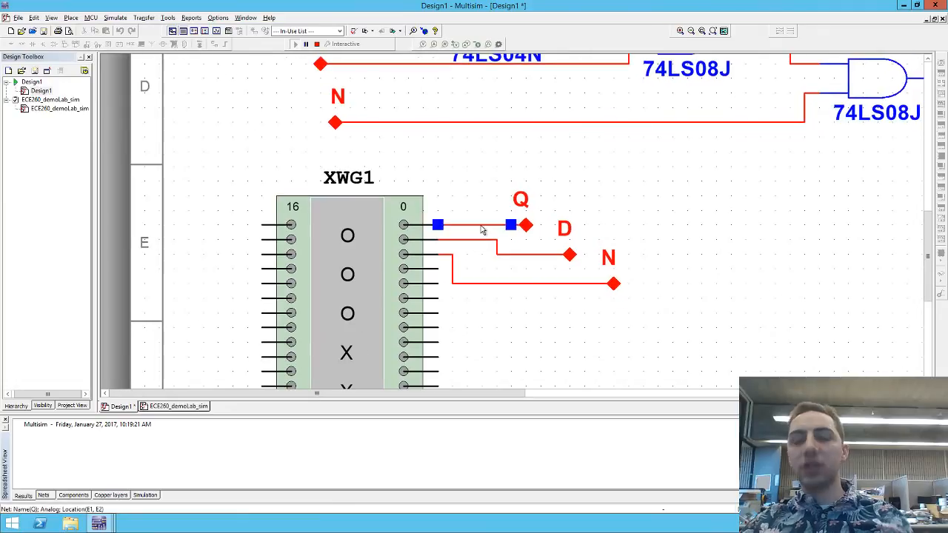
{"action": "left_click", "coordinate": [316, 45]}
{"action": "key", "text": "Delete"}
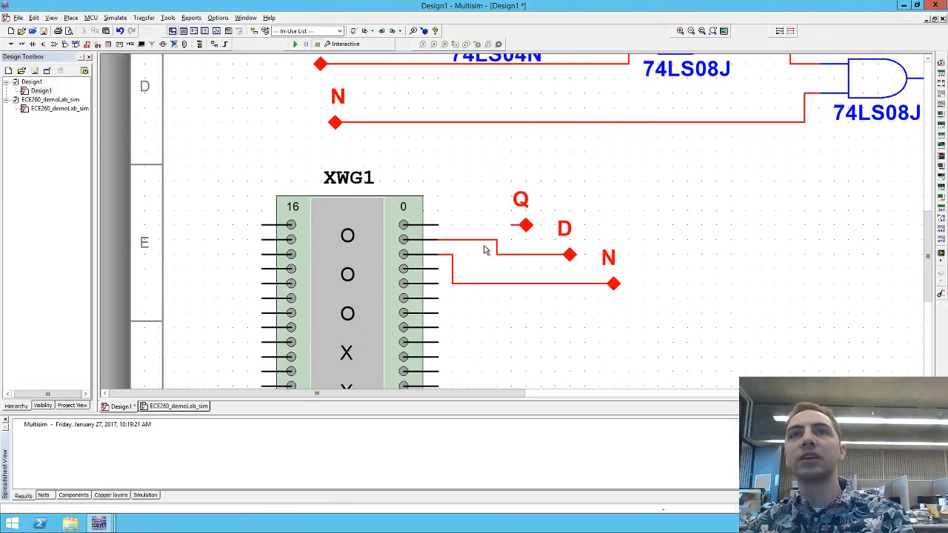
{"action": "left_click", "coordinate": [485, 246]}
{"action": "key", "text": "Delete"}
{"action": "left_click", "coordinate": [478, 283]}
{"action": "key", "text": "Delete"}
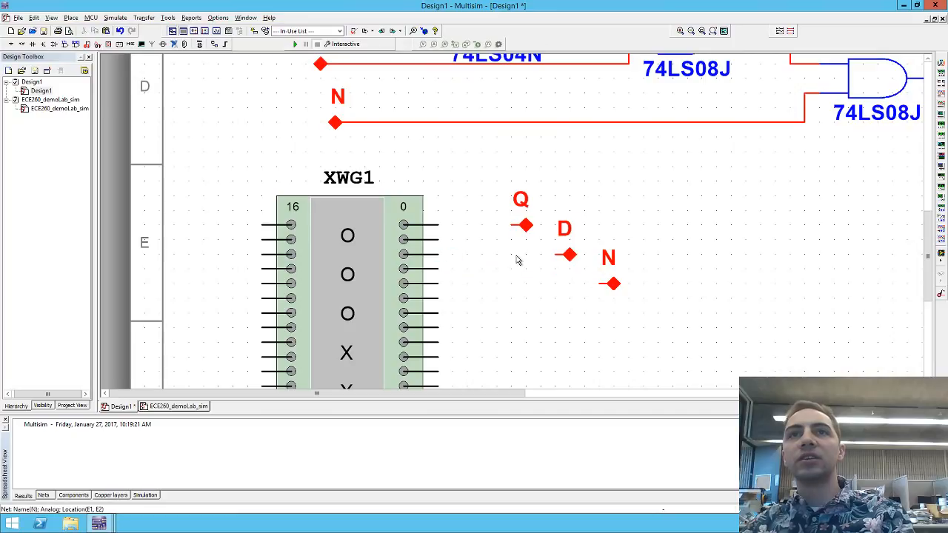
Swap the positions of the Q and N connectors beside the word generator, leaving D between them.
{"action": "left_click_drag", "start_coordinate": [528, 232], "coordinate": [690, 262]}
{"action": "left_click_drag", "start_coordinate": [613, 285], "coordinate": [525, 224]}
{"action": "mouse_move", "coordinate": [687, 255]}
{"action": "left_mouse_down"}
{"action": "mouse_move", "coordinate": [540, 281]}
{"action": "mouse_move", "coordinate": [613, 284]}
{"action": "left_mouse_up"}
Wire N, D and Q to the word generator's outputs 0, 1 and 2, with D's bend moved outward so the wires stay clear.
{"action": "left_click", "coordinate": [513, 225]}
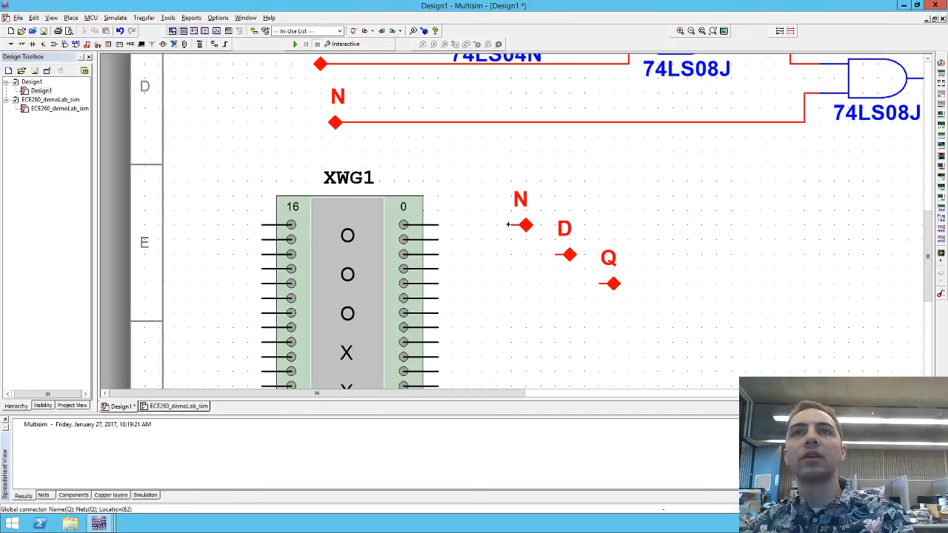
{"action": "left_click", "coordinate": [437, 224]}
{"action": "left_click", "coordinate": [562, 255]}
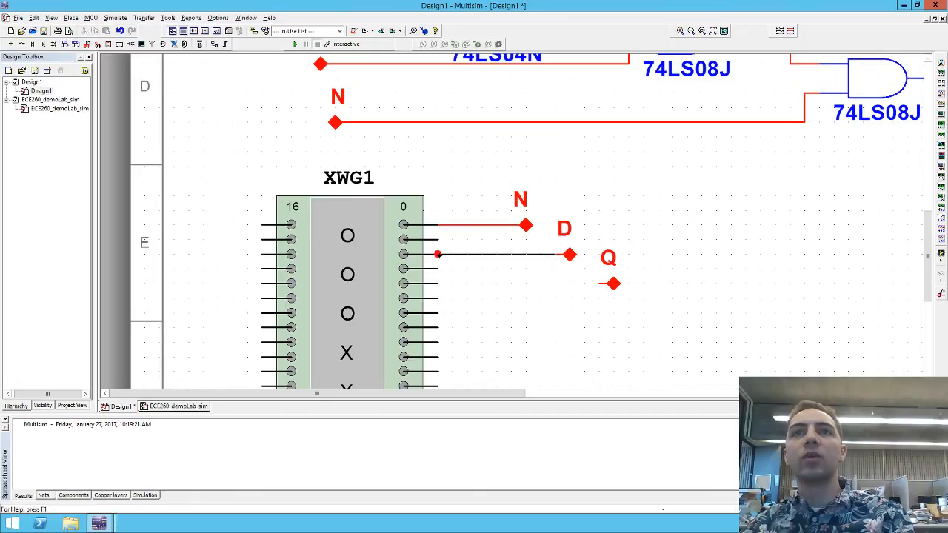
{"action": "left_click", "coordinate": [437, 239]}
{"action": "left_click", "coordinate": [453, 250]}
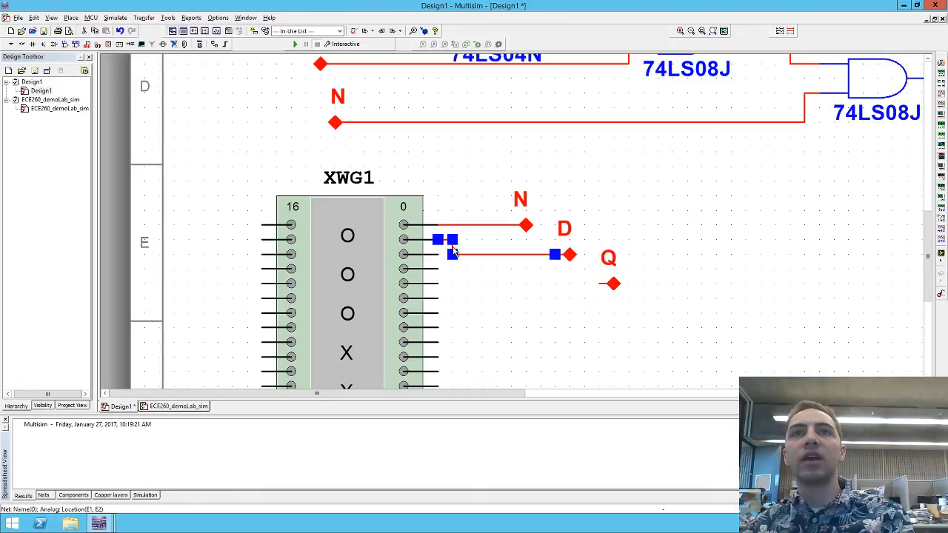
{"action": "left_click_drag", "start_coordinate": [453, 253], "coordinate": [510, 254]}
{"action": "left_click", "coordinate": [606, 283]}
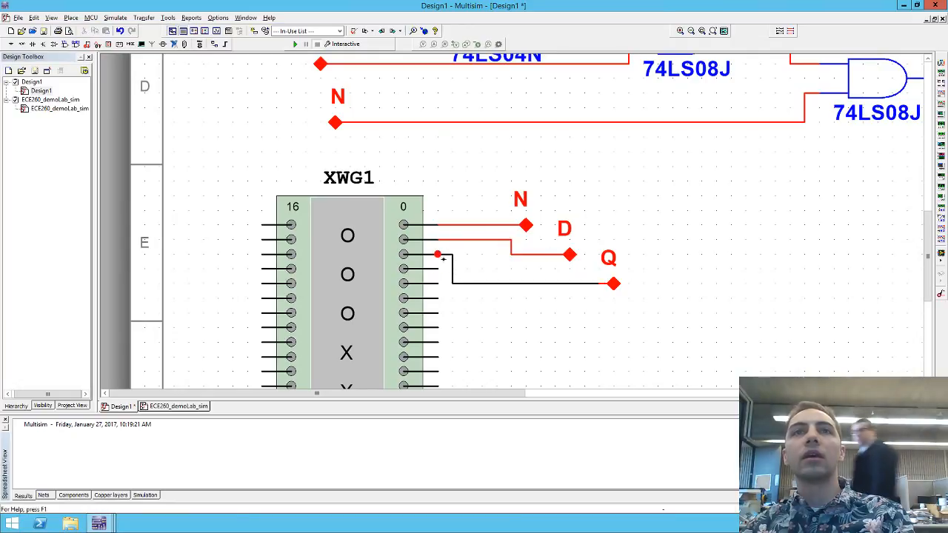
{"action": "left_click", "coordinate": [438, 254]}
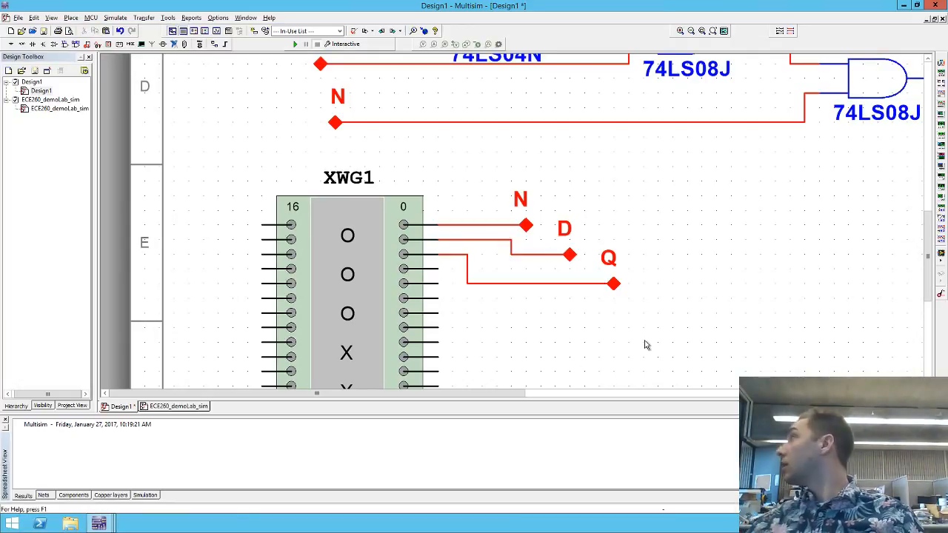
Run the simulation, open logic analyzer XLA1, and bracket one full input cycle of the earlier traces with cursors T1 and T2.
{"action": "scroll", "coordinate": [580, 249], "scroll_direction": "down", "scroll_amount": 4}
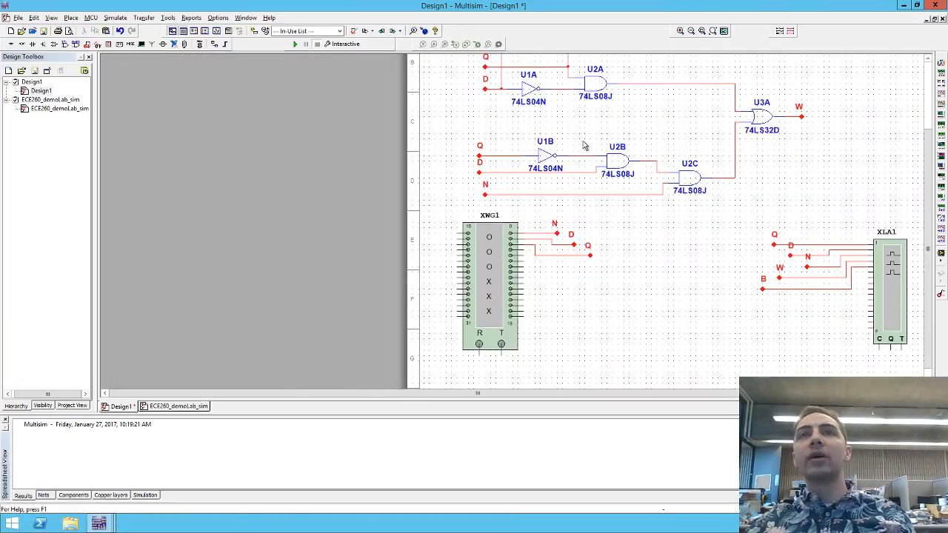
{"action": "left_click", "coordinate": [295, 45]}
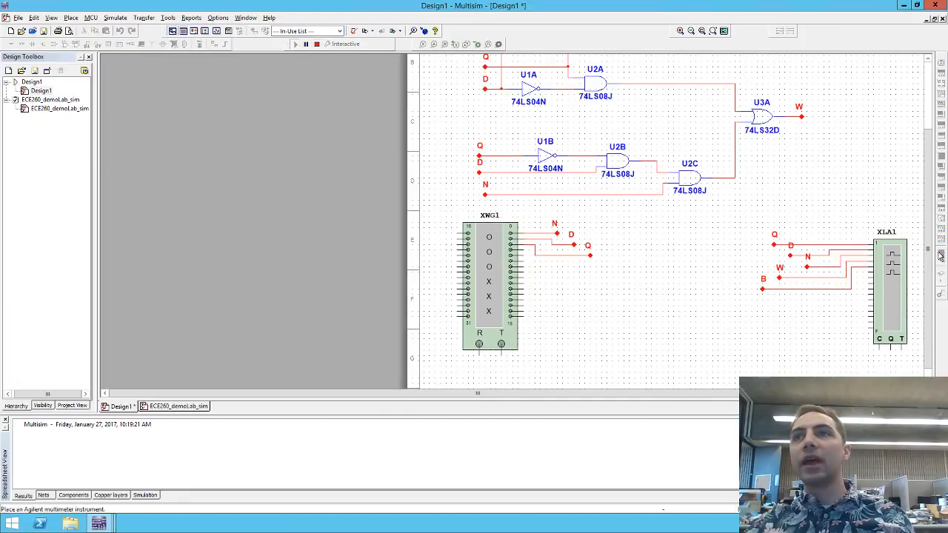
{"action": "double_click", "coordinate": [898, 296]}
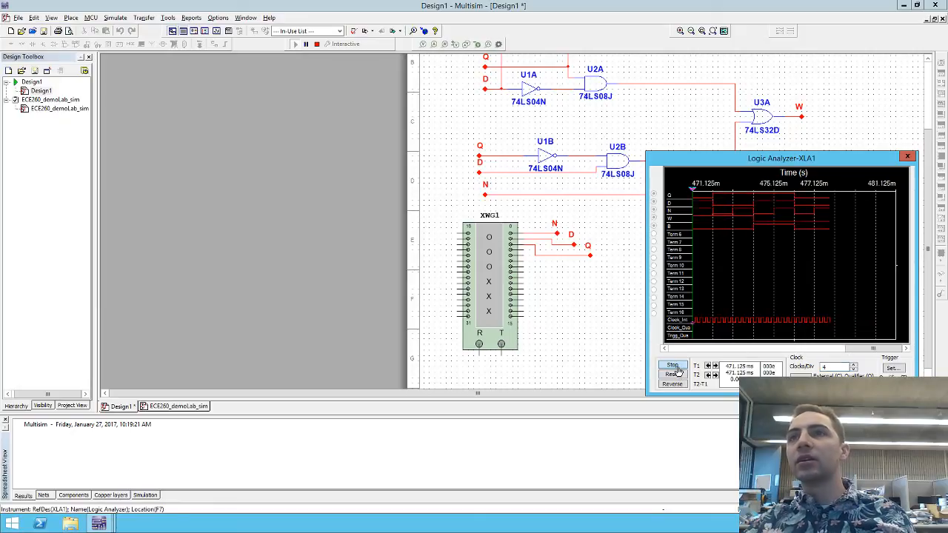
{"action": "left_click_drag", "start_coordinate": [875, 350], "coordinate": [678, 361]}
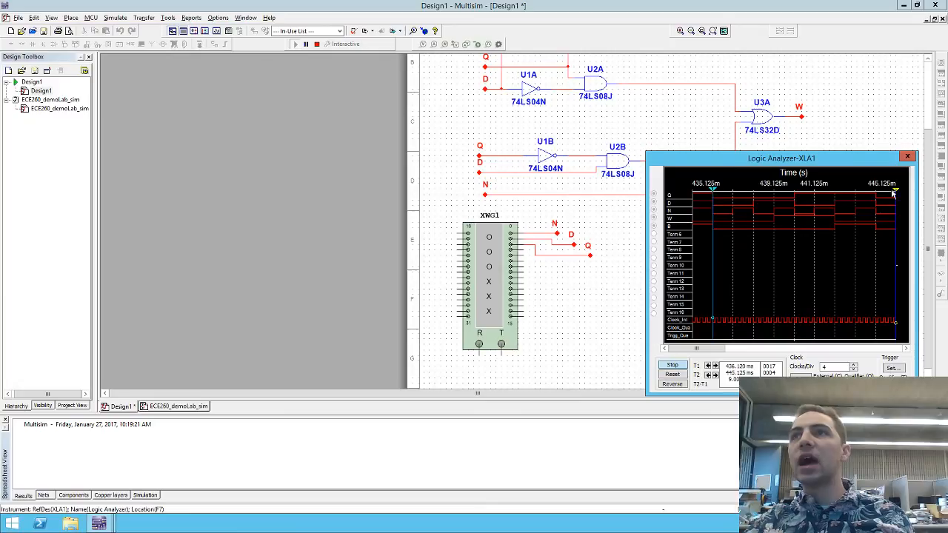
{"action": "left_click_drag", "start_coordinate": [893, 192], "coordinate": [877, 195]}
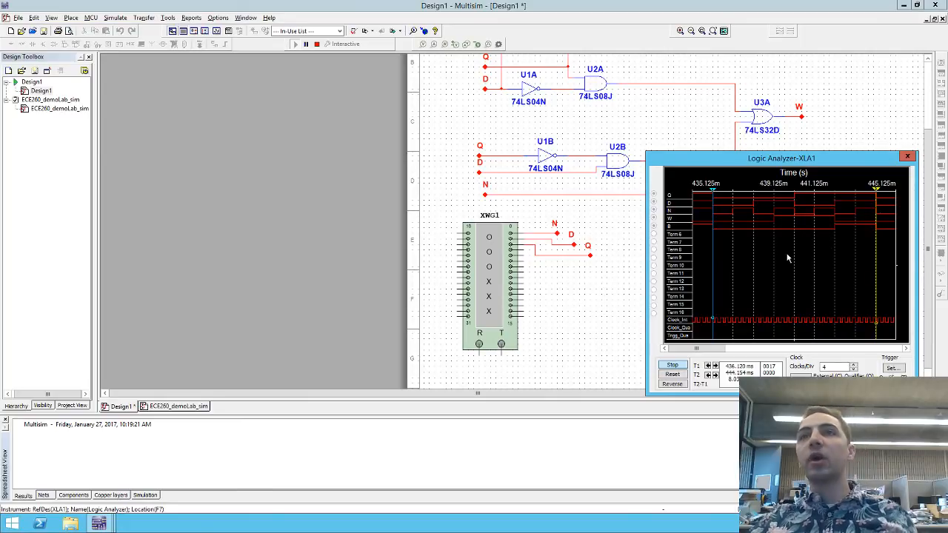
Move the logic analyzer window clear of the schematic so traces and gates show side by side, and stop the simulation.
{"action": "left_click_drag", "start_coordinate": [773, 158], "coordinate": [233, 137]}
{"action": "left_click_drag", "start_coordinate": [658, 139], "coordinate": [614, 173]}
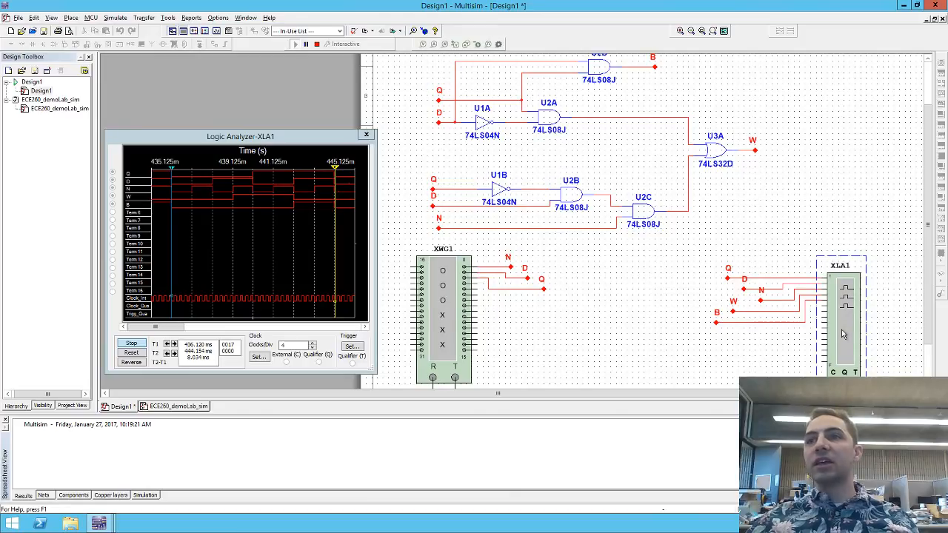
{"action": "left_click", "coordinate": [316, 44]}
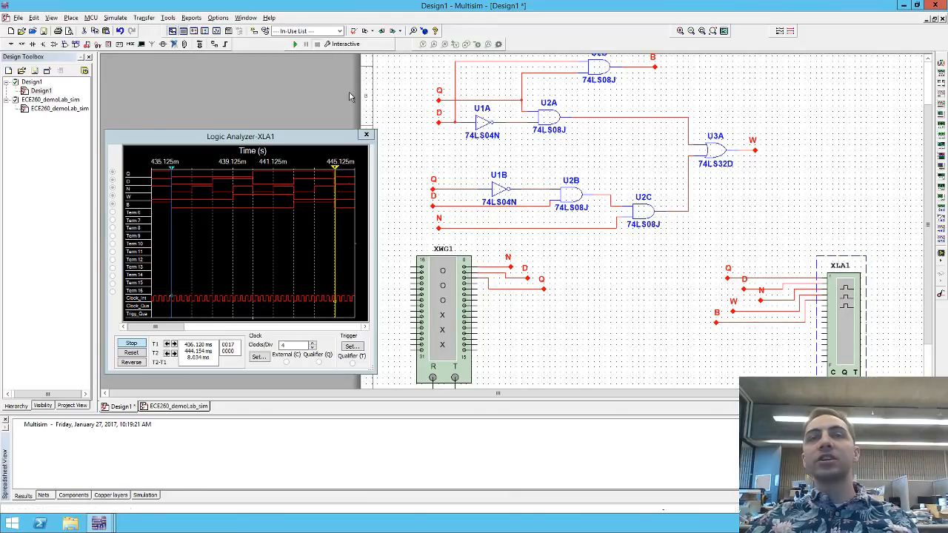
{"action": "left_click_drag", "start_coordinate": [709, 80], "coordinate": [715, 141]}
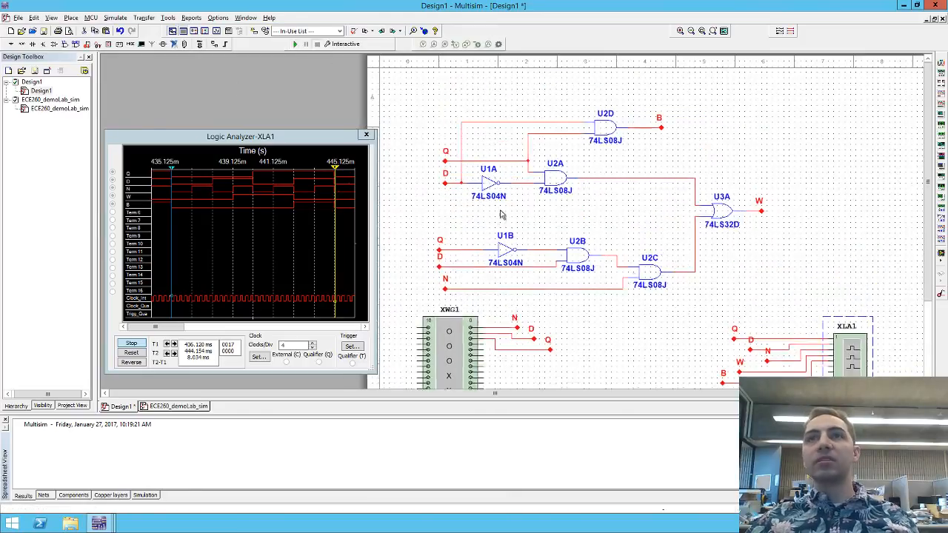